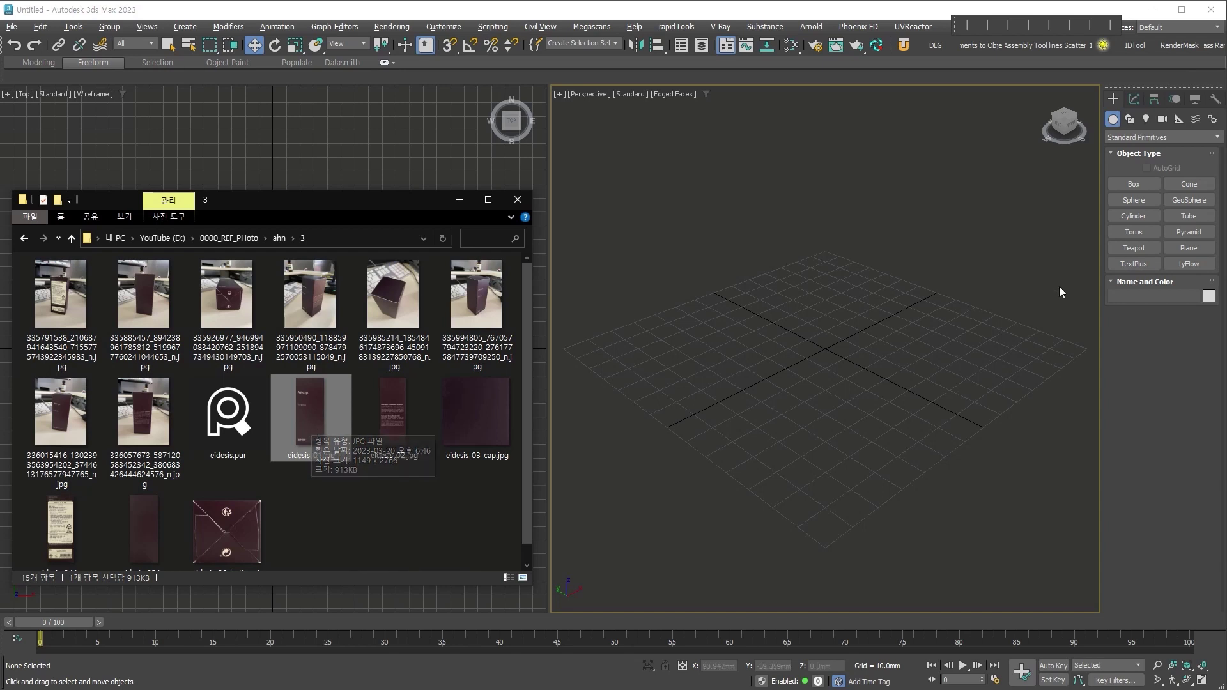
Draw a box primitive about 138 mm tall in the perspective view.
click(1133, 184)
drag(807, 350, 822, 346)
drag(793, 462, 838, 542)
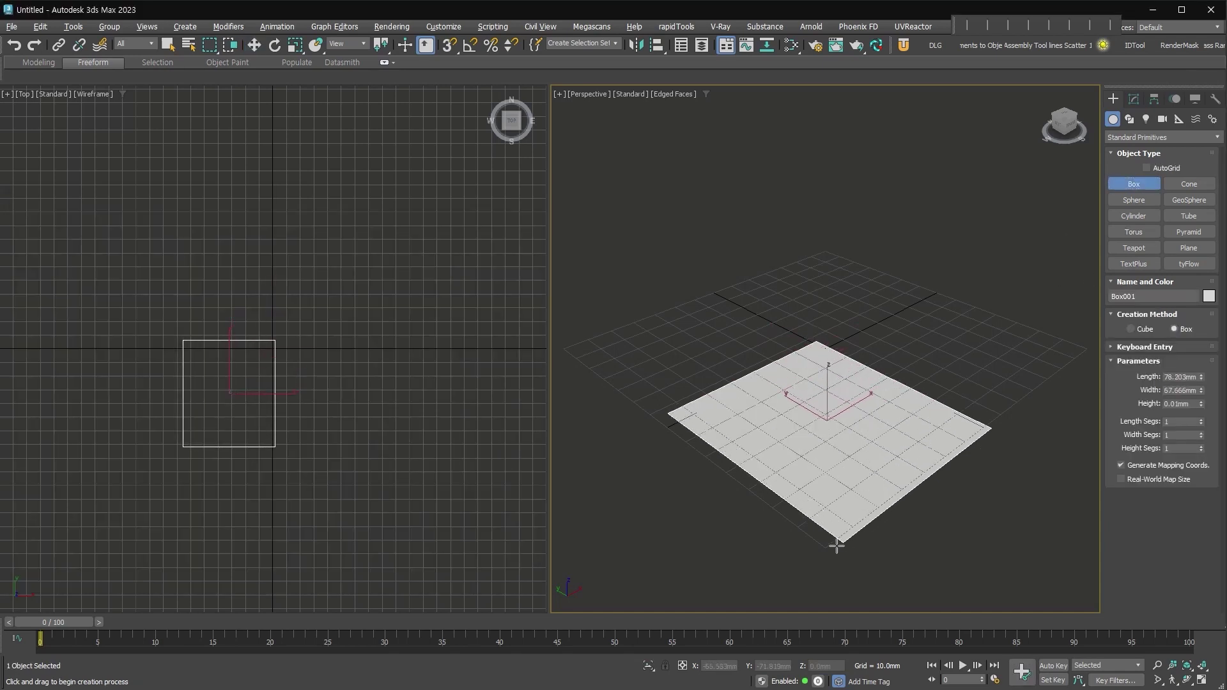
click(865, 150)
Set the box's length to 60 mm, width to 60 mm and height to 140 mm.
scroll(913, 480, down, 4)
double_click(1184, 376)
text(60)
key(Tab)
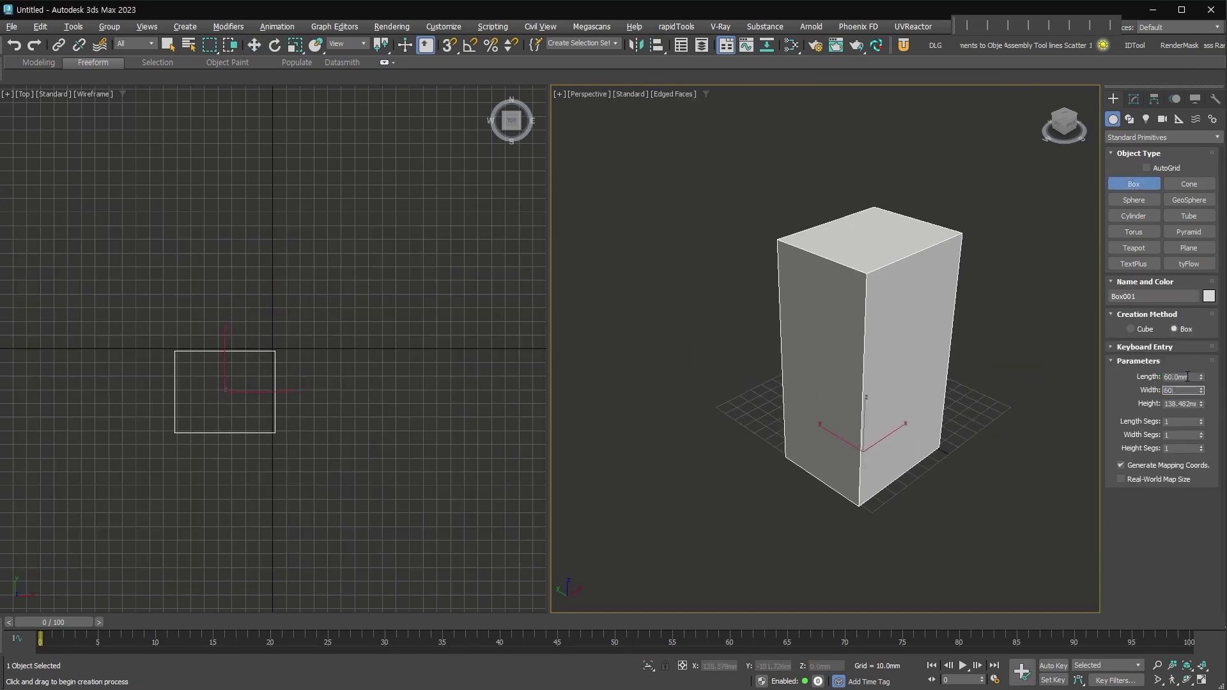
text(60)
key(Tab)
text(140)
key(Return)
Switch the perspective view to orthographic, fitted to the box and with the grid hidden.
middle_drag(984, 504, 941, 477)
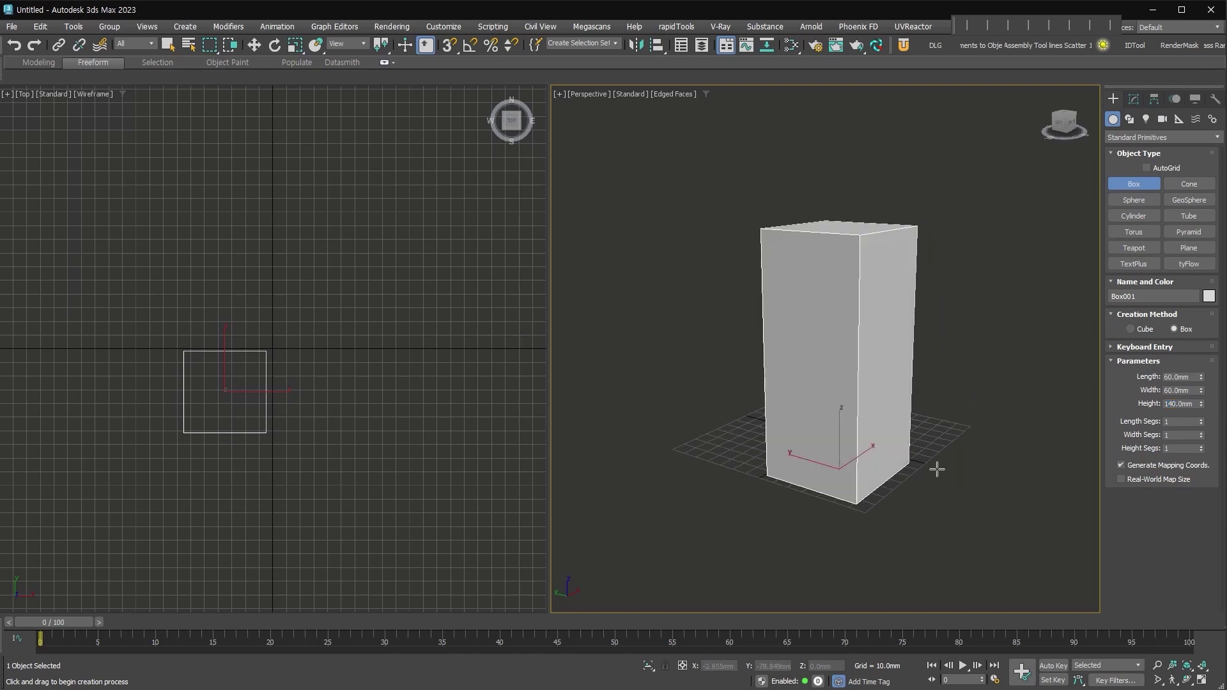
key(u)
key(z)
key(g)
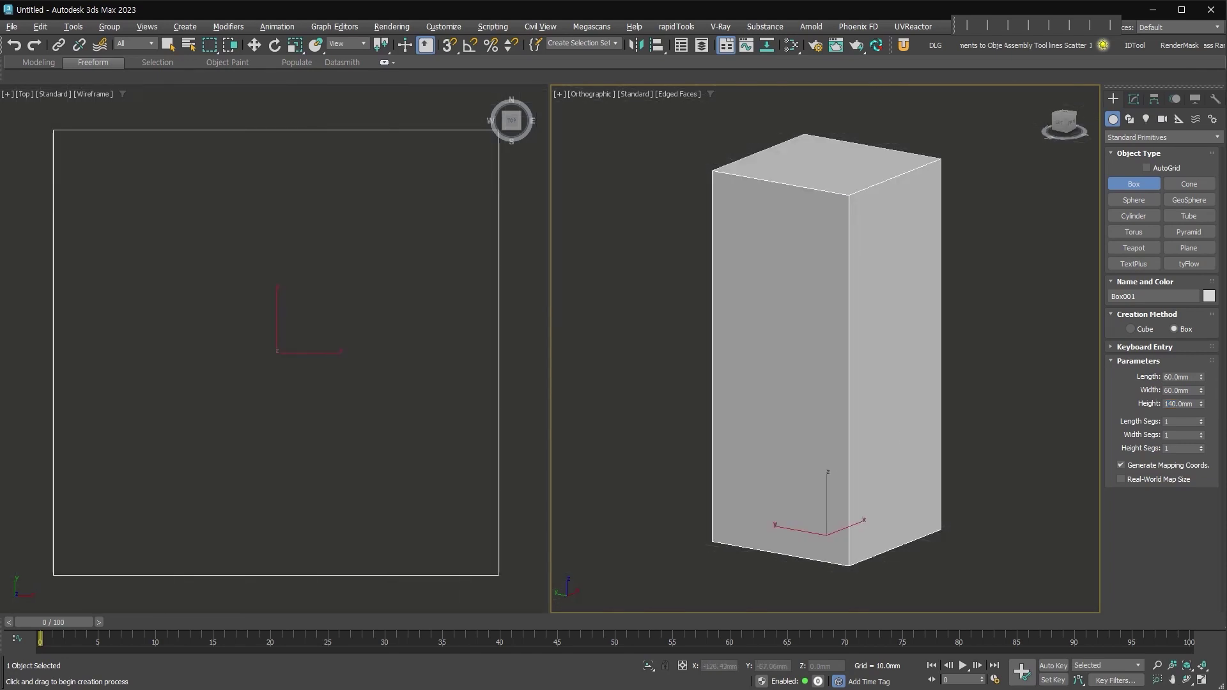
Open the eidesis.pur reference board and examine the photos of the product box's edges, sides, top and bottom.
key(alt+Tab)
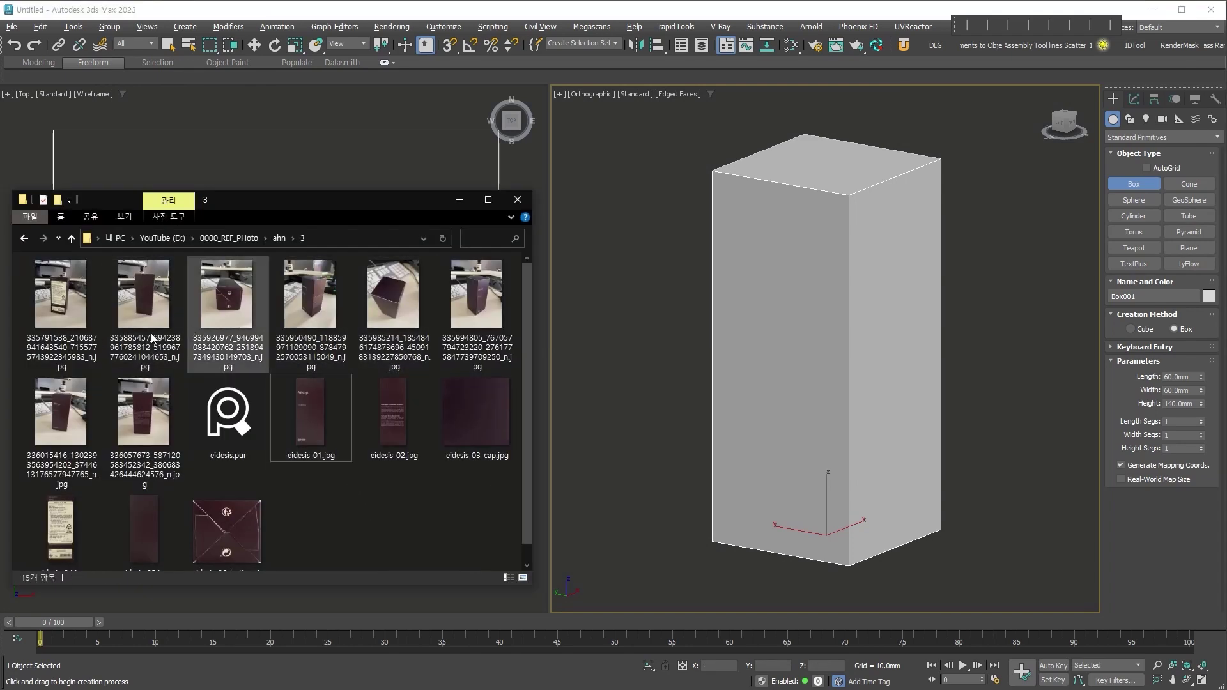
click(313, 415)
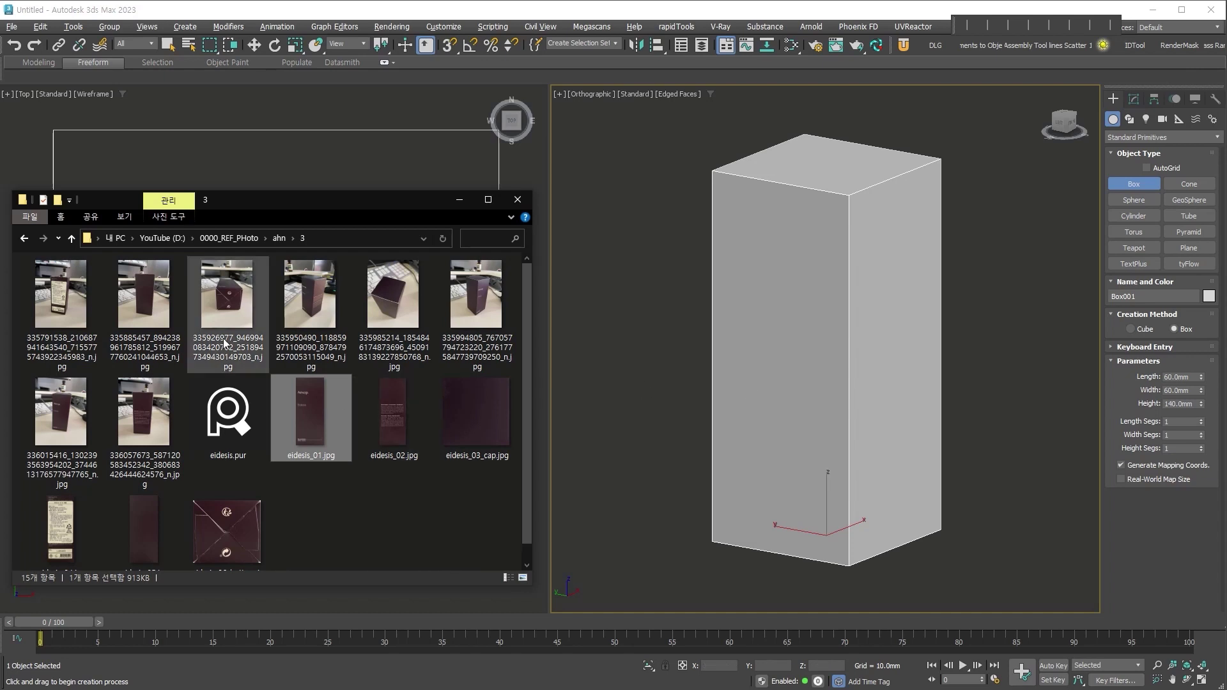
double_click(228, 414)
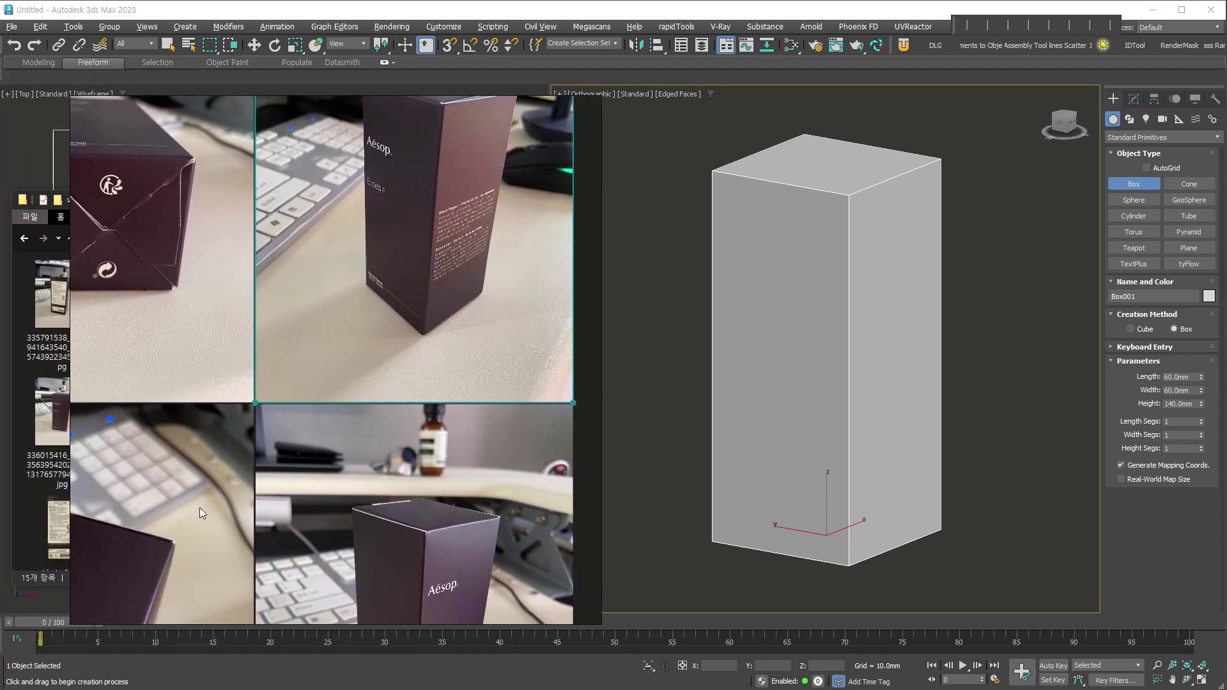
scroll(494, 286, up, 6)
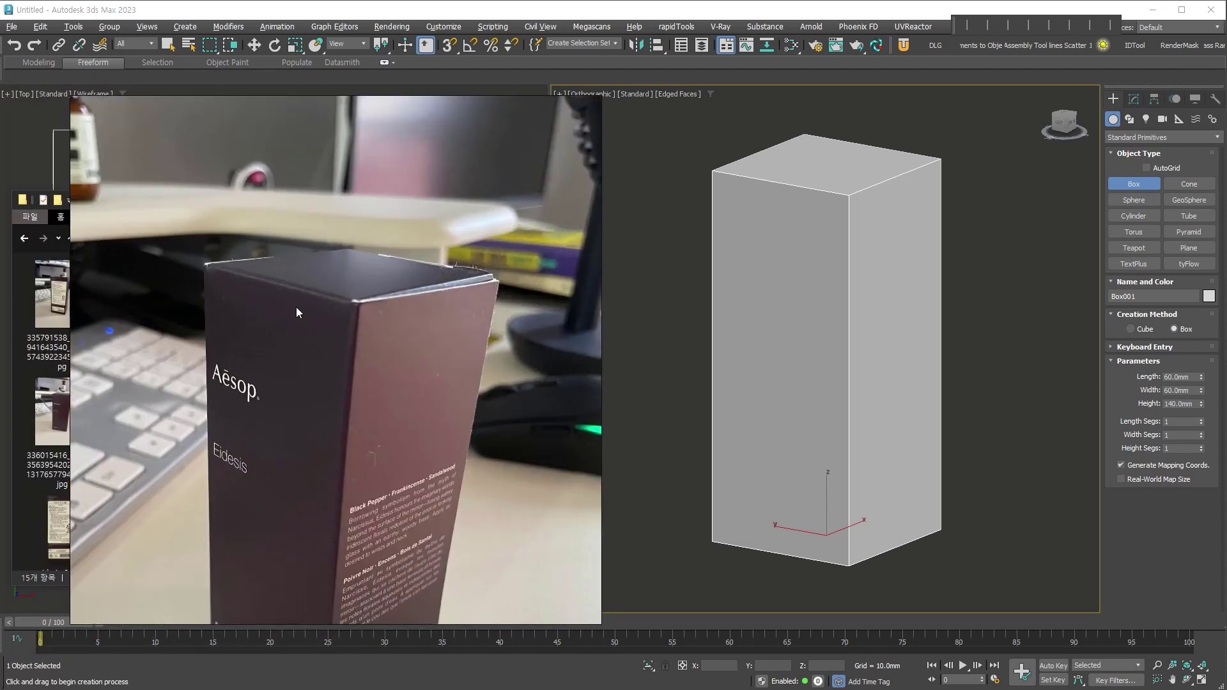
middle_drag(236, 419, 529, 391)
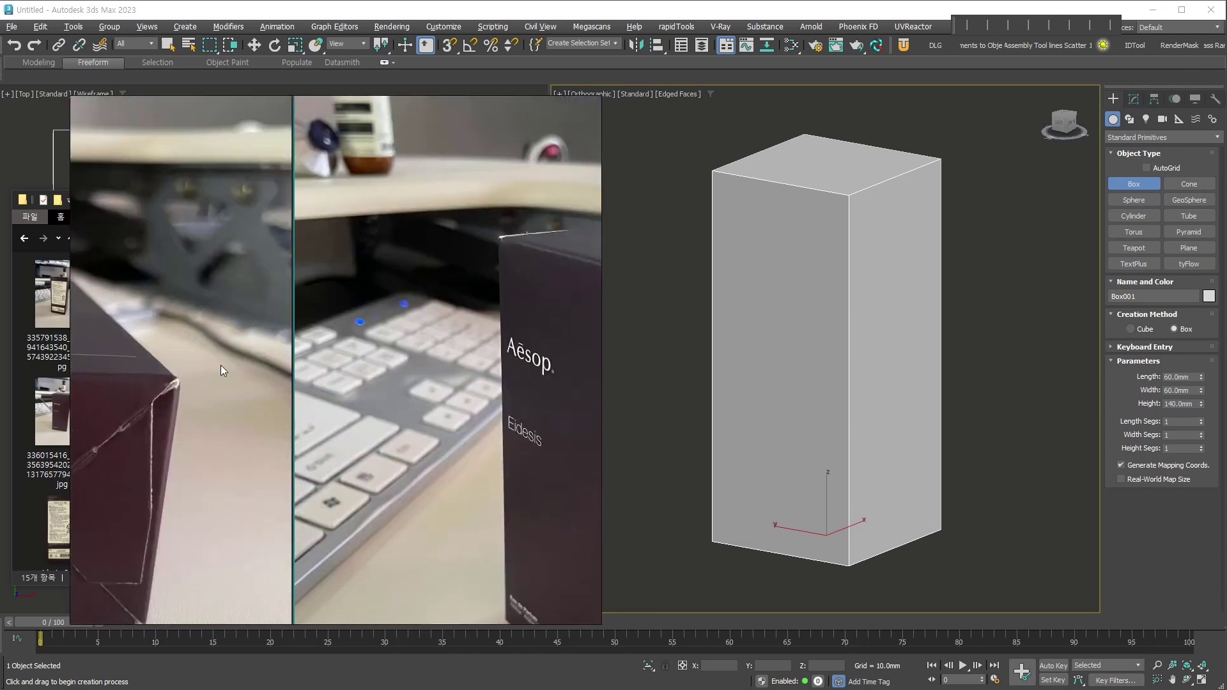
middle_drag(220, 365, 379, 286)
middle_drag(243, 313, 417, 308)
scroll(450, 309, down, 3)
middle_drag(389, 414, 576, 283)
middle_drag(279, 419, 350, 236)
middle_drag(592, 591, 351, 485)
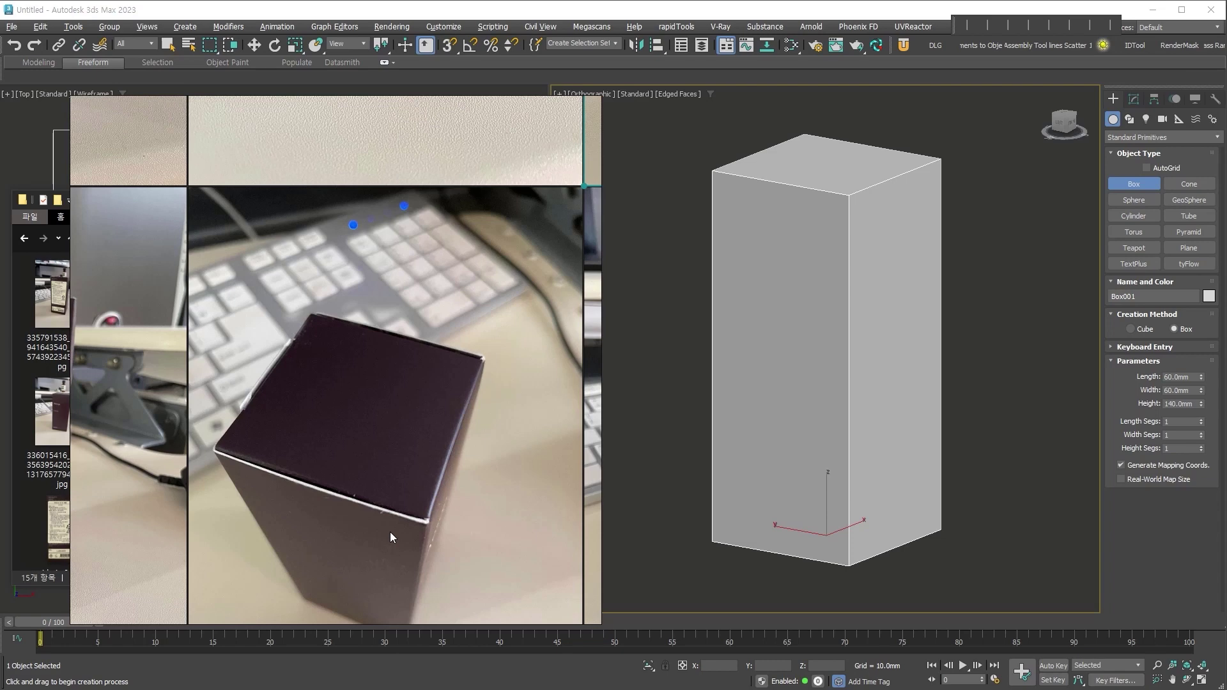
Return to 3ds Max and convert the box to an Editable Poly.
key(ctrl+m)
middle_drag(872, 374, 881, 394)
key(ctrl+e)
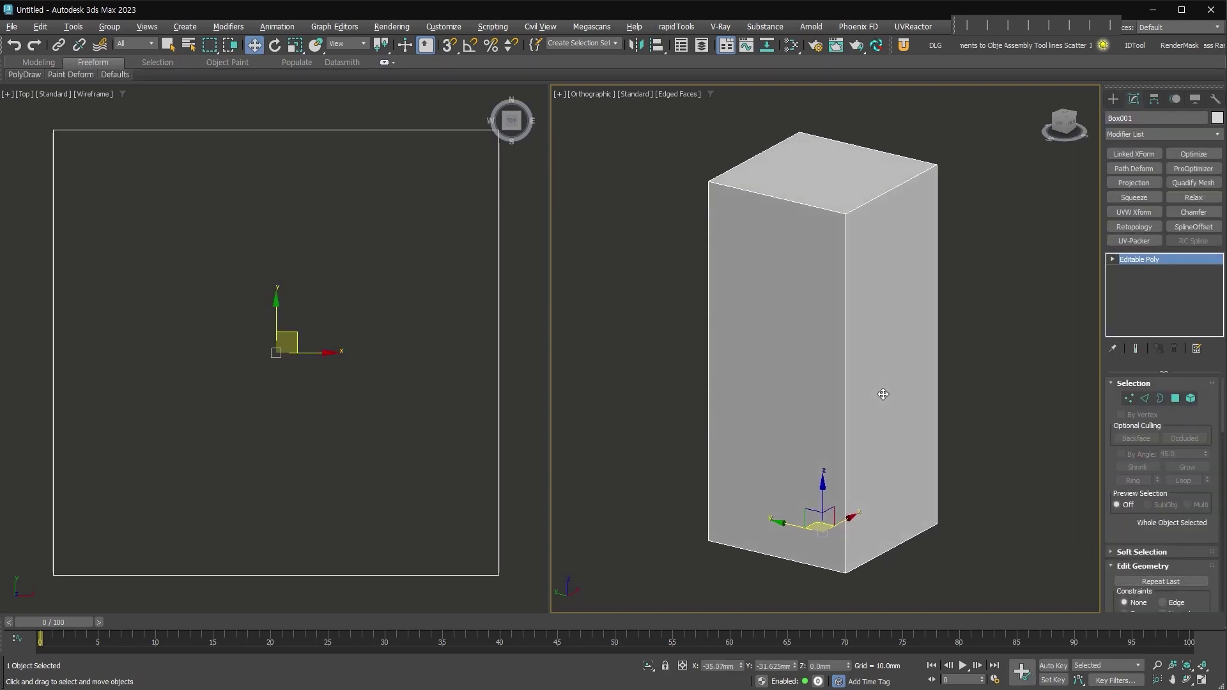
Map eidesis_01.jpg from the image folder onto the box's front polygon and eidesis_02.jpg onto the adjacent side polygon.
click(1175, 398)
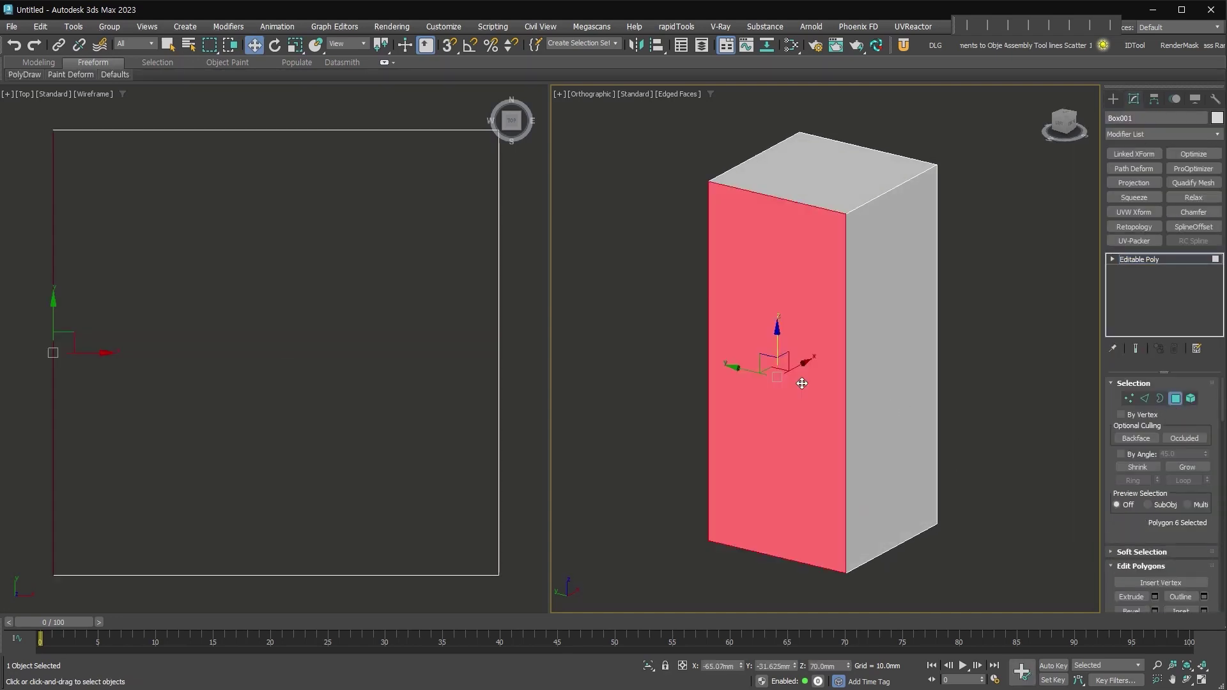
click(799, 383)
alt+middle_drag(799, 383, 843, 396)
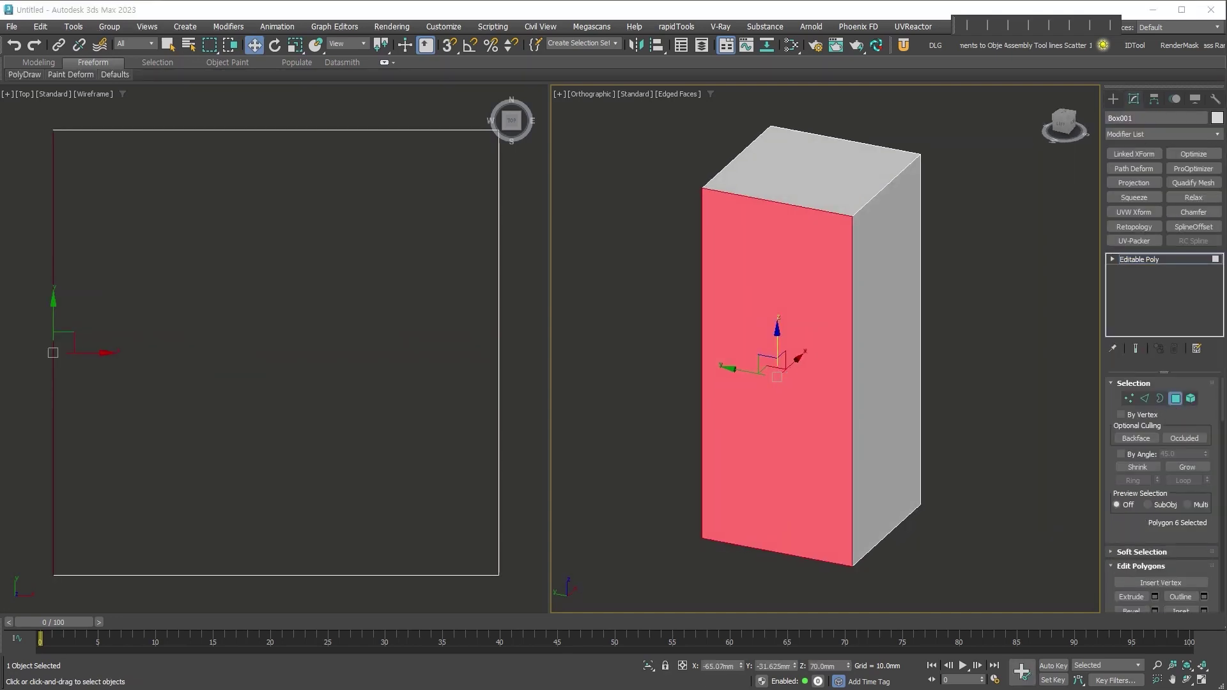
key(alt+Tab)
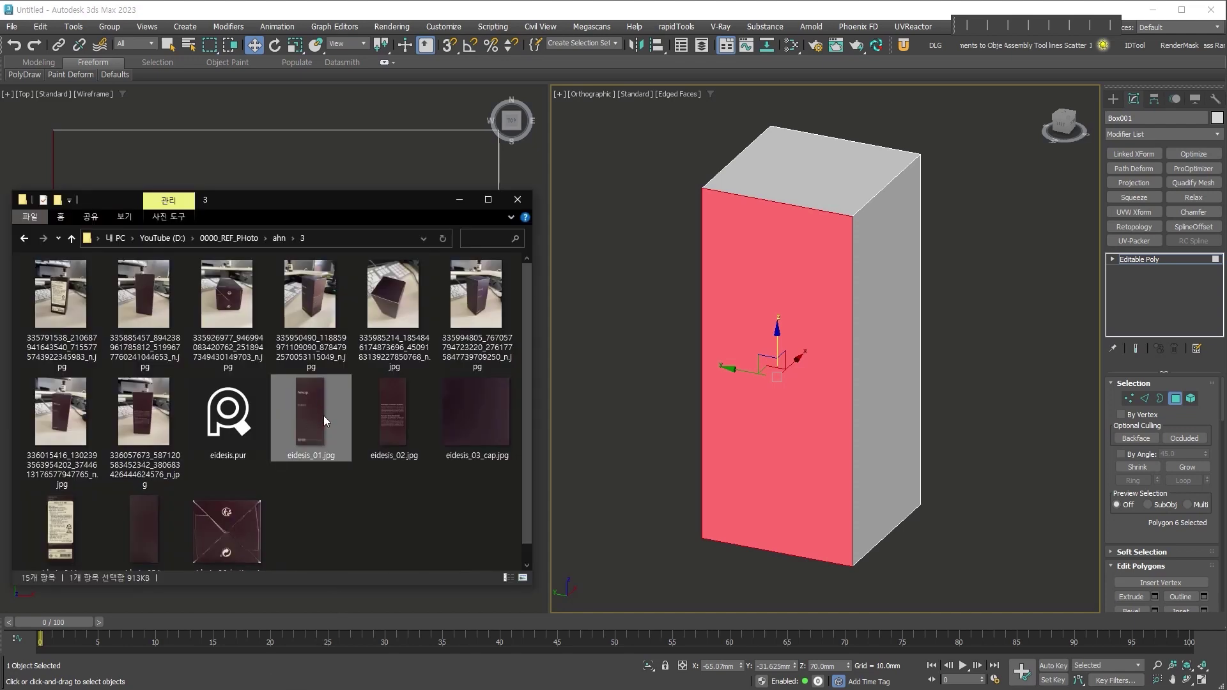
drag(309, 434, 772, 383)
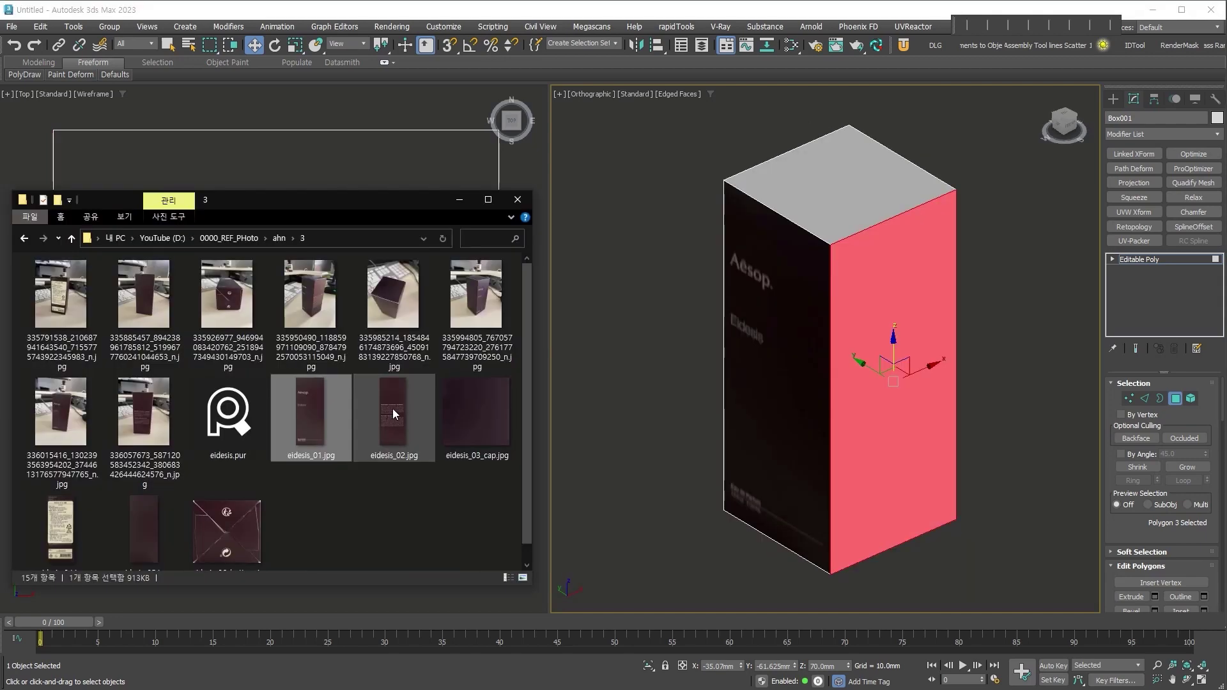
drag(392, 408, 906, 397)
Map the plain dark side image onto the side polygon opposite the product text.
alt+middle_drag(807, 415, 856, 384)
click(831, 396)
key(alt+Tab)
drag(145, 529, 838, 408)
Map the image with the ingredients label and barcode onto the box's back polygon.
alt+middle_drag(732, 413, 983, 410)
click(738, 411)
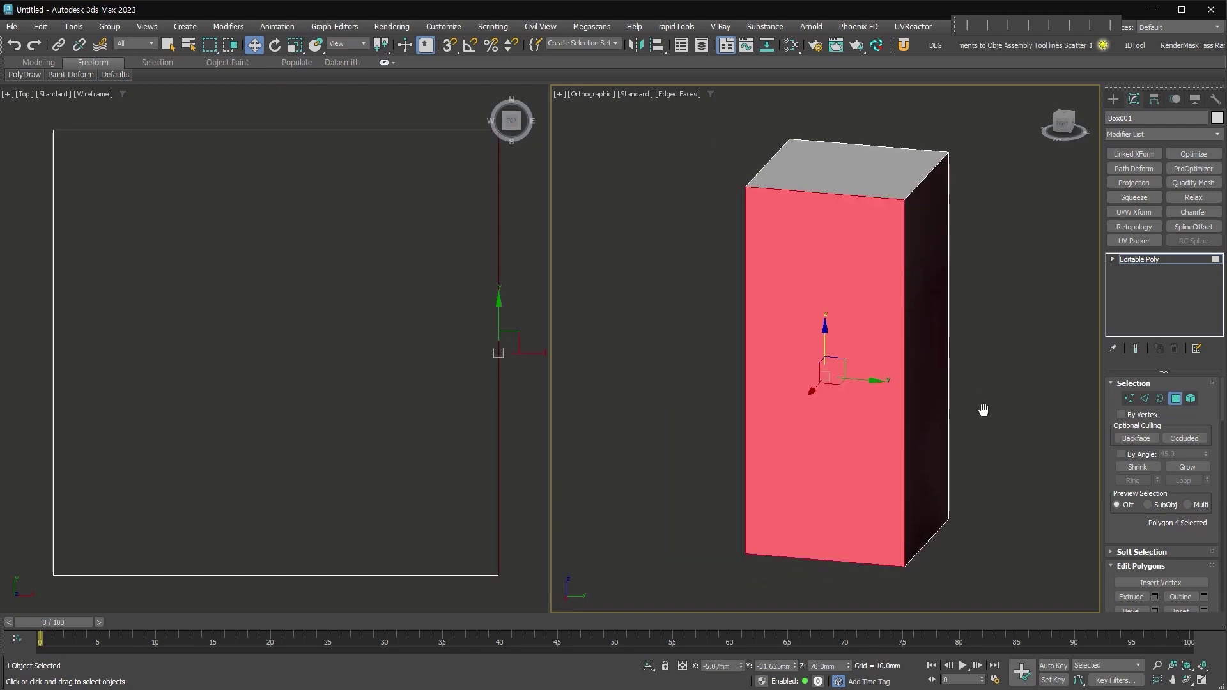
key(alt+Tab)
drag(61, 534, 810, 373)
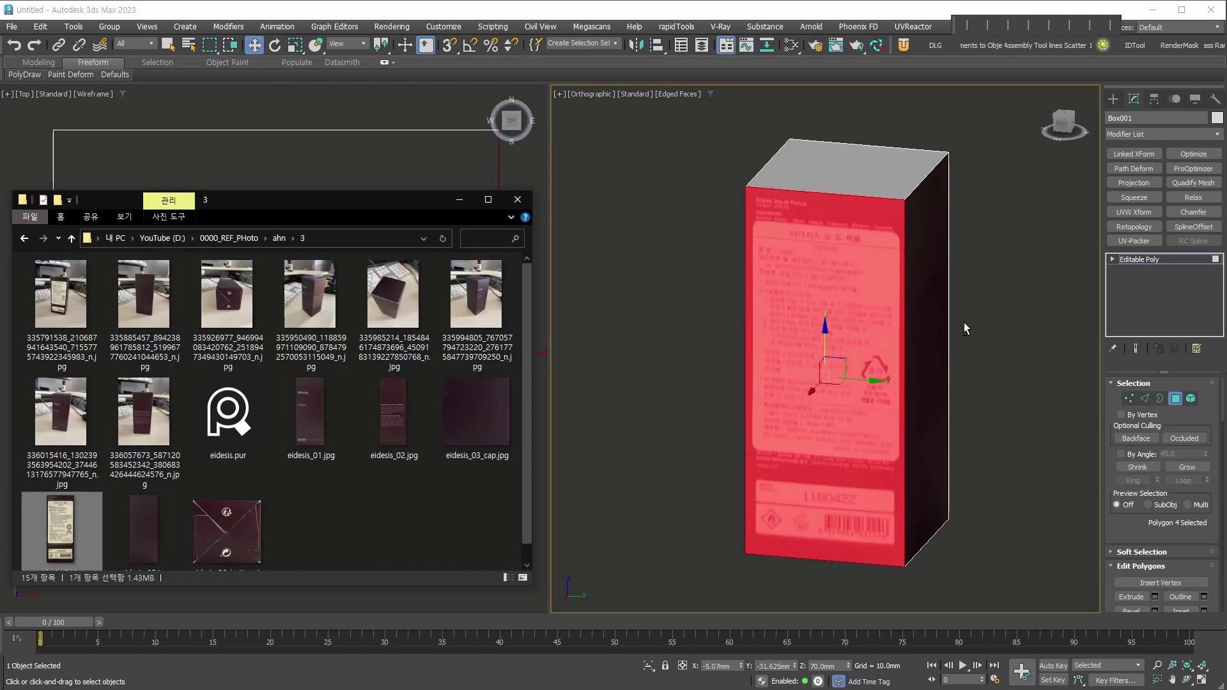
Map eidesis_03_cap.jpg onto the box's top polygon.
alt+middle_drag(963, 322, 888, 358)
click(907, 221)
key(alt+Tab)
click(490, 406)
drag(489, 405, 907, 211)
Map the image of the folded bottom flaps with recycling symbols onto the box's bottom polygon.
alt+middle_drag(969, 489, 943, 363)
click(934, 466)
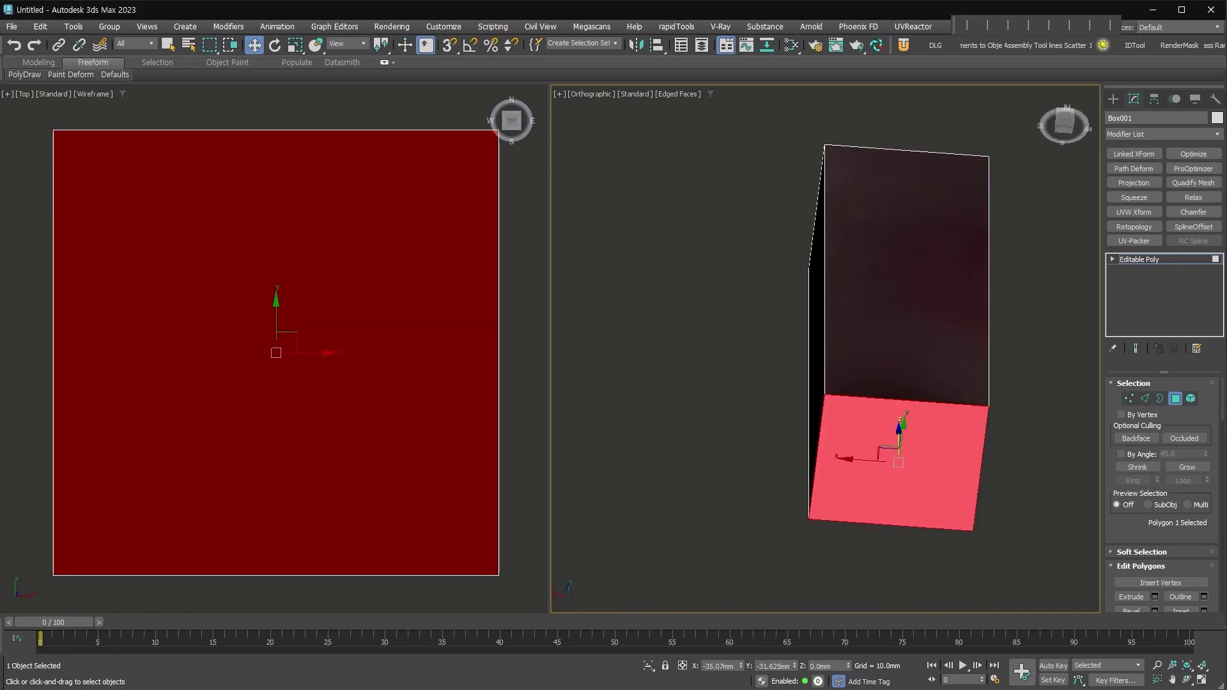
key(alt+Tab)
drag(227, 530, 907, 463)
Clear the polygon selection and switch the viewport back to perspective.
click(1037, 440)
alt+middle_drag(1037, 440, 853, 509)
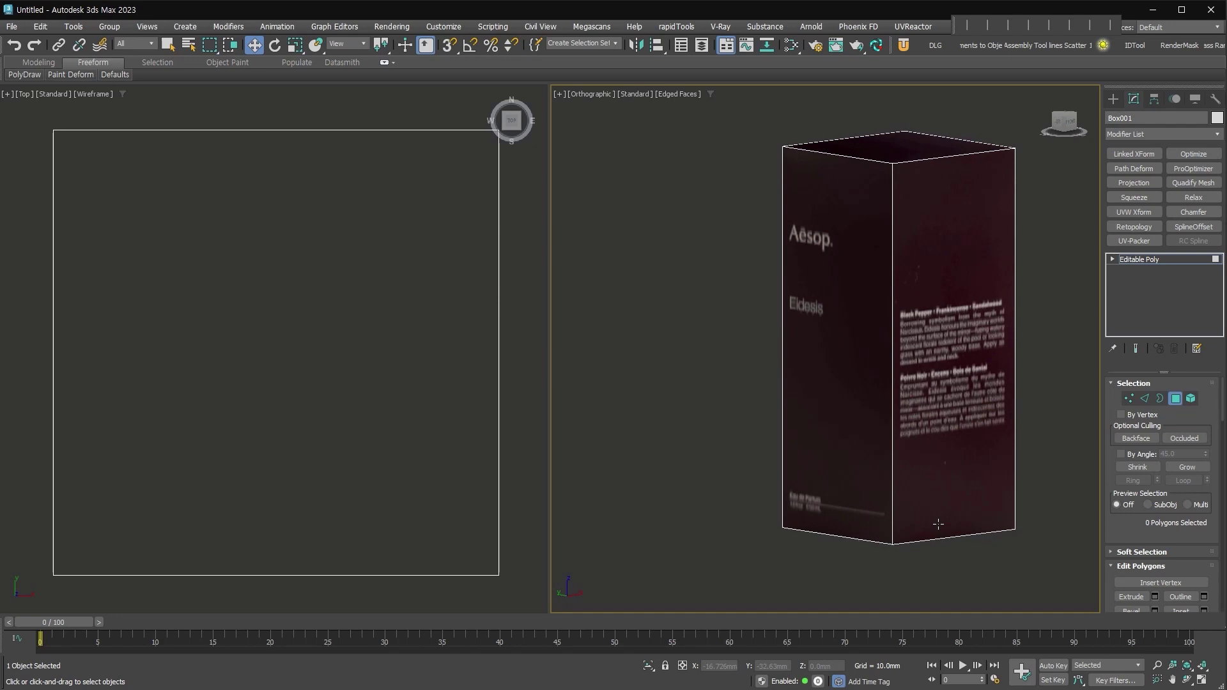
middle_drag(938, 523, 932, 482)
key(p)
scroll(887, 532, down, 4)
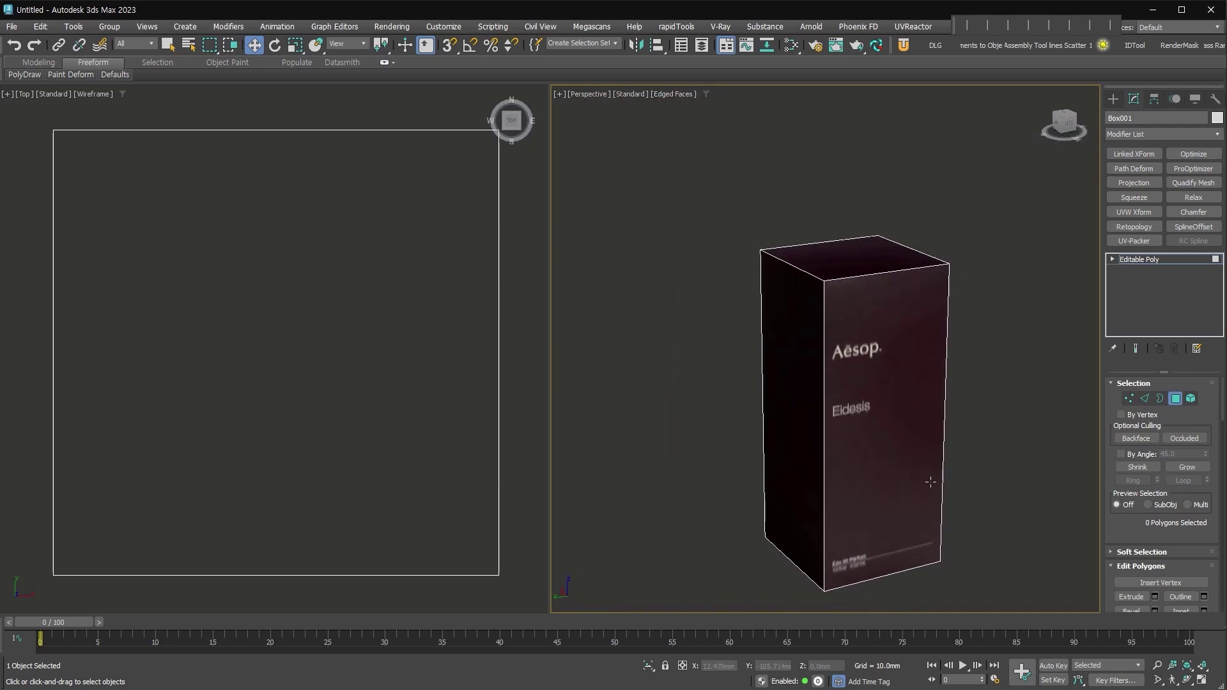
Leave polygon editing and copy the textured box along the Y axis to about Y -124.8 mm.
click(1174, 398)
middle_drag(810, 570, 761, 538)
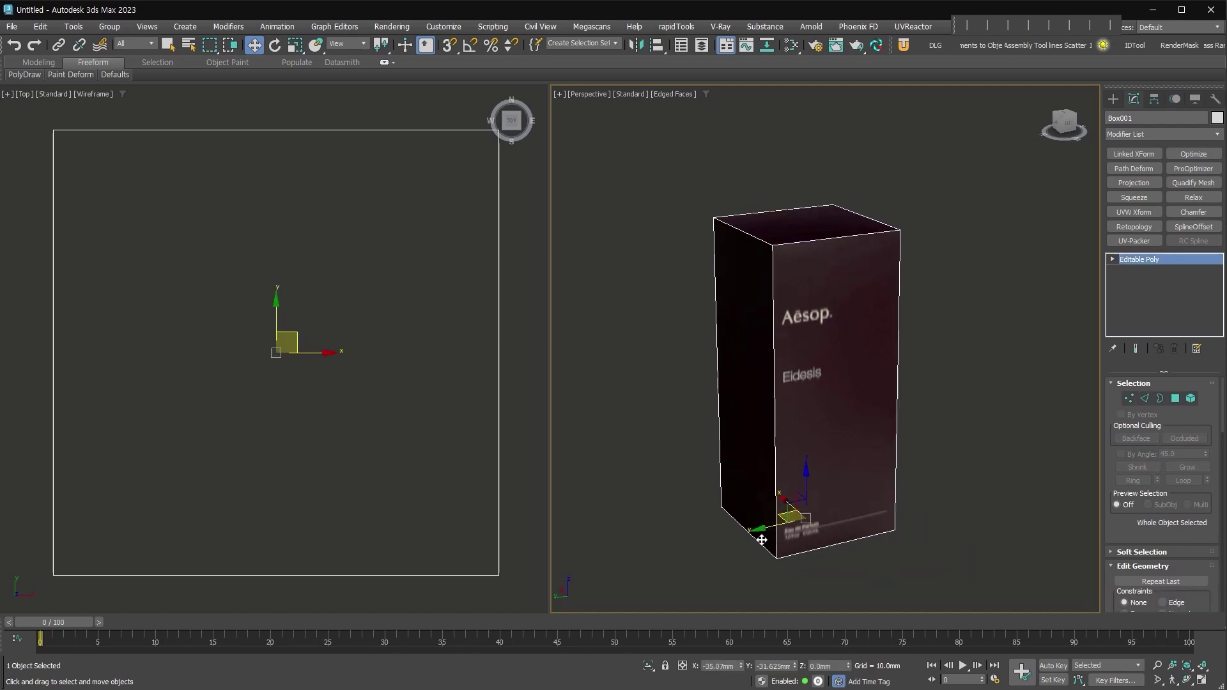
mouse_move(774, 528)
shift+mouse_down()
mouse_move(949, 508)
mouse_move(930, 512)
shift+mouse_up()
click(613, 408)
Chamfer all 12 edges of the original box by about 1.1 mm with 3 segments.
middle_drag(872, 453, 824, 455)
click(817, 442)
click(1144, 398)
right_click(735, 236)
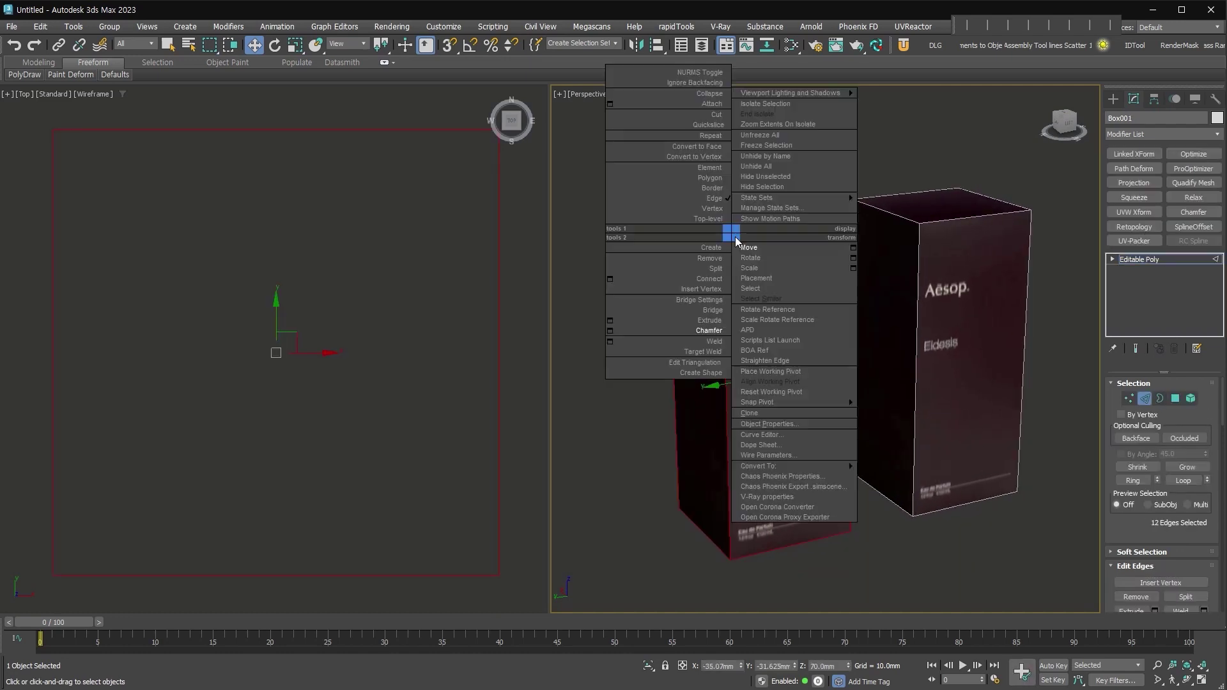
click(630, 327)
mouse_move(836, 375)
mouse_down()
mouse_move(835, 360)
mouse_move(834, 382)
mouse_up()
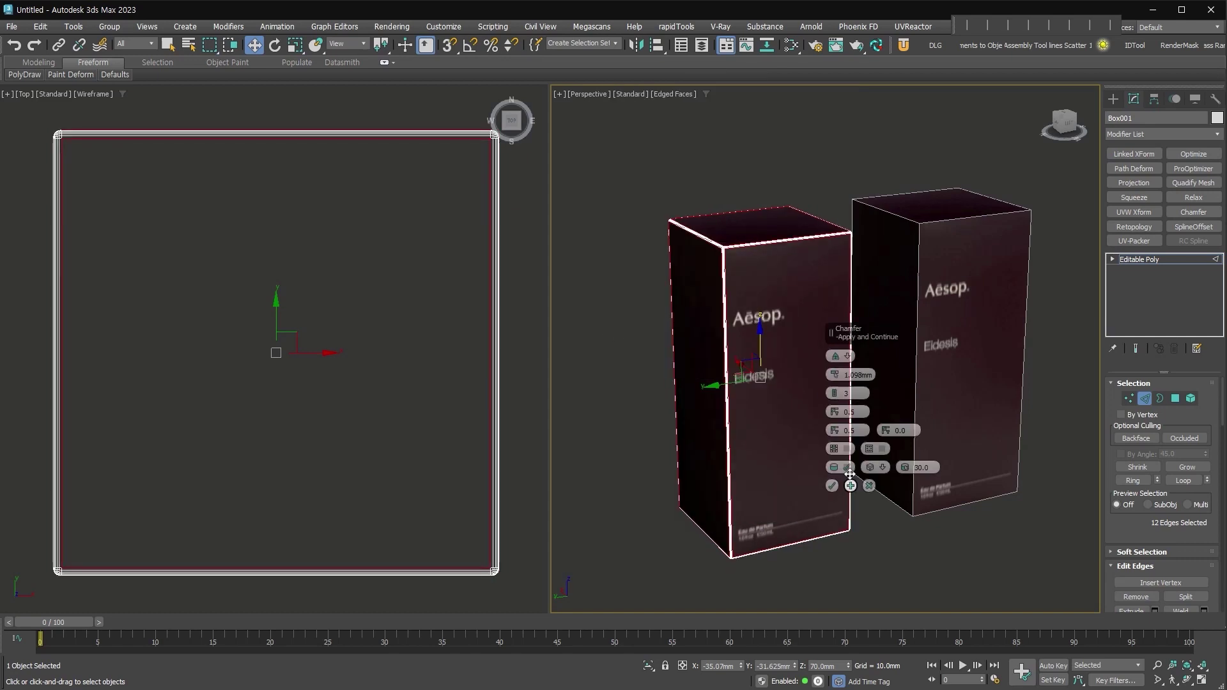
click(832, 485)
Leave edge editing, hide the edge display and inspect the chamfered box's corners beside the copy.
key(2)
key(F4)
alt+middle_drag(803, 479, 766, 309)
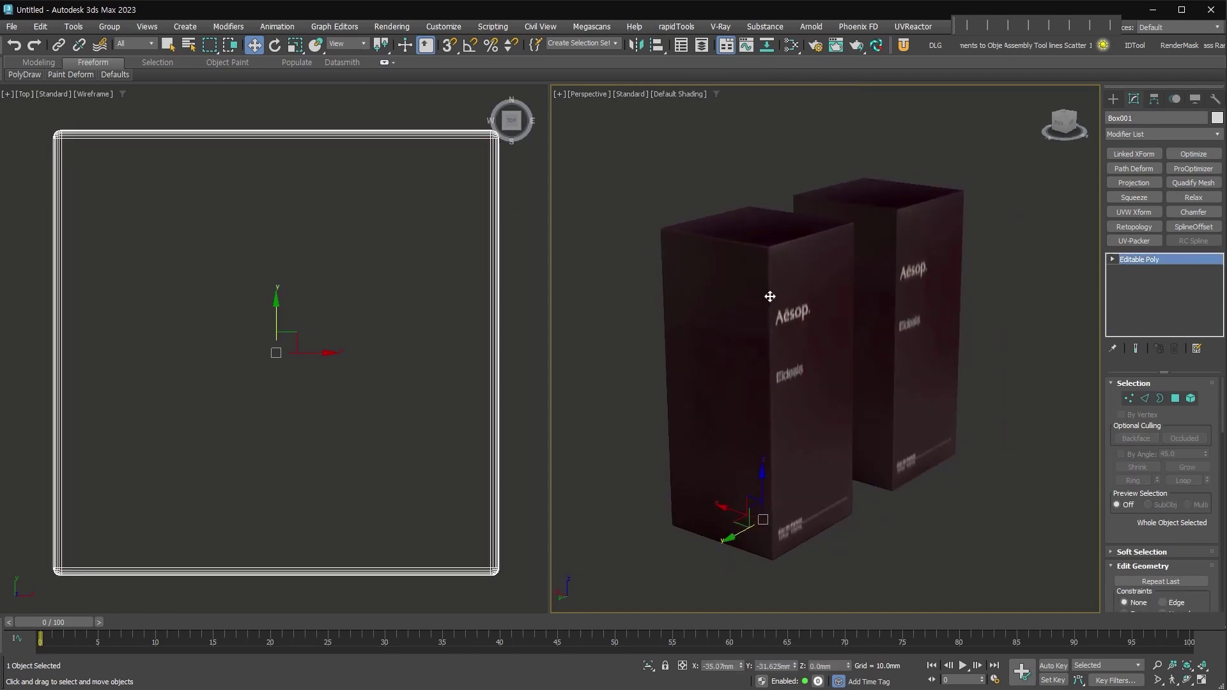
scroll(770, 275, up, 4)
alt+middle_drag(958, 361, 885, 377)
scroll(856, 409, down, 3)
middle_drag(846, 439, 892, 430)
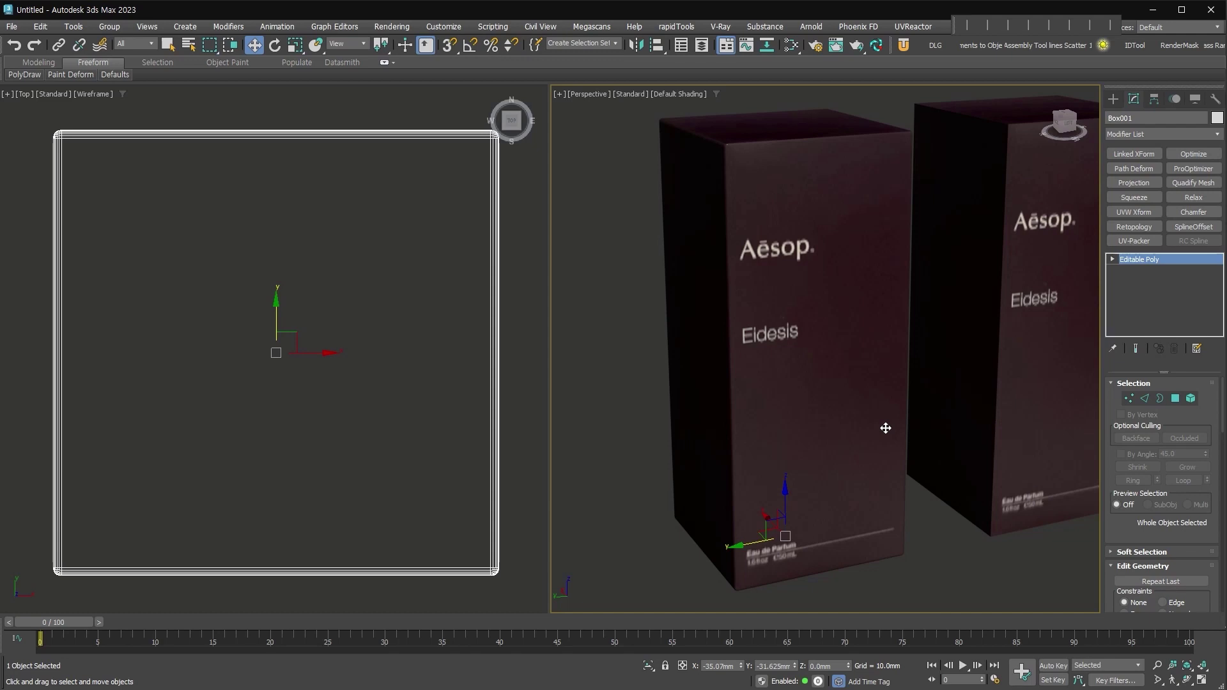
Isolate the copied box and delete its top and bottom polygons.
click(981, 462)
key(z)
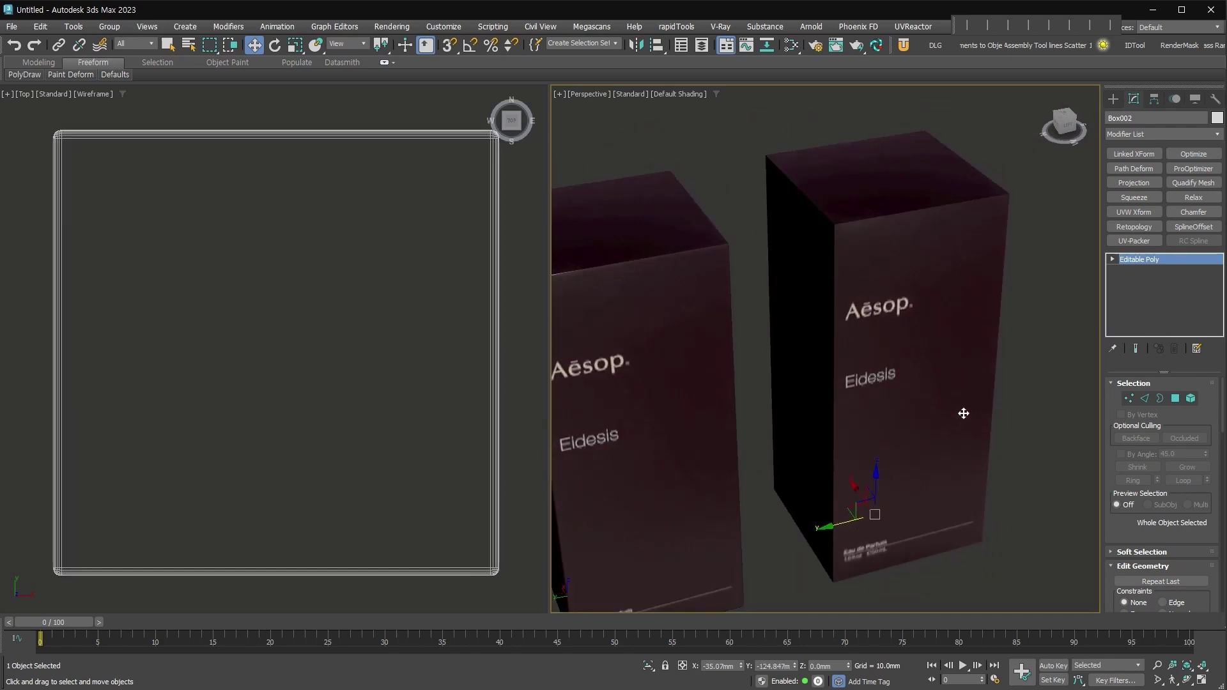
key(alt+q)
click(1173, 399)
alt+middle_drag(856, 543, 862, 371)
ctrl+click(841, 511)
key(Delete)
Show edged faces and chamfer the copied box's four vertical edges by about 0.7 mm.
alt+middle_drag(914, 332, 909, 419)
middle_drag(958, 380, 961, 378)
key(F4)
click(1144, 398)
key(ctrl+a)
alt+middle_drag(1043, 309, 1000, 279)
click(782, 309)
key(alt+r)
right_click(770, 240)
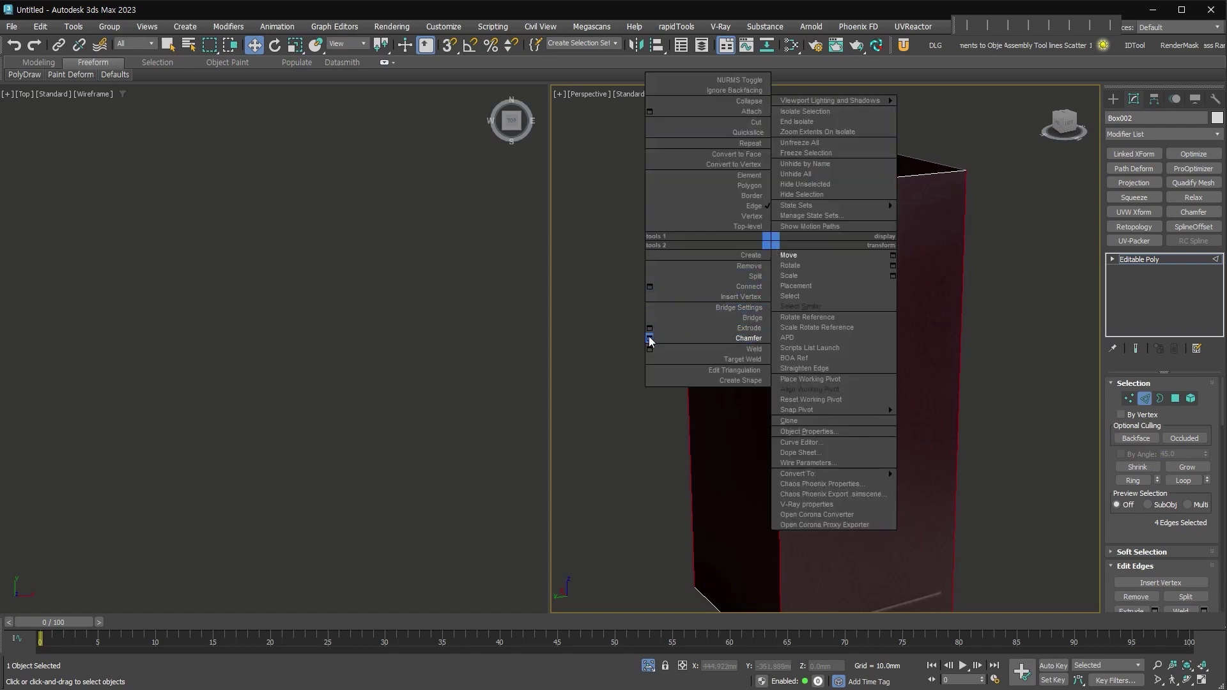
click(650, 338)
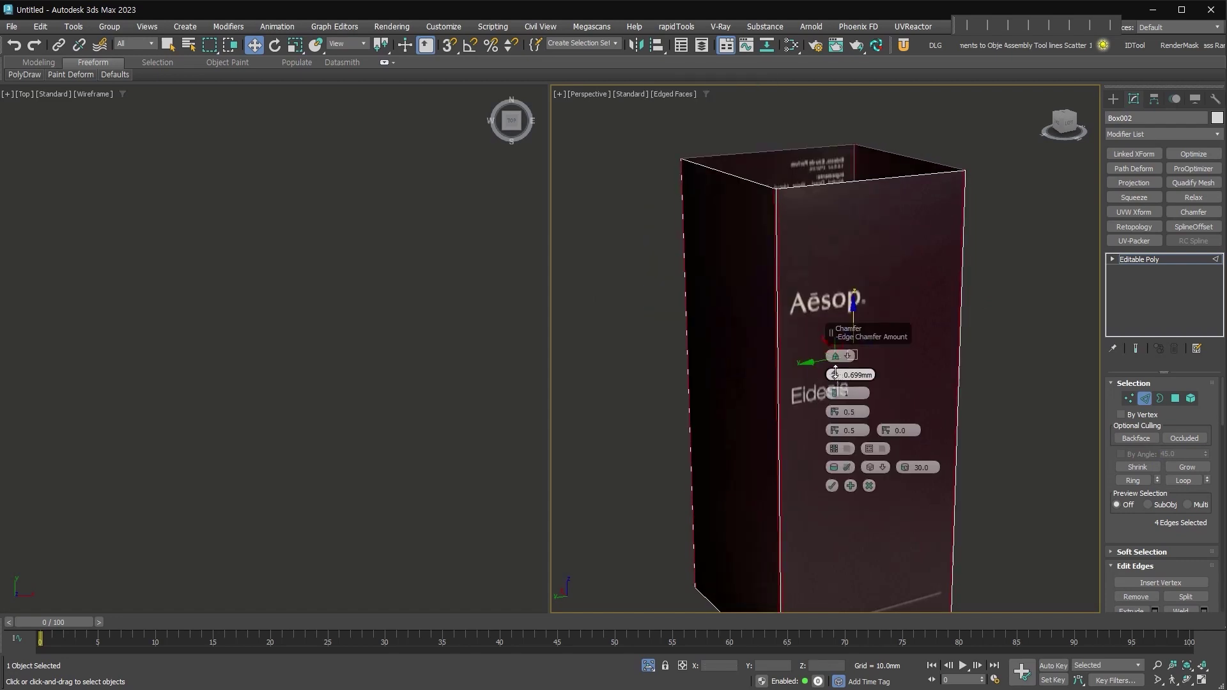
drag(835, 394, 835, 377)
click(831, 485)
In an orthographic view, extrude the front wall's top edge upward to a height of about 140.7 mm.
alt+middle_drag(797, 324, 850, 335)
scroll(868, 239, up, 5)
middle_drag(898, 223, 905, 334)
scroll(890, 383, down, 3)
middle_drag(889, 383, 834, 402)
key(u)
scroll(895, 365, up, 4)
middle_drag(897, 361, 927, 370)
click(934, 388)
scroll(927, 370, up, 3)
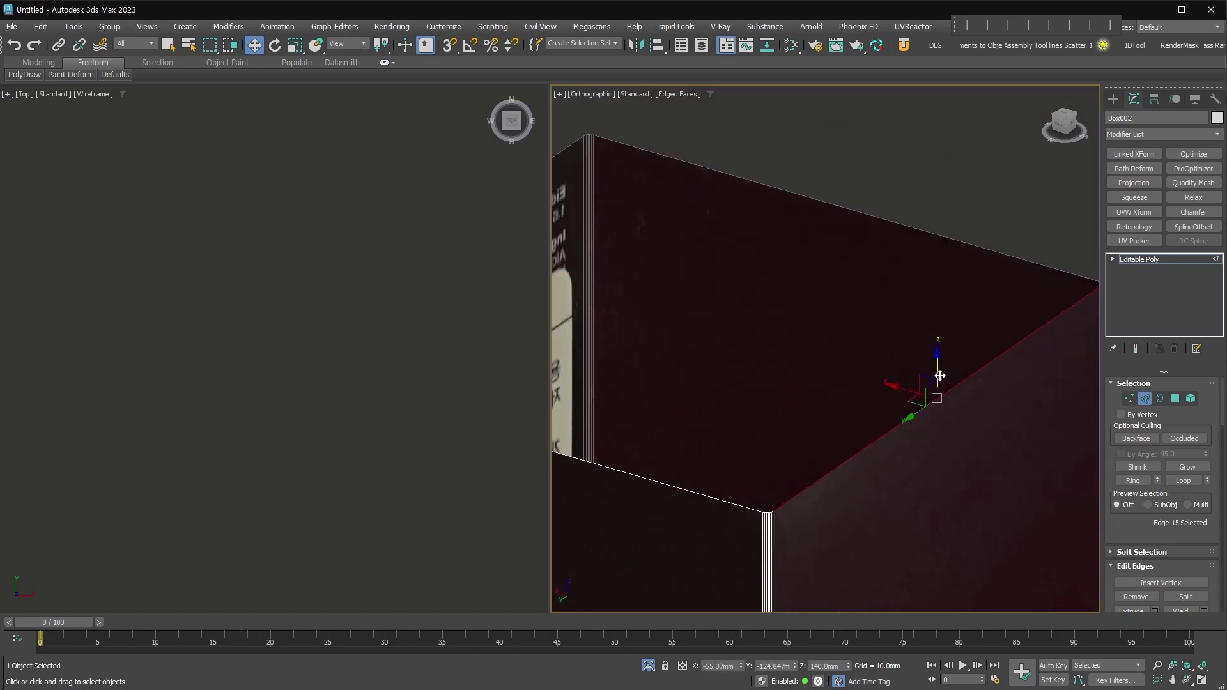
scroll(936, 375, down, 1)
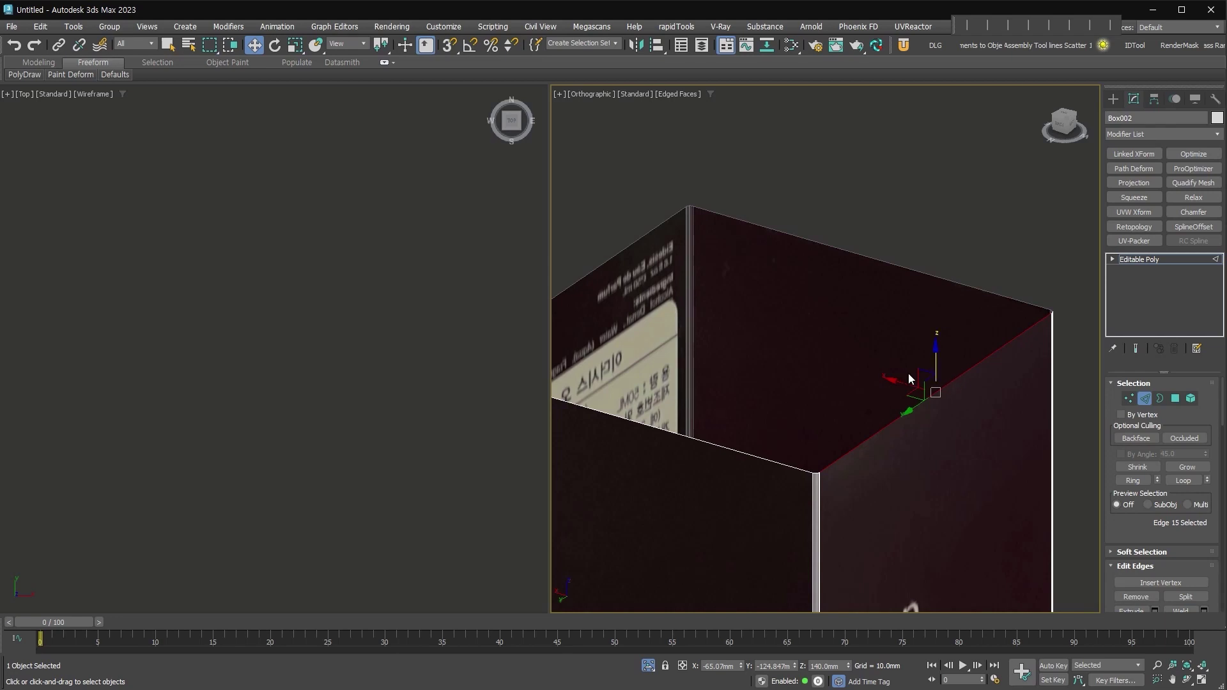
scroll(938, 361, up, 2)
drag(937, 361, 938, 359)
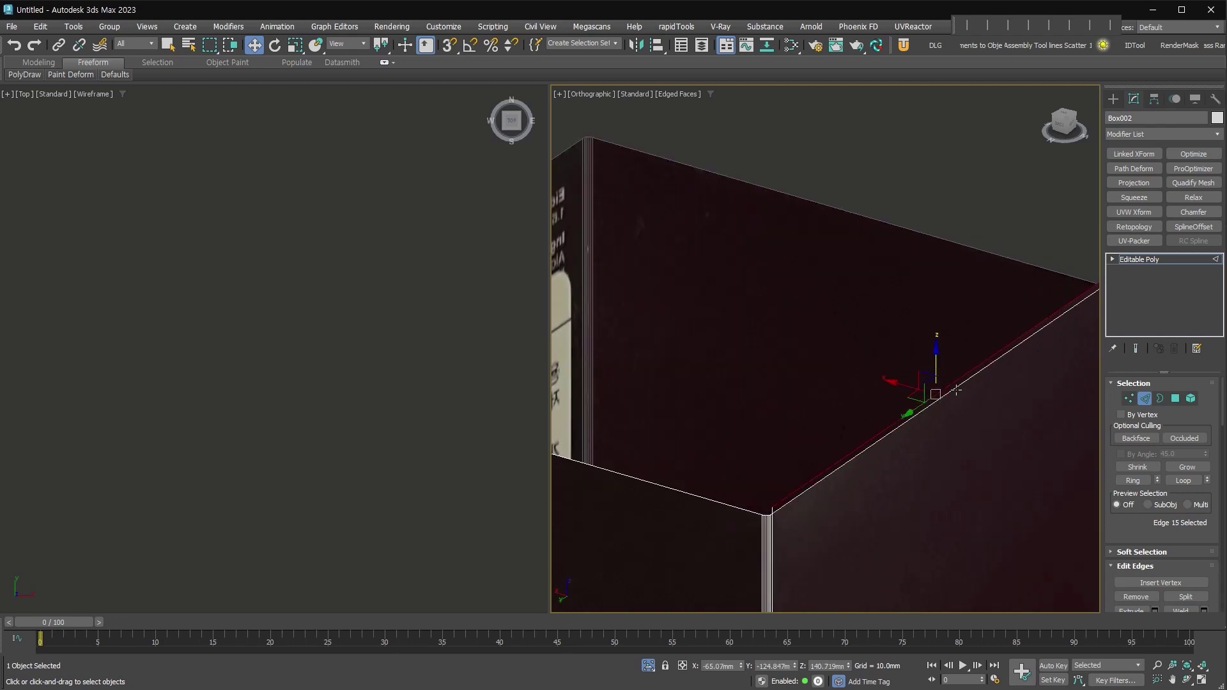
Extrude the raised edge across the opening with snapping to form the lid, and pull its far edge slightly inward.
scroll(960, 389, down, 2)
key(s)
shift+drag(940, 410, 662, 281)
middle_drag(803, 369, 979, 351)
alt+middle_drag(776, 377, 803, 305)
key(s)
drag(736, 292, 740, 292)
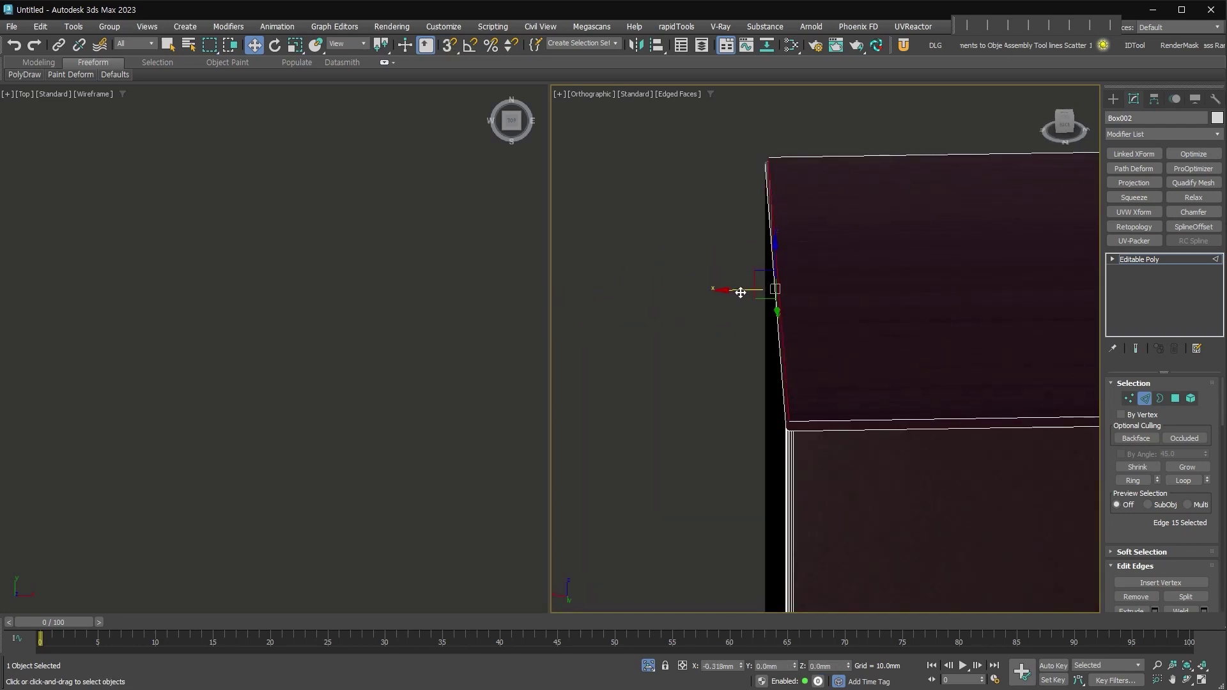
Select the lid's three free edges and extrude them downward to form flaps inside the box.
ctrl+click(855, 419)
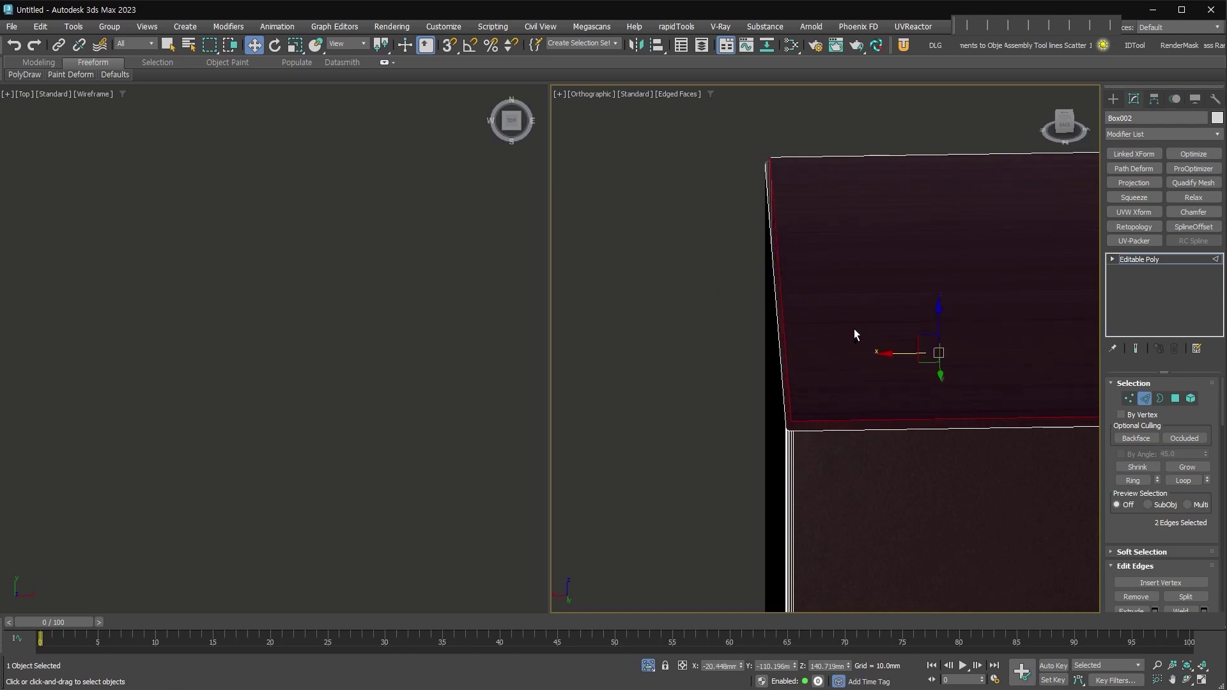
ctrl+click(852, 158)
alt+middle_drag(972, 329, 882, 285)
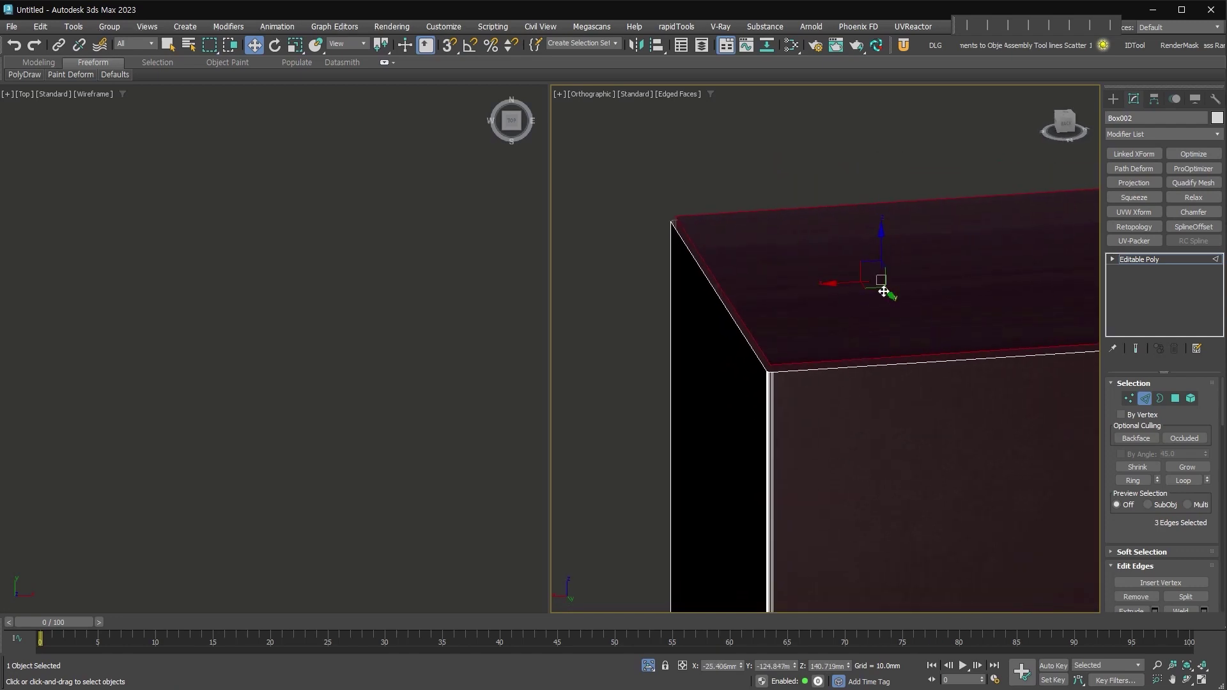
shift+drag(883, 244, 892, 361)
Make the box see-through, select the two vertical corner edges joining the lid's flaps, and split them.
key(alt+x)
alt+middle_drag(892, 445, 645, 245)
click(646, 243)
scroll(821, 373, up, 5)
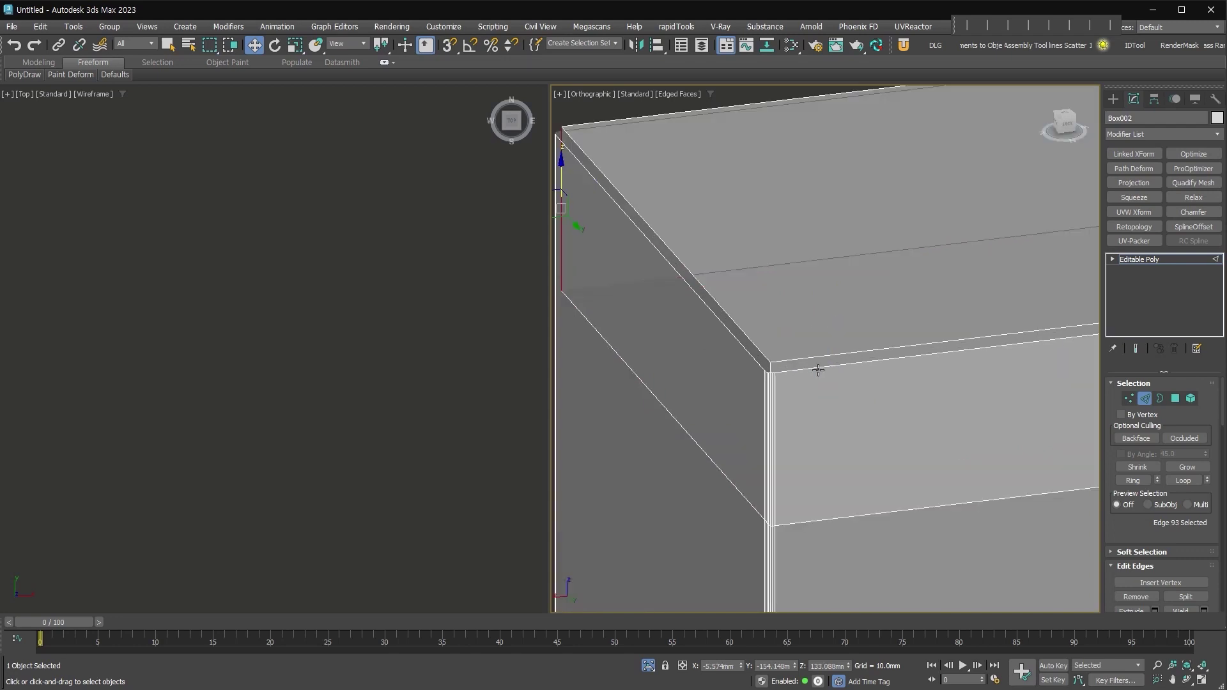
ctrl+click(718, 361)
scroll(1162, 521, down, 3)
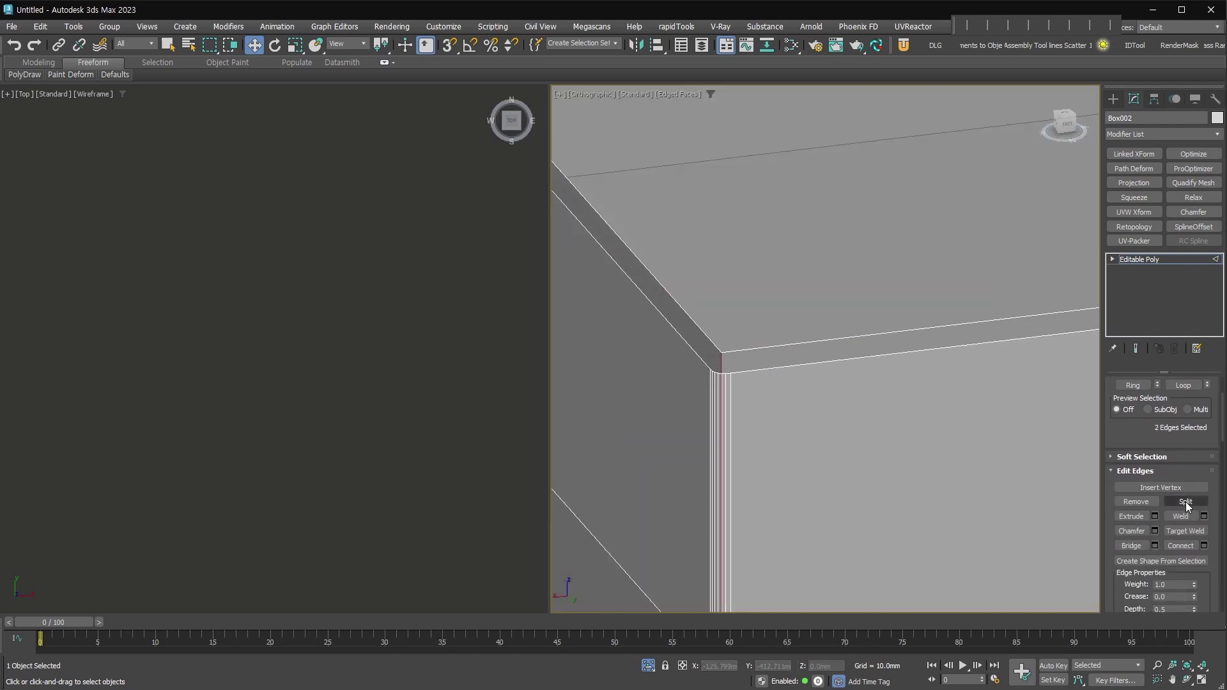
scroll(845, 472, down, 4)
Select the three lower flap edges and scale each one down about its own center to taper the flaps.
click(845, 472)
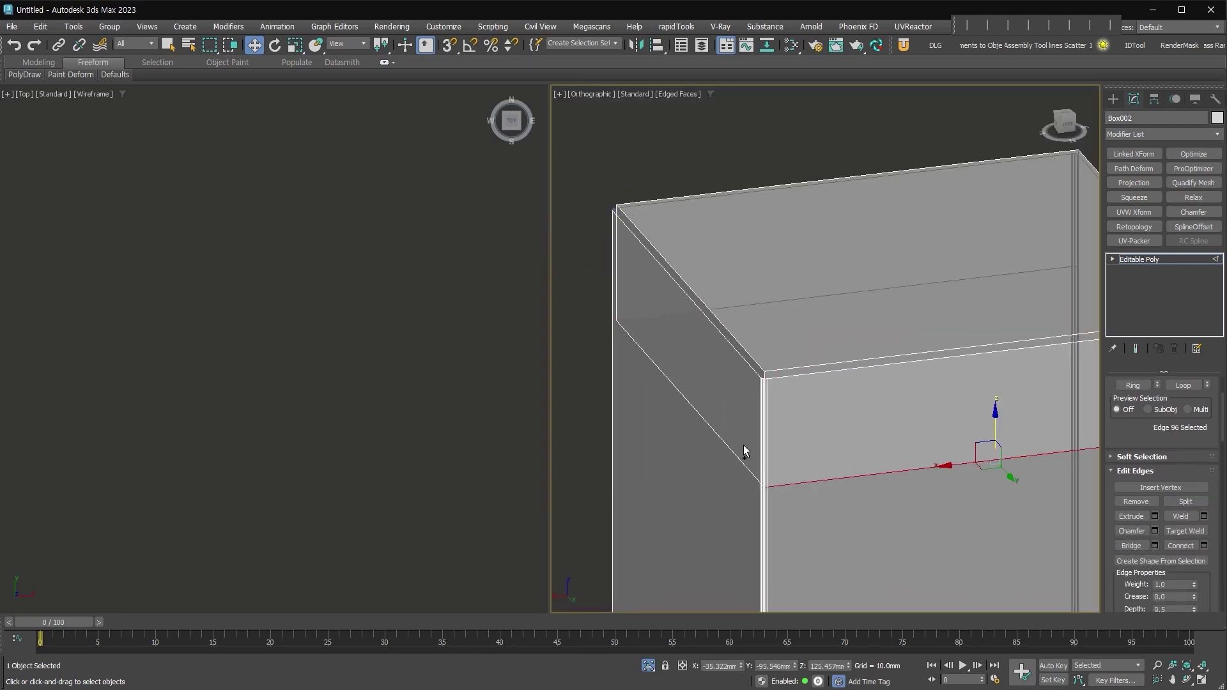
ctrl+click(730, 446)
ctrl+click(826, 295)
scroll(856, 405, down, 2)
right_click(862, 375)
click(920, 408)
drag(847, 409, 844, 413)
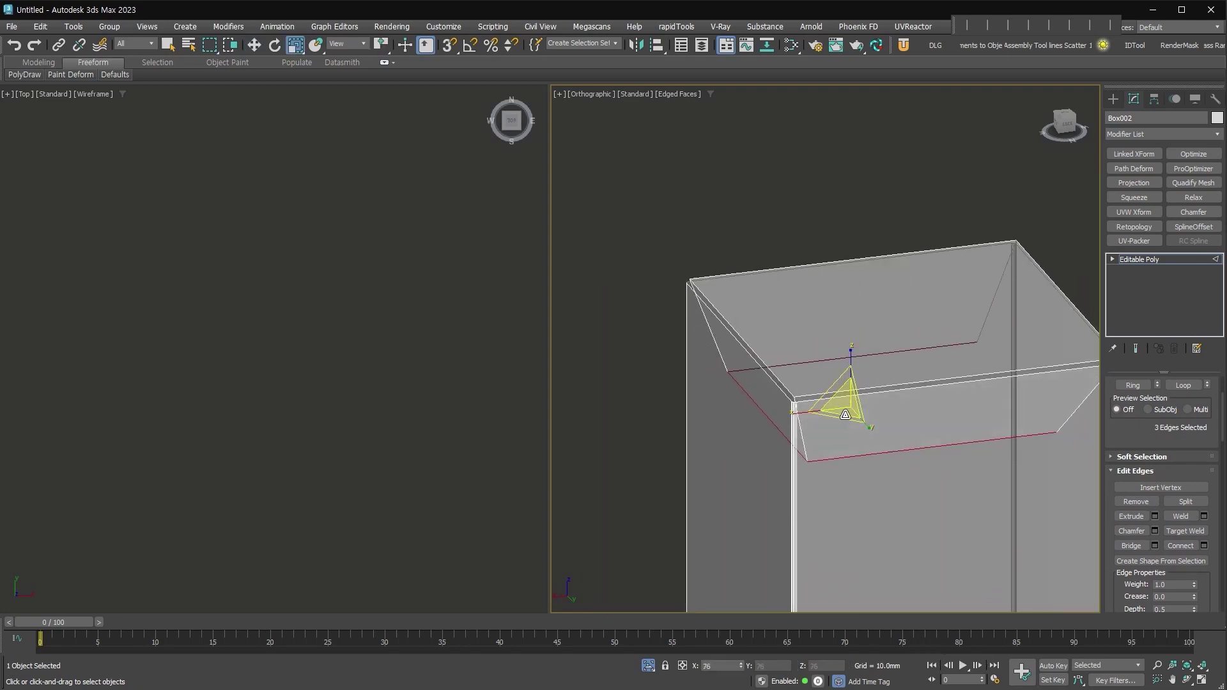
right_click(844, 413)
drag(378, 45, 384, 68)
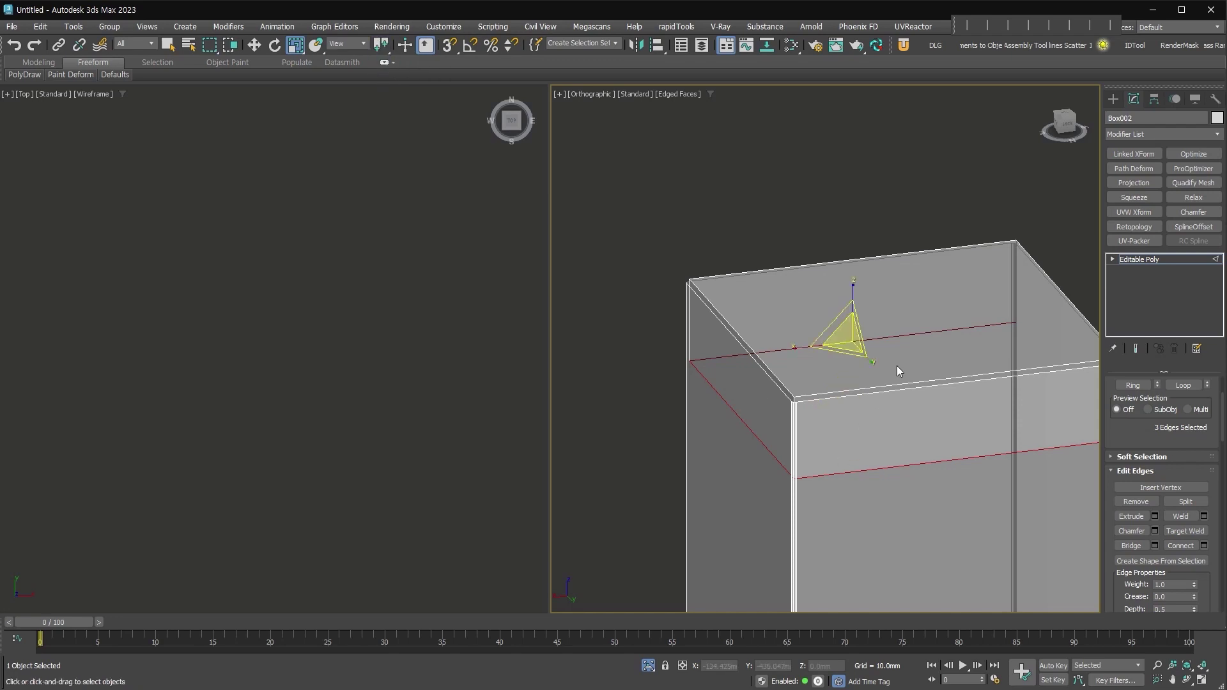
drag(852, 344, 856, 375)
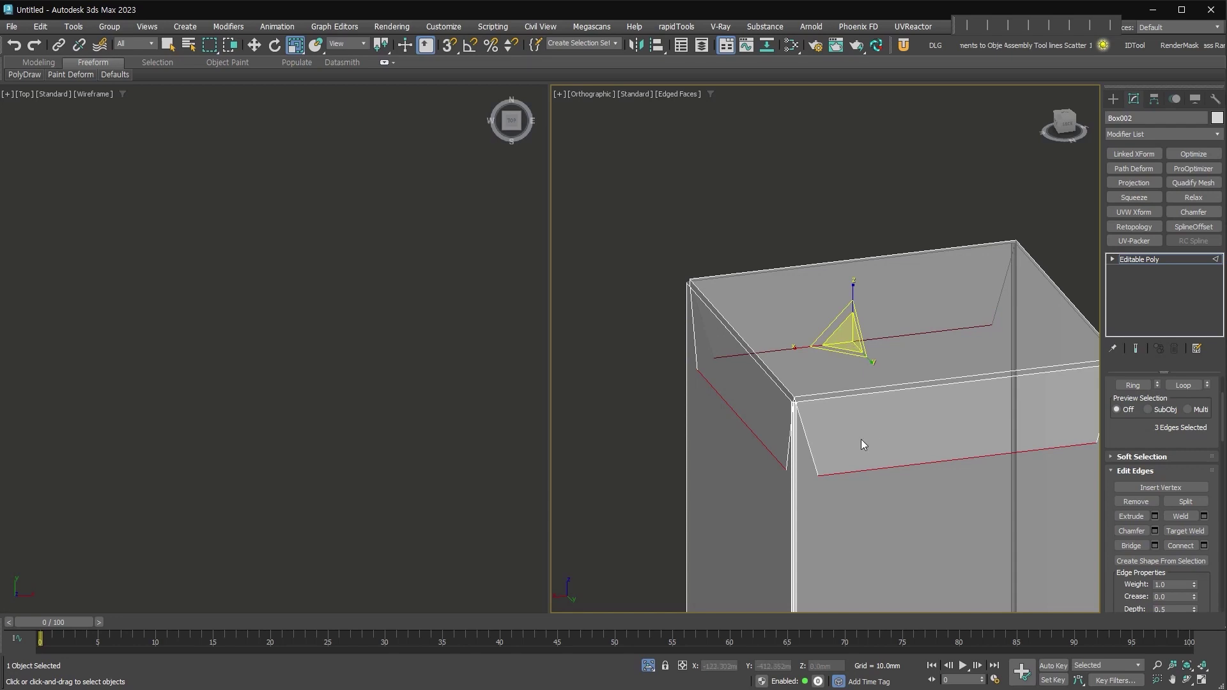
Select the lid's four perimeter edges and chamfer them by 0.699 mm with 3 segments.
click(858, 390)
ctrl+click(775, 371)
ctrl+click(767, 268)
middle_drag(820, 394, 723, 400)
alt+middle_drag(973, 307, 861, 386)
right_click(861, 391)
click(739, 489)
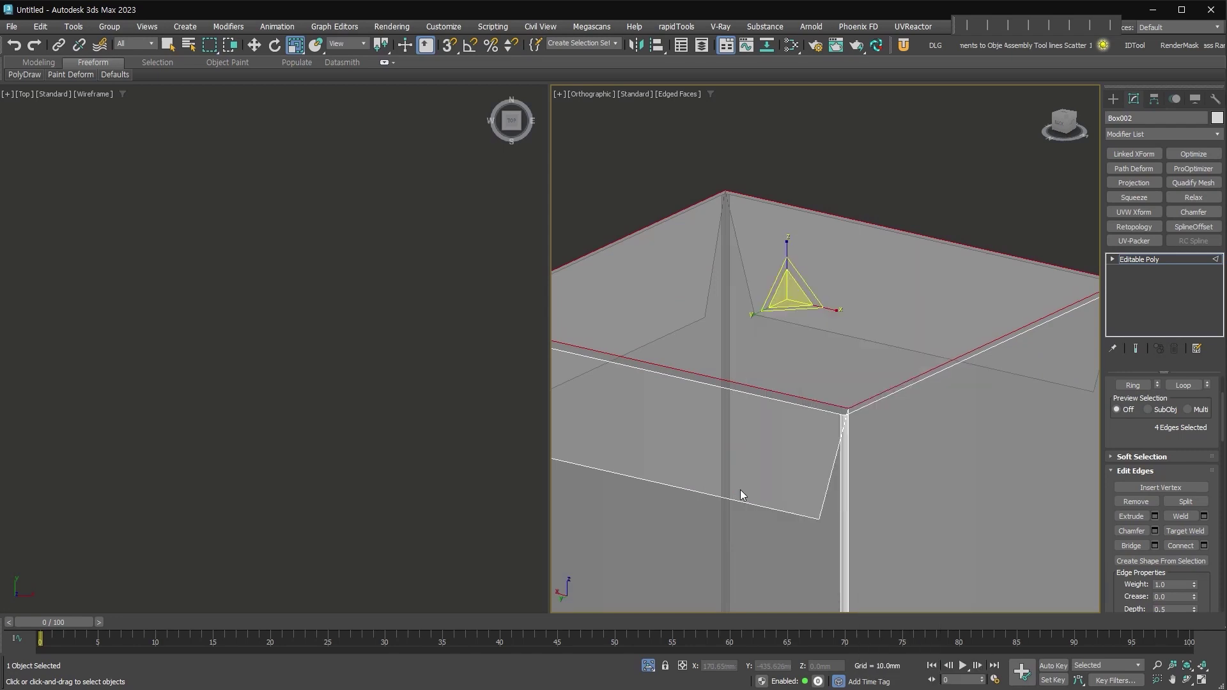
alt+middle_drag(960, 397, 955, 278)
scroll(766, 398, up, 10)
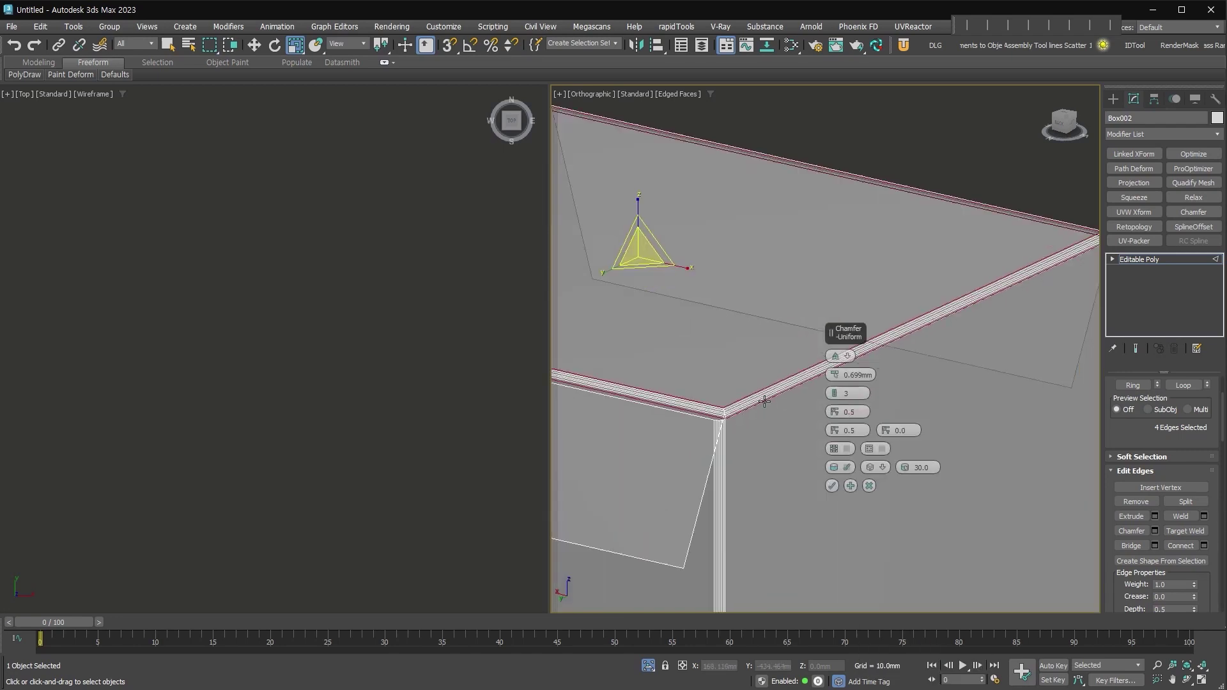
middle_drag(687, 441, 734, 428)
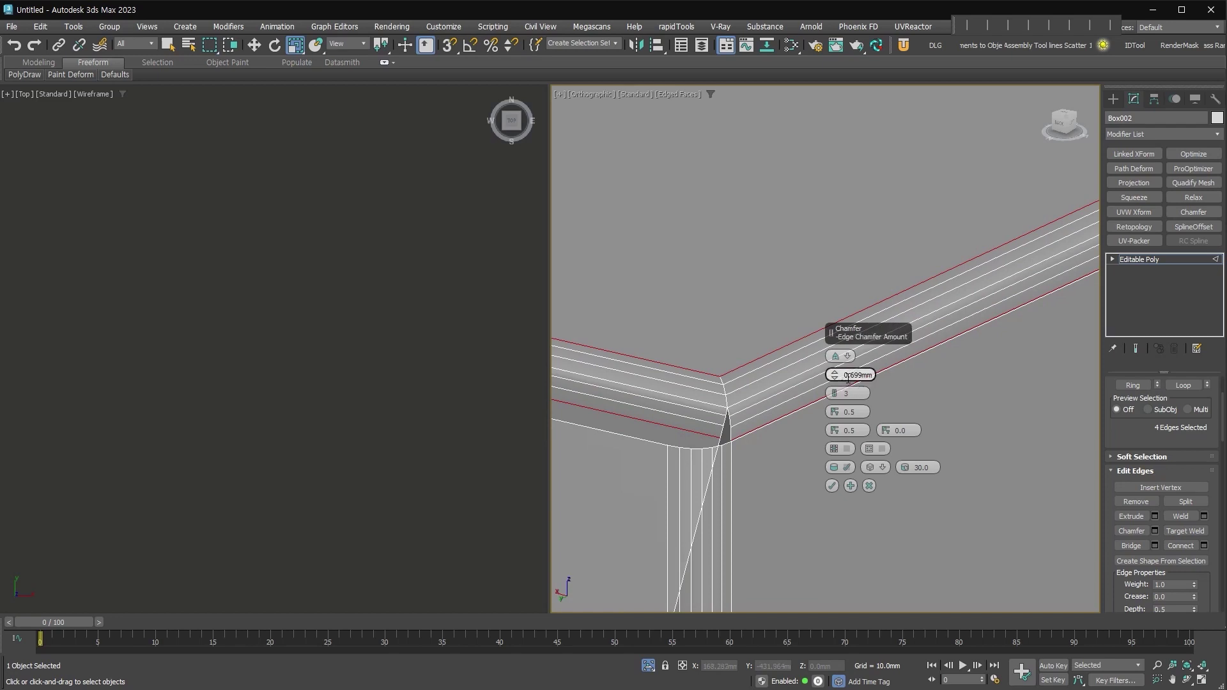
click(831, 485)
Turn off the see-through display, select the lid's top polygon and grow the selection four times to include the chamfer.
scroll(894, 424, down, 5)
alt+middle_drag(894, 423, 814, 443)
scroll(750, 409, up, 5)
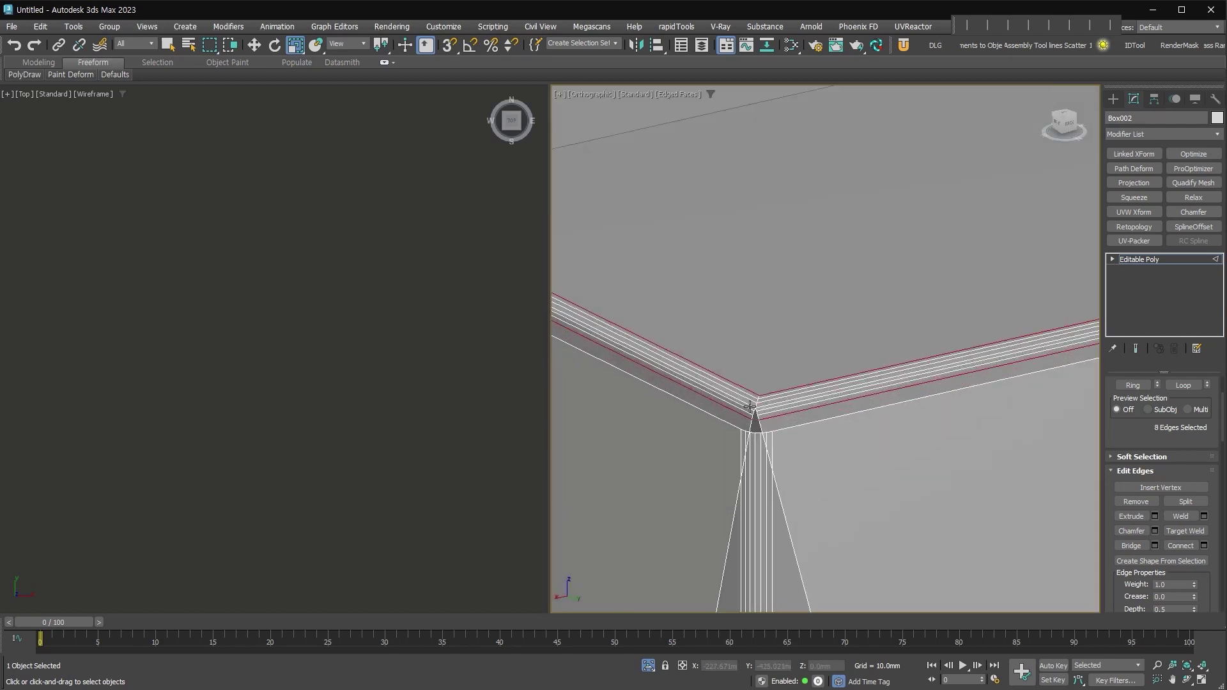
scroll(749, 418, down, 5)
alt+middle_drag(805, 418, 843, 433)
scroll(912, 377, up, 2)
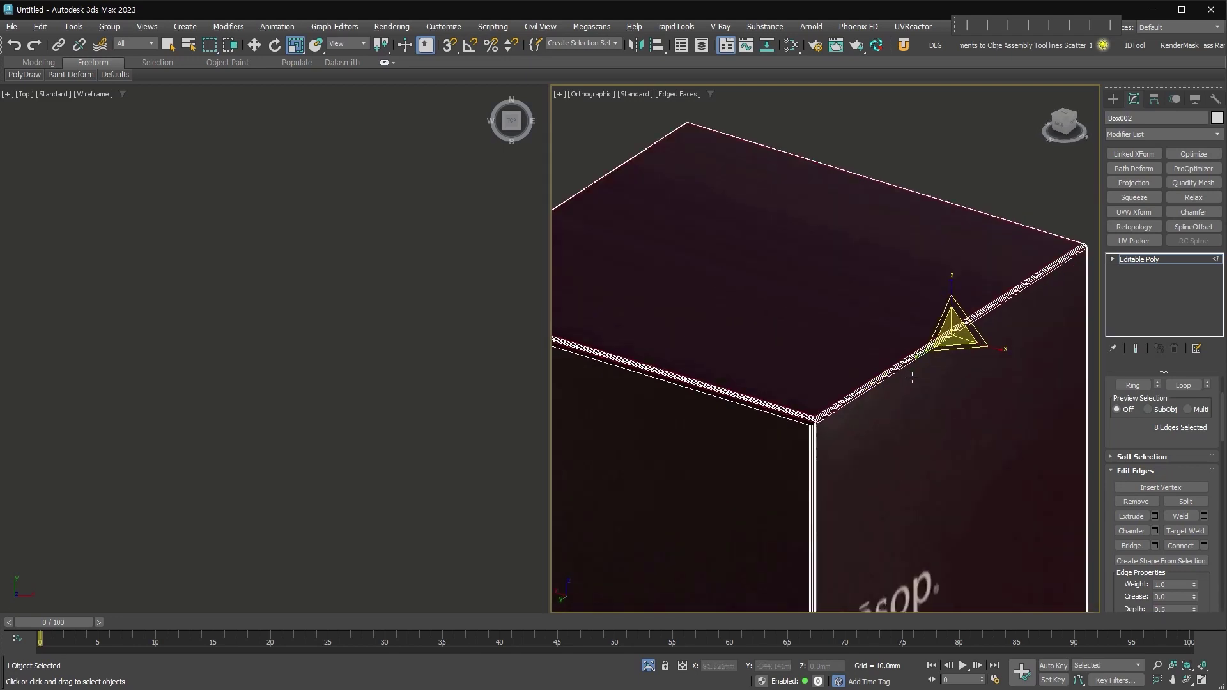
click(1112, 259)
scroll(885, 385, up, 3)
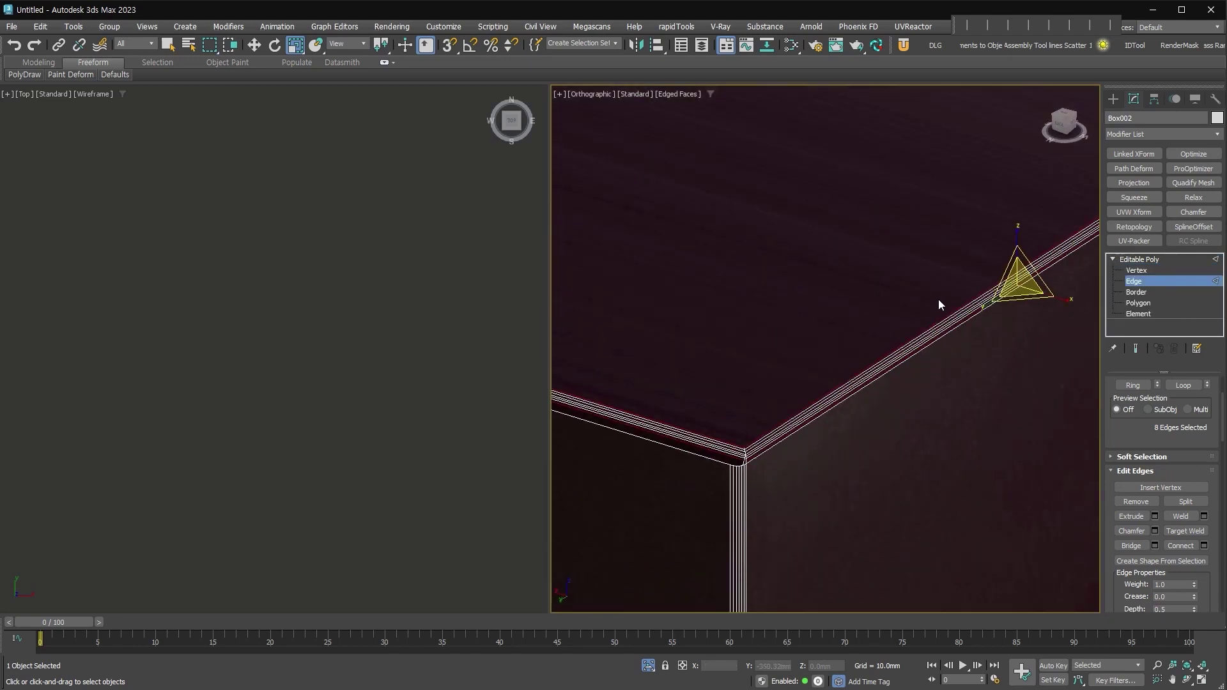
click(1144, 304)
click(844, 276)
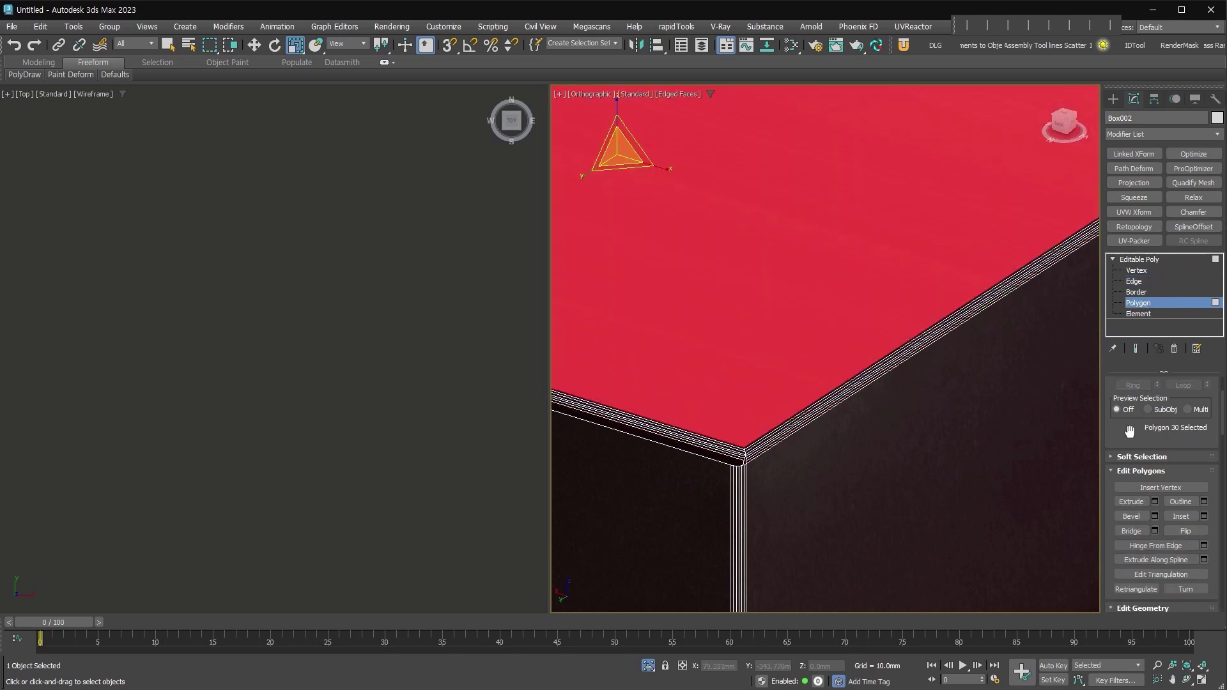
click(1187, 467)
click(1190, 469)
click(1191, 469)
click(1191, 469)
scroll(923, 525, down, 8)
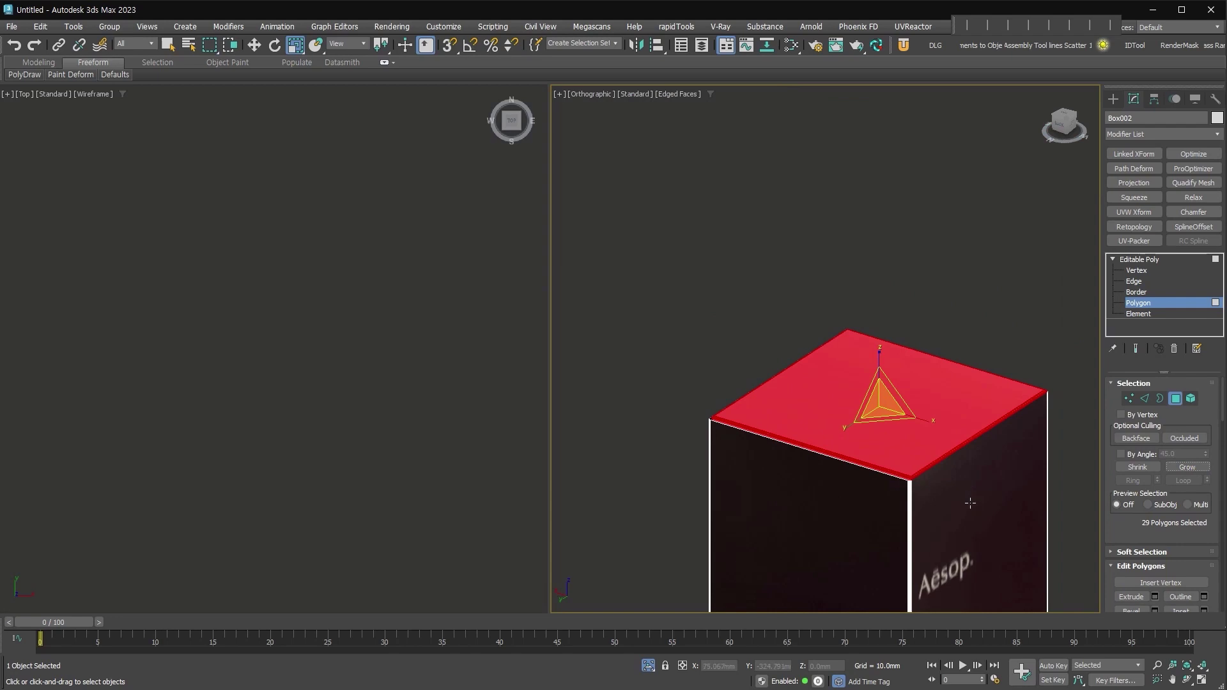
Apply the image eidesis_03_cap.jpg from the reference folder to the selected lid polygons.
scroll(923, 525, up, 2)
alt+middle_drag(924, 524, 628, 582)
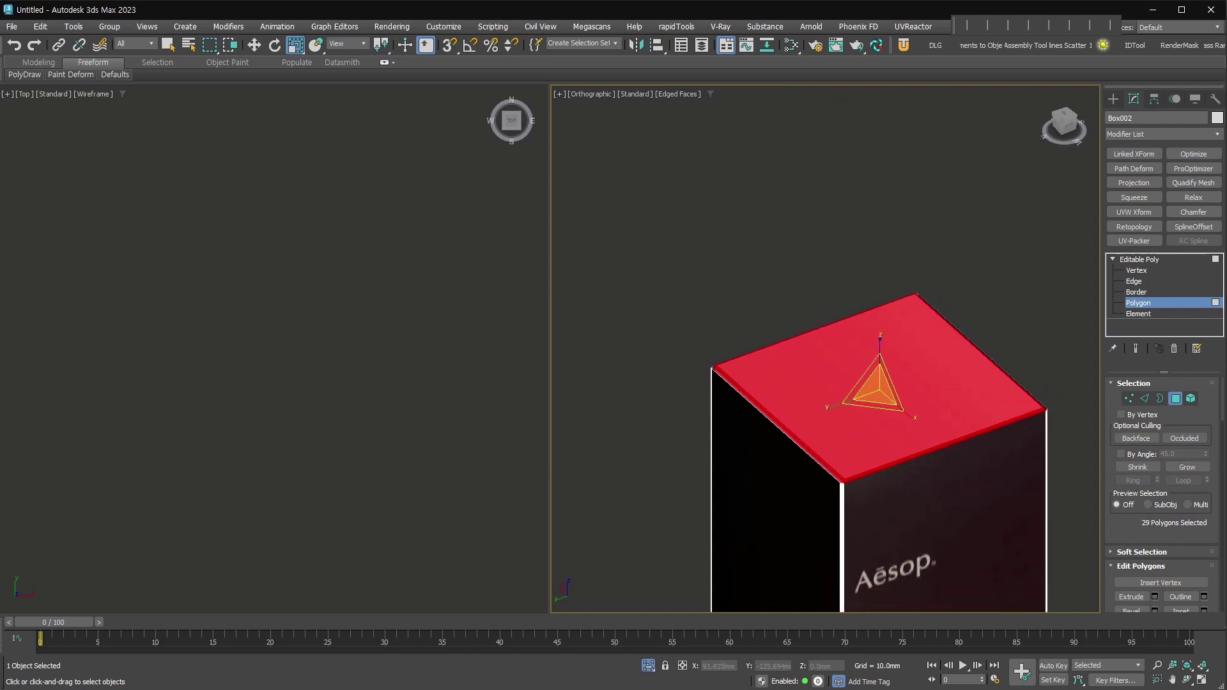
key(alt+Tab)
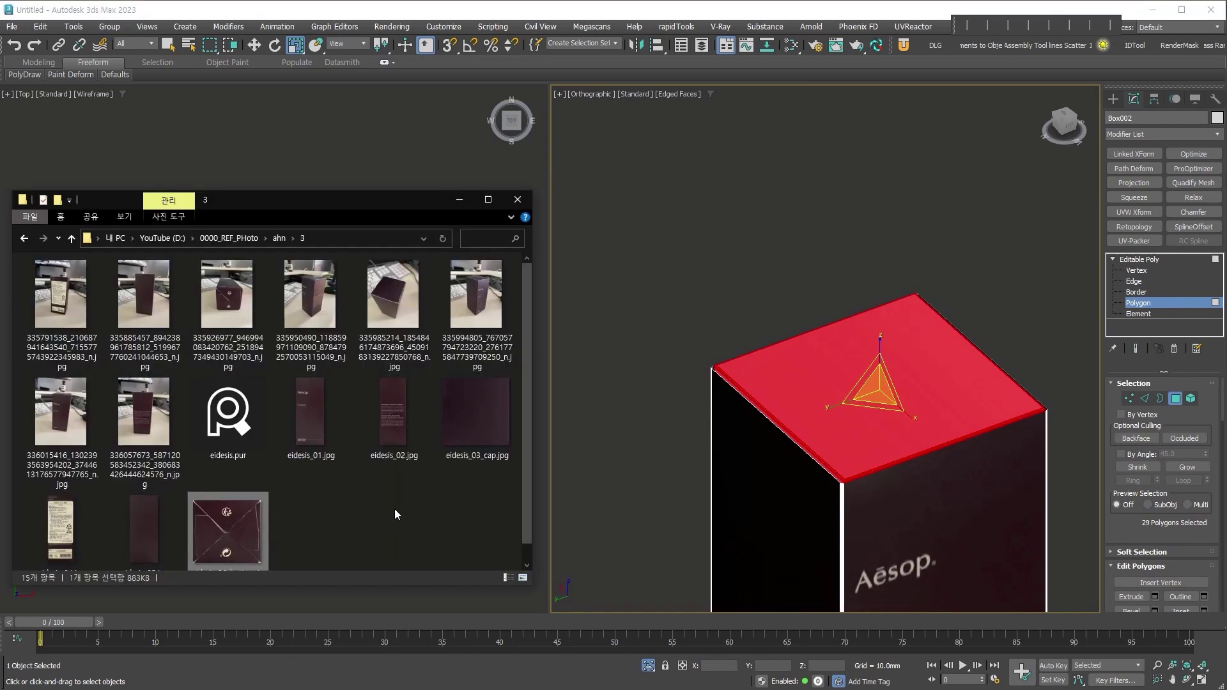
drag(450, 447, 851, 403)
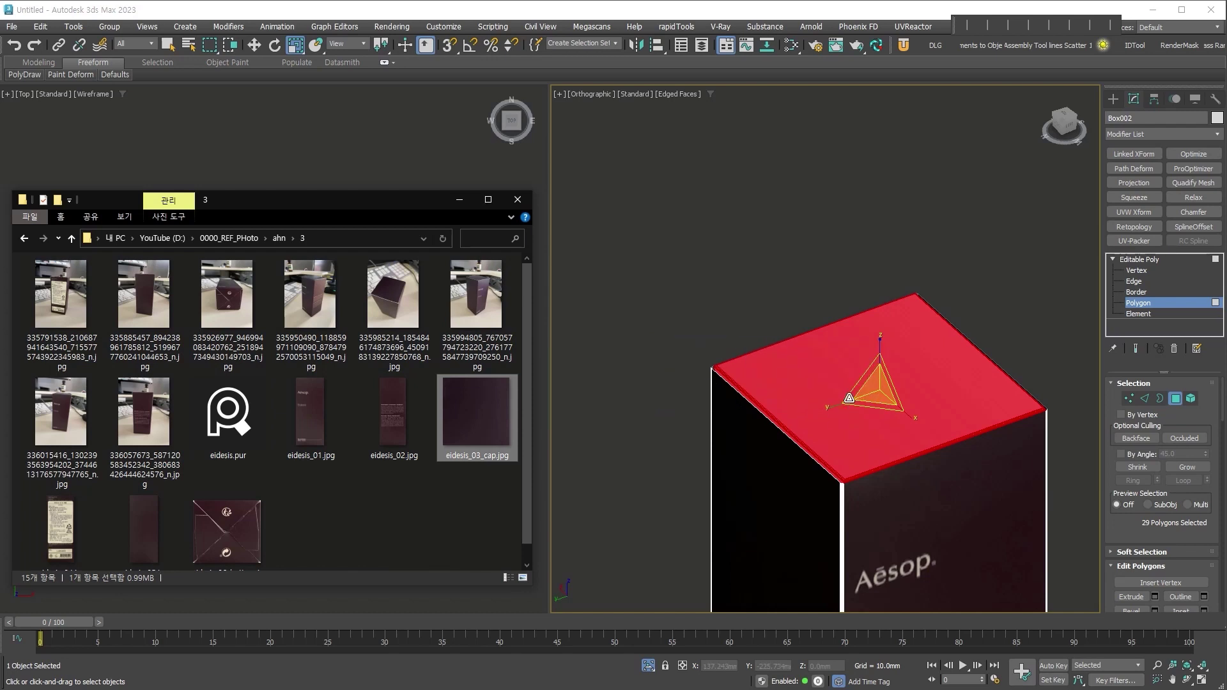
Add a planar UVW Map to the selected lid polygons and collapse the box back to Editable Poly.
click(1155, 303)
alt+middle_drag(955, 377, 975, 397)
middle_drag(967, 445, 888, 397)
key(4)
scroll(912, 438, up, 2)
scroll(887, 396, up, 2)
key(shift+u)
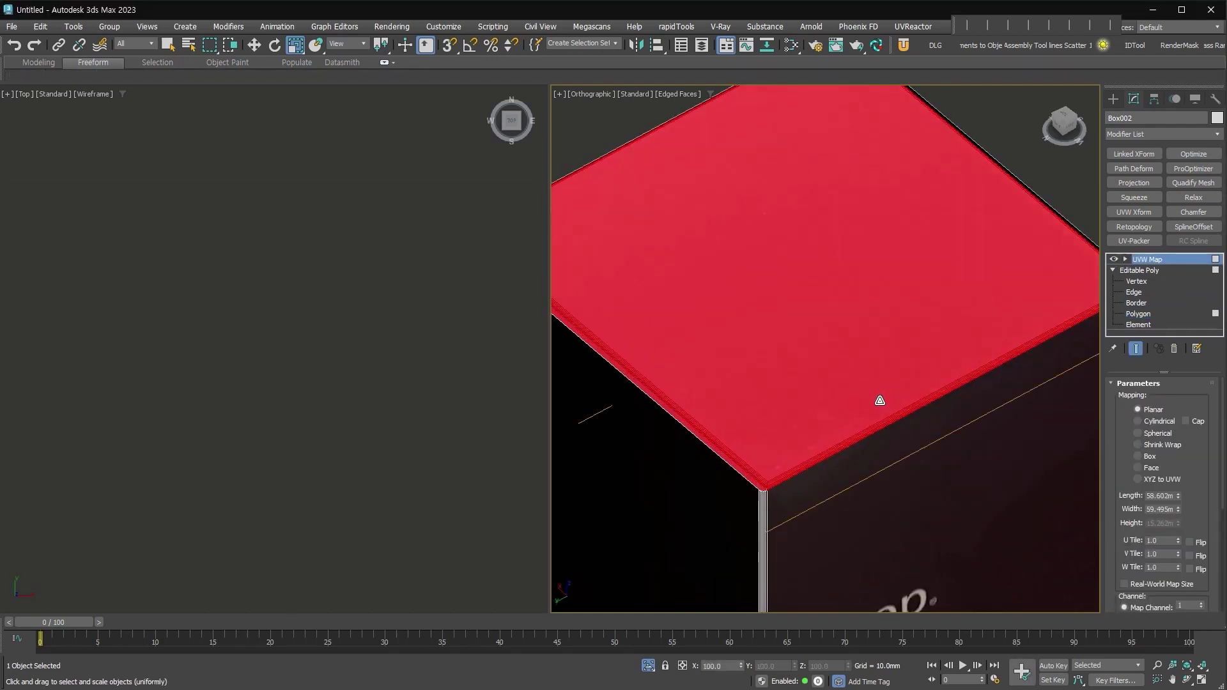
scroll(880, 401, down, 3)
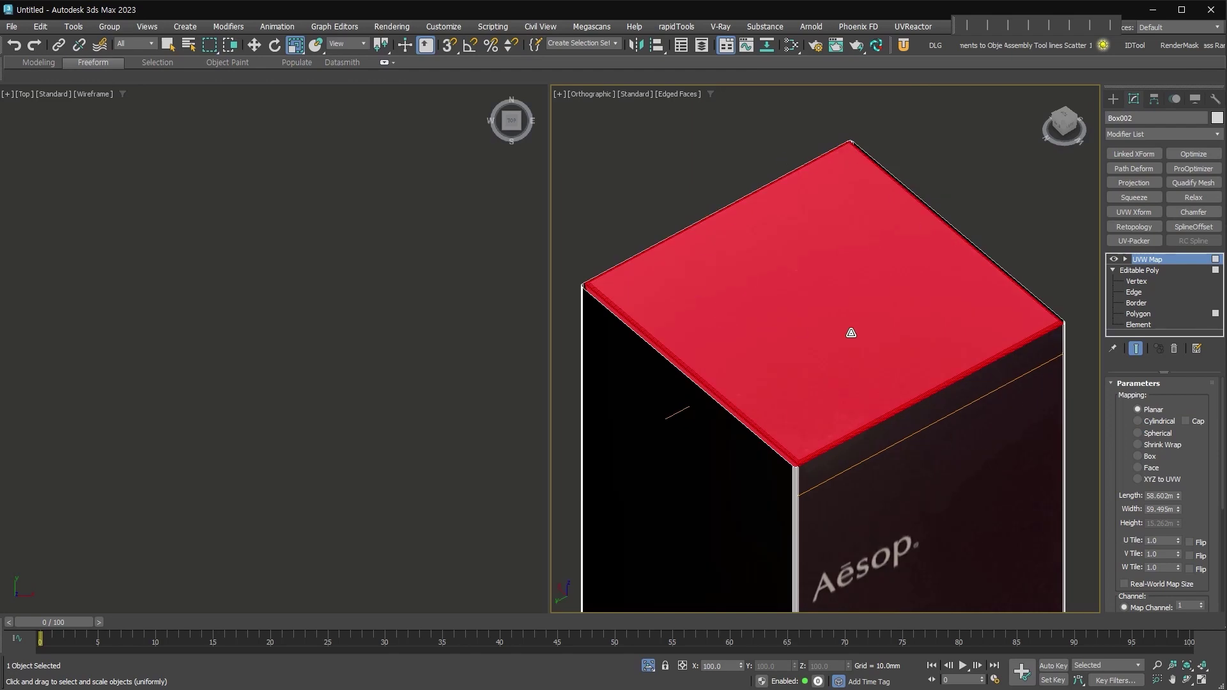
key(ctrl+e)
alt+middle_drag(989, 403, 956, 409)
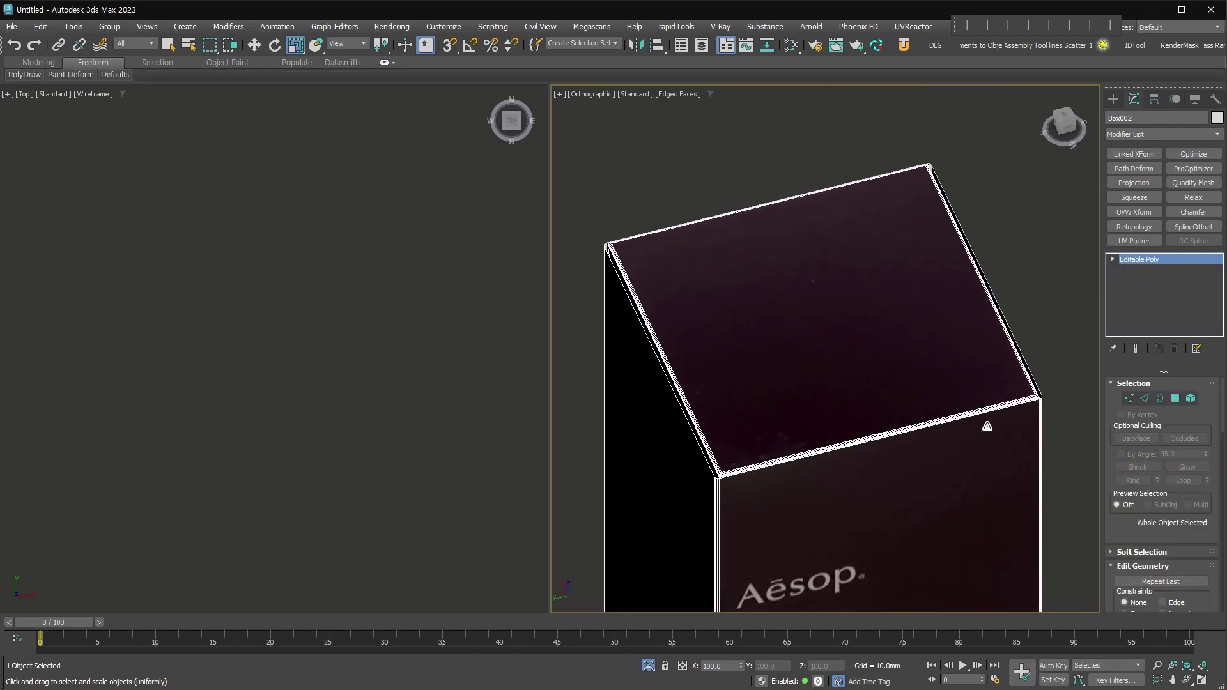
Select the open border at the underside of the box and cap it.
alt+middle_drag(679, 466, 871, 430)
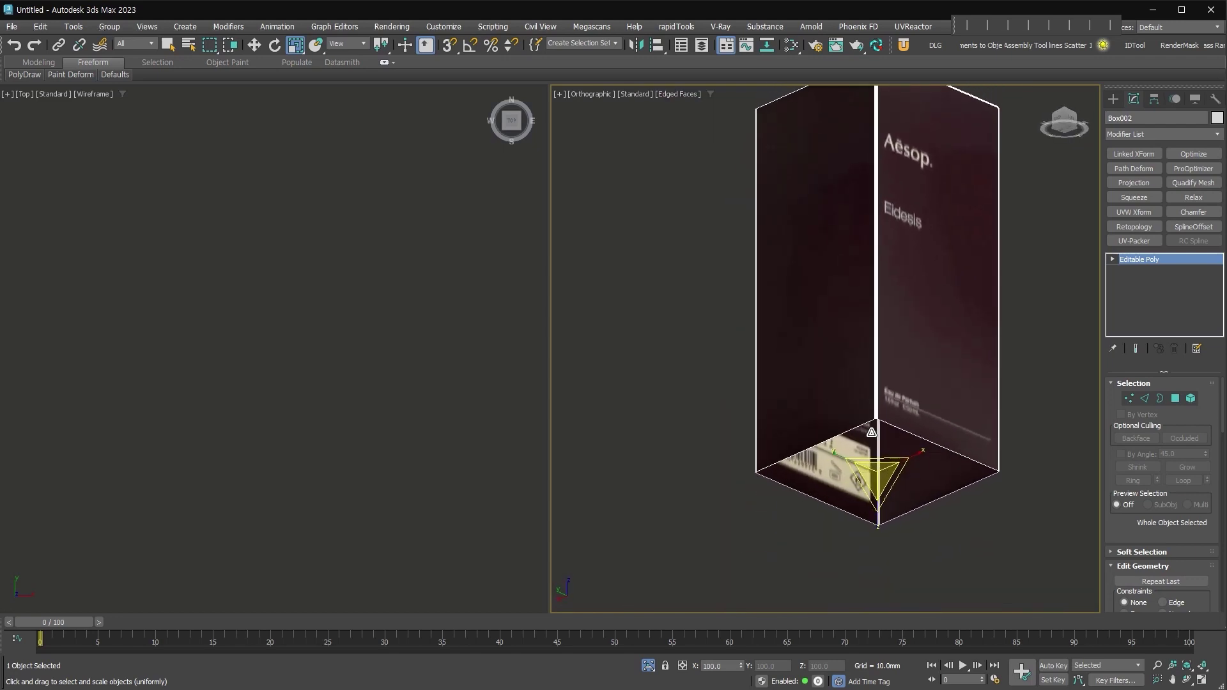
scroll(871, 430, up, 3)
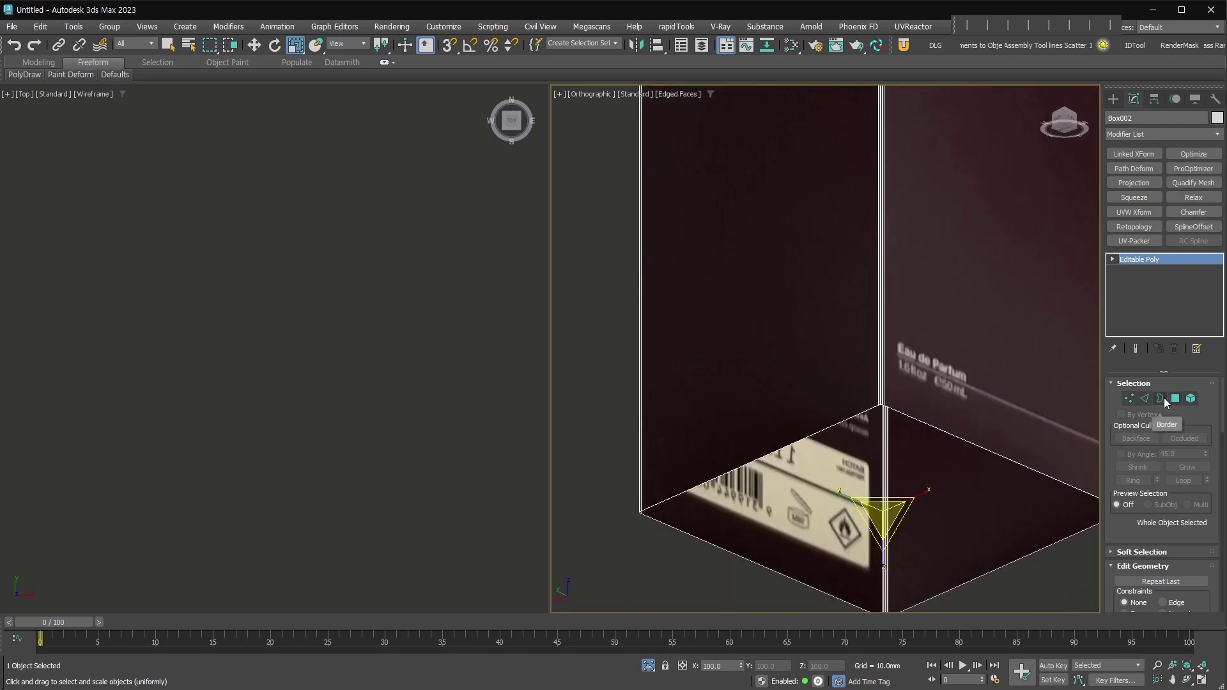
click(1162, 398)
click(949, 453)
click(1185, 596)
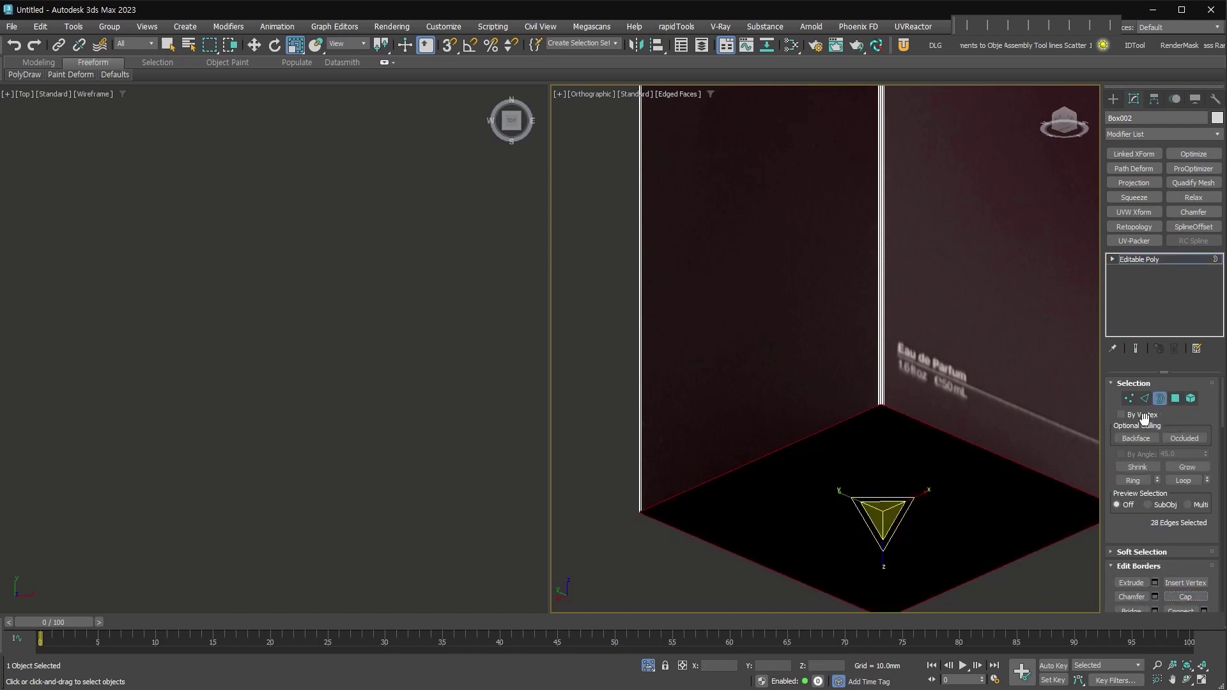
Chamfer the bottom border edges by 0.886 mm with 3 segments.
click(1144, 399)
right_click(899, 394)
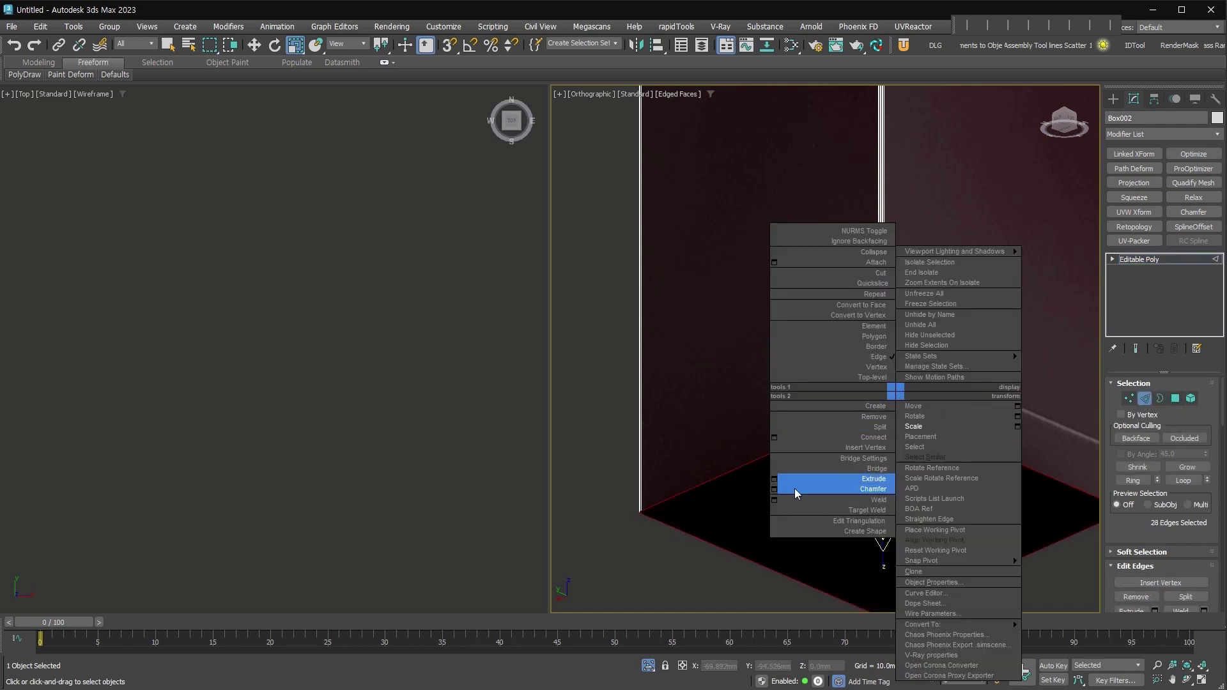
click(776, 489)
click(850, 453)
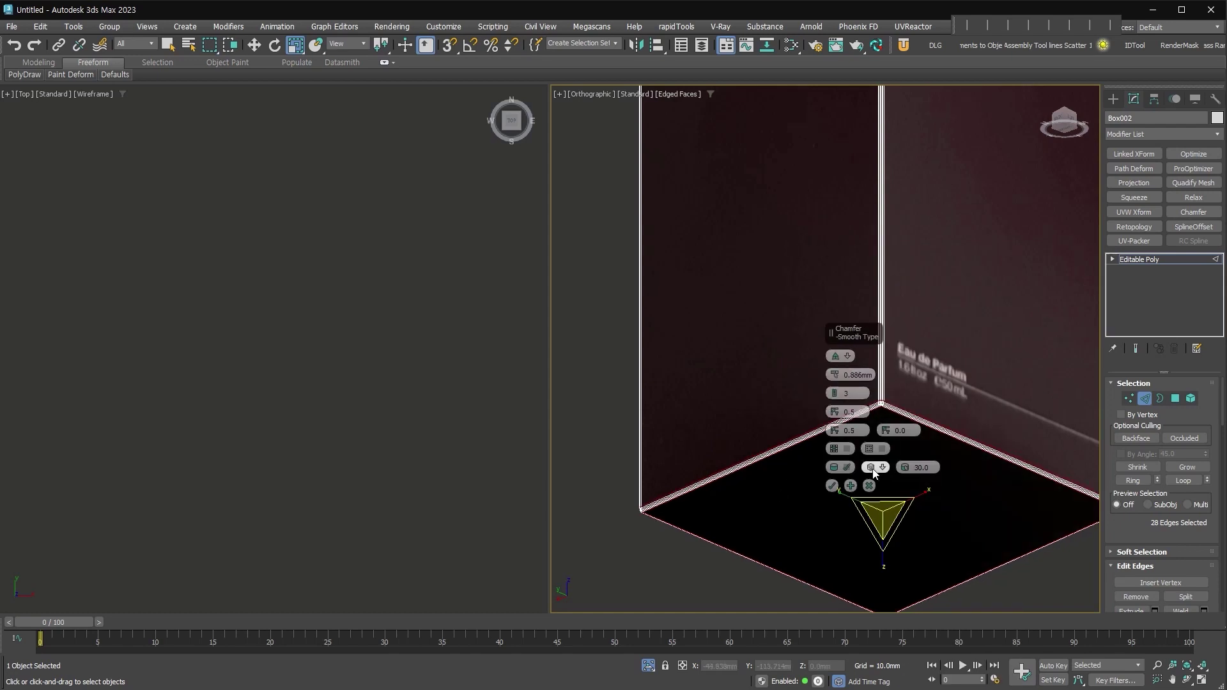
click(832, 488)
Select all polygons of the box's bottom face together with its chamfered rim.
click(1174, 399)
alt+middle_drag(978, 515, 899, 486)
drag(612, 433, 1133, 584)
alt+middle_drag(968, 524, 1009, 447)
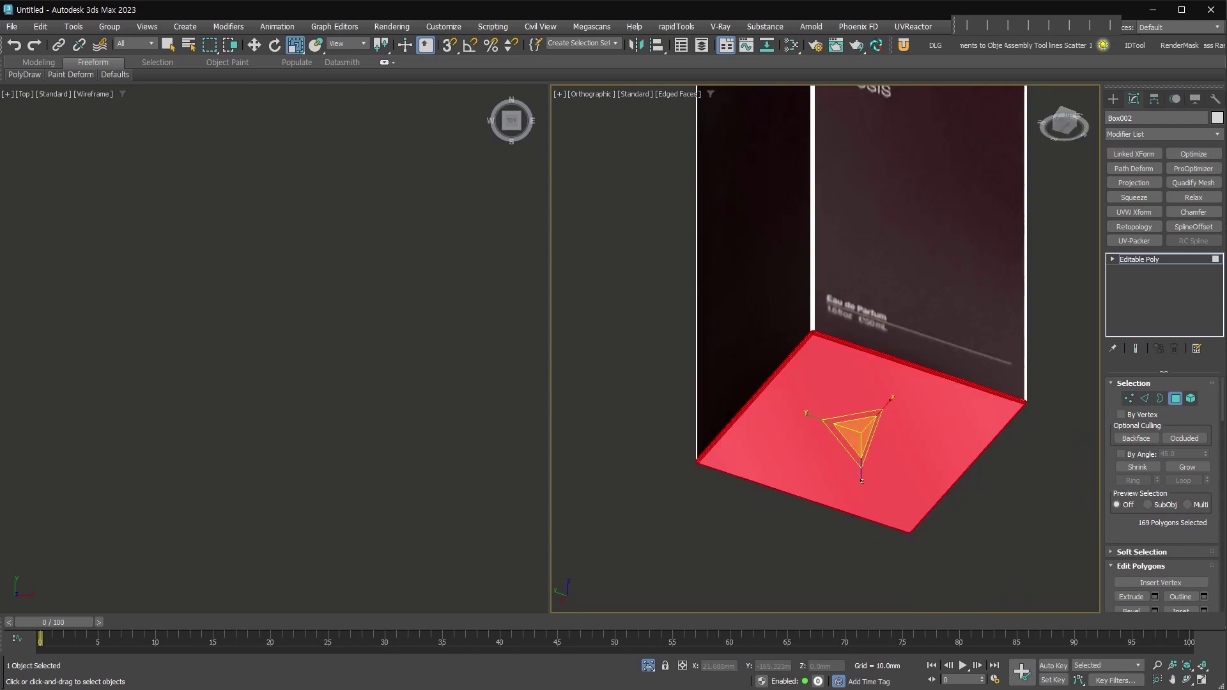
Apply the folded-bottom photo to the selected polygons with a 60 × 60 mm planar UVW Map, and collapse to Editable Poly.
key(alt+Tab)
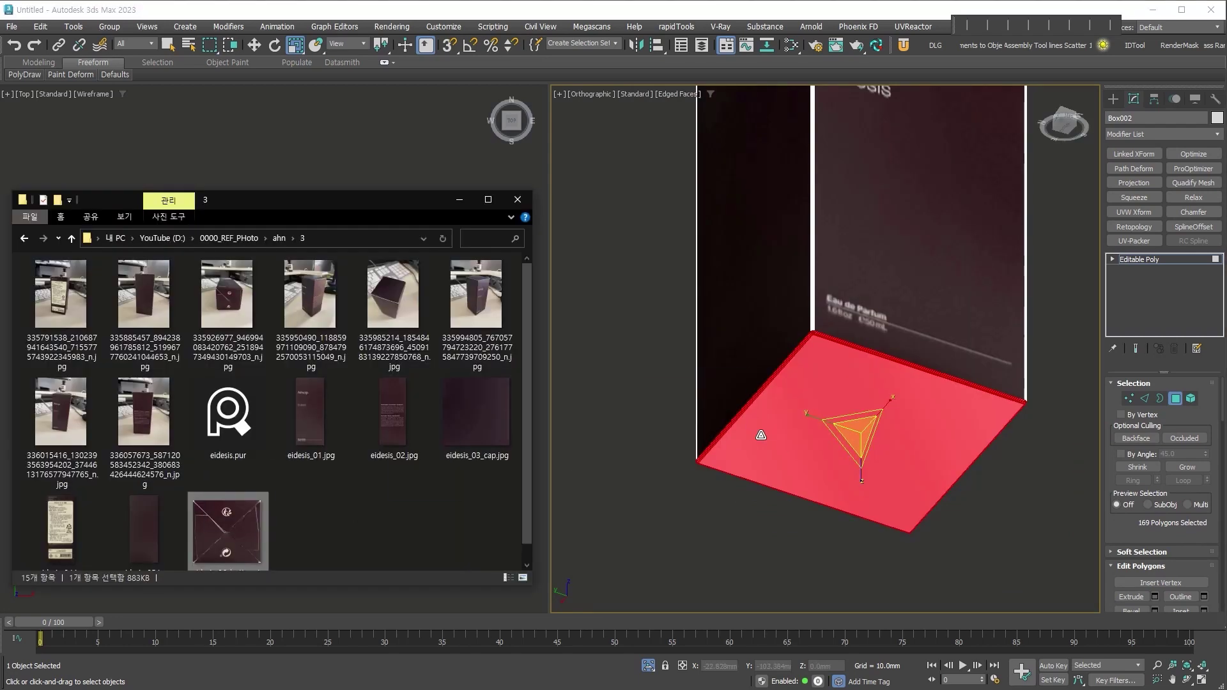
middle_drag(995, 365, 995, 365)
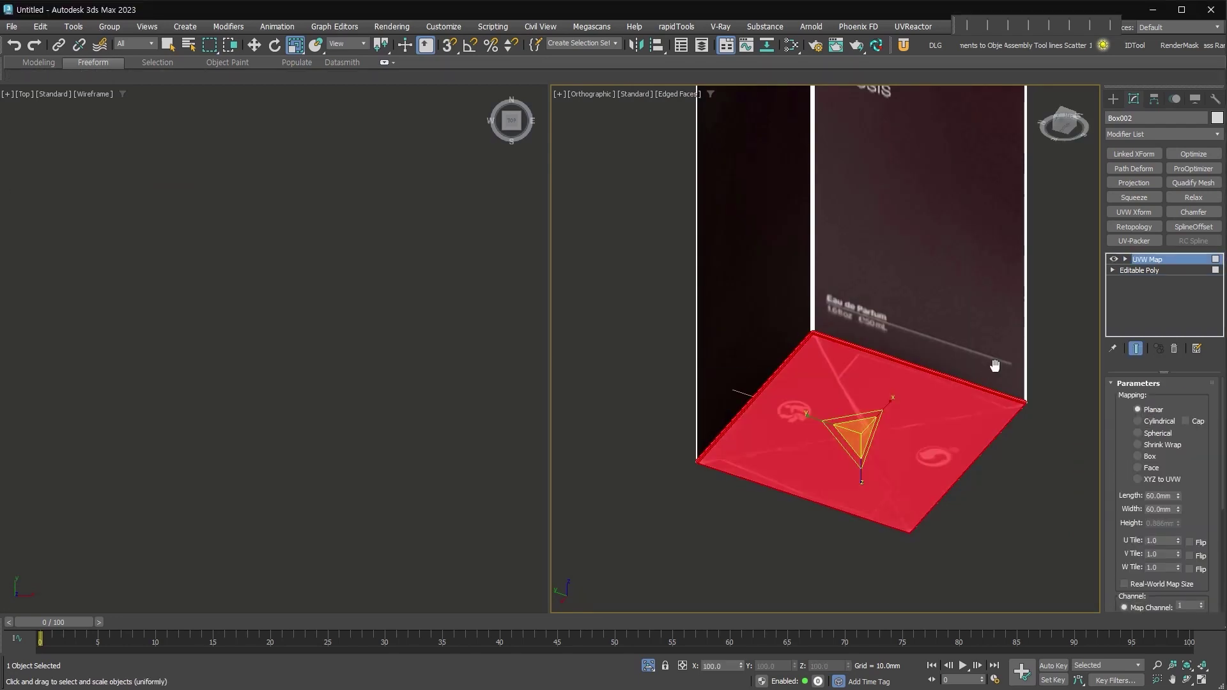
click(1128, 260)
alt+middle_drag(1017, 483, 965, 449)
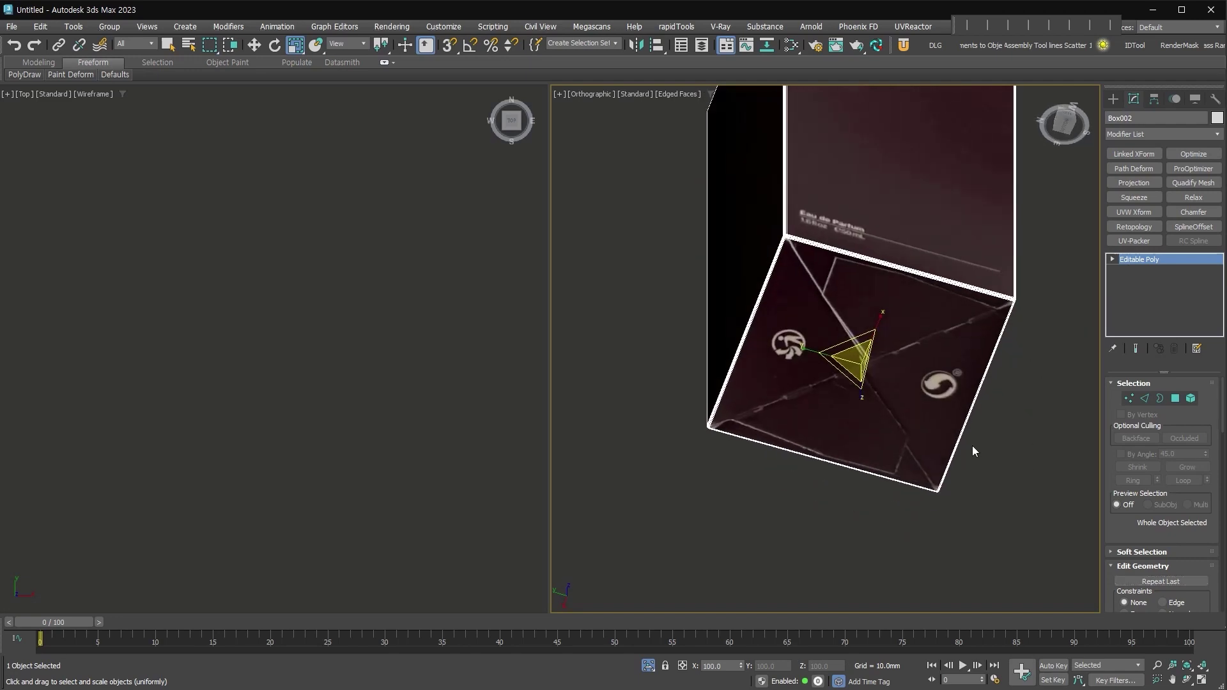
Hide the edged faces, frame the whole box, and examine its textured sides and the lid corner.
click(990, 504)
key(F4)
mouse_move(918, 256)
middle_down()
mouse_move(907, 352)
mouse_move(920, 384)
middle_up()
scroll(920, 384, down, 2)
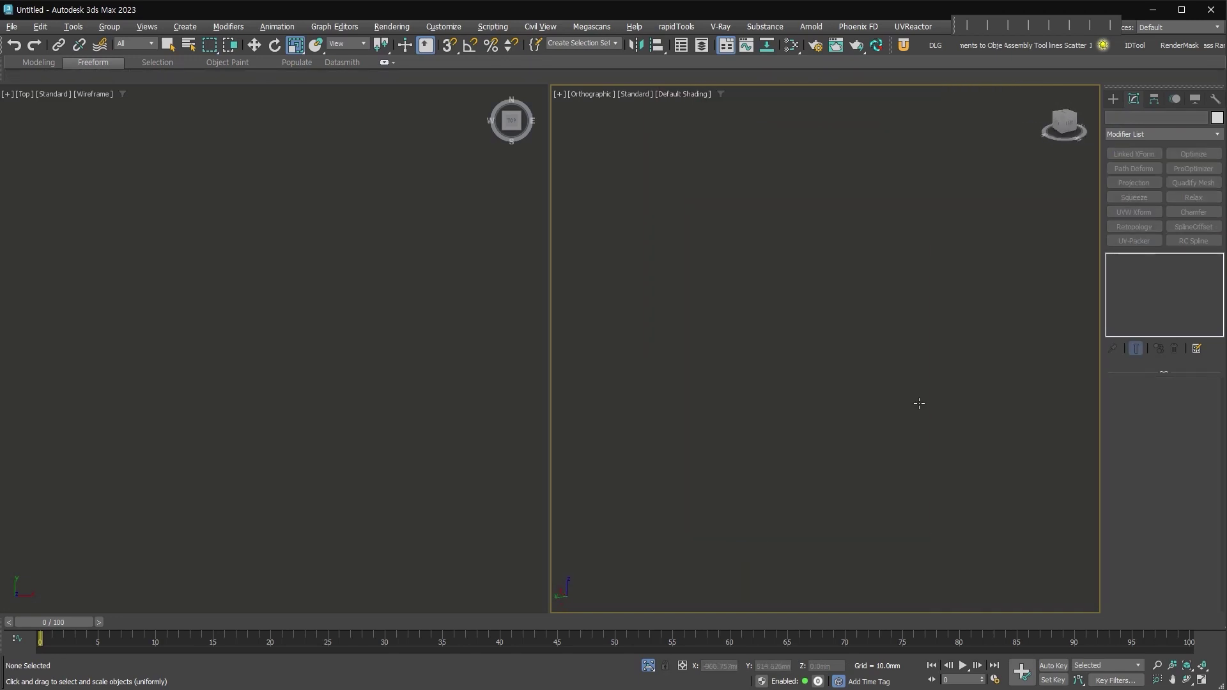
key(z)
click(886, 274)
alt+middle_drag(850, 252, 899, 260)
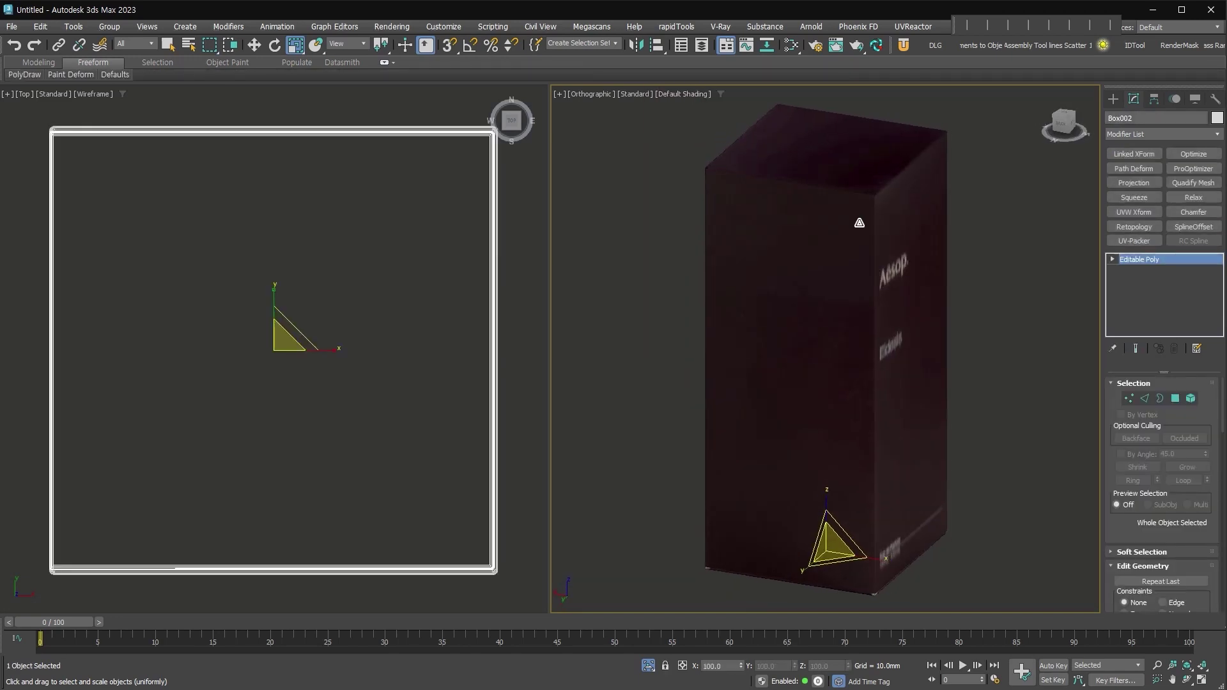
scroll(901, 263, up, 6)
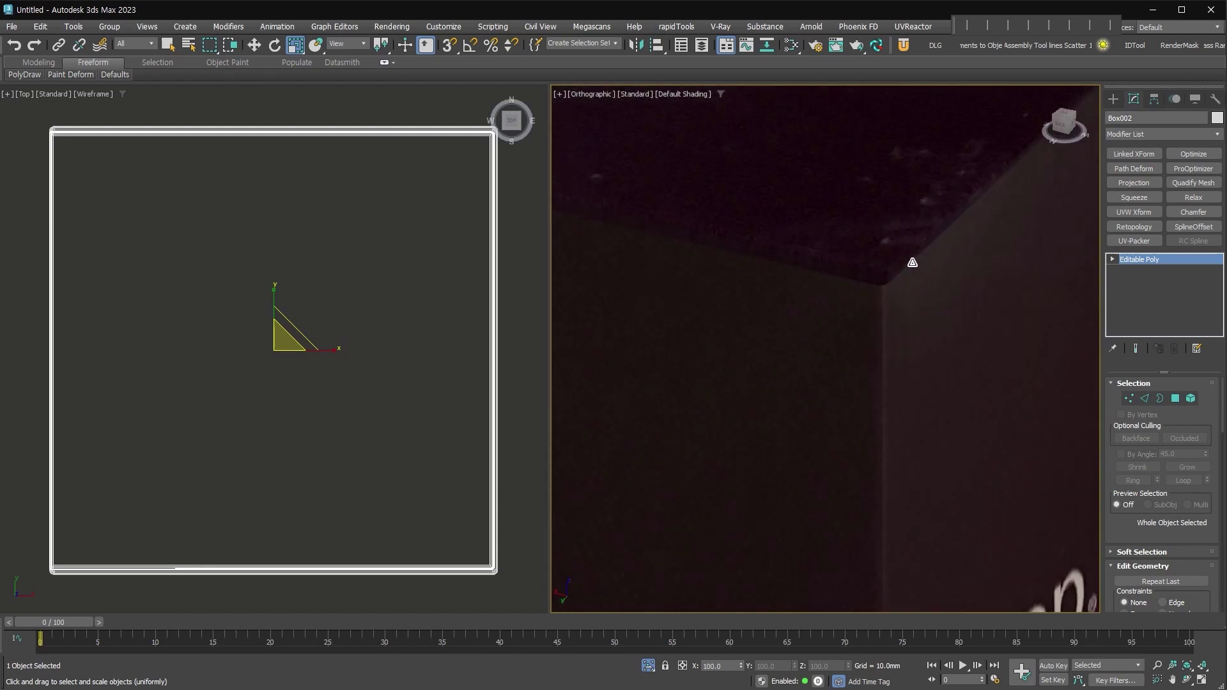
Show edged faces and add a Shell modifier with an inner amount of 0.31 mm and an outer amount of 0 mm.
key(F4)
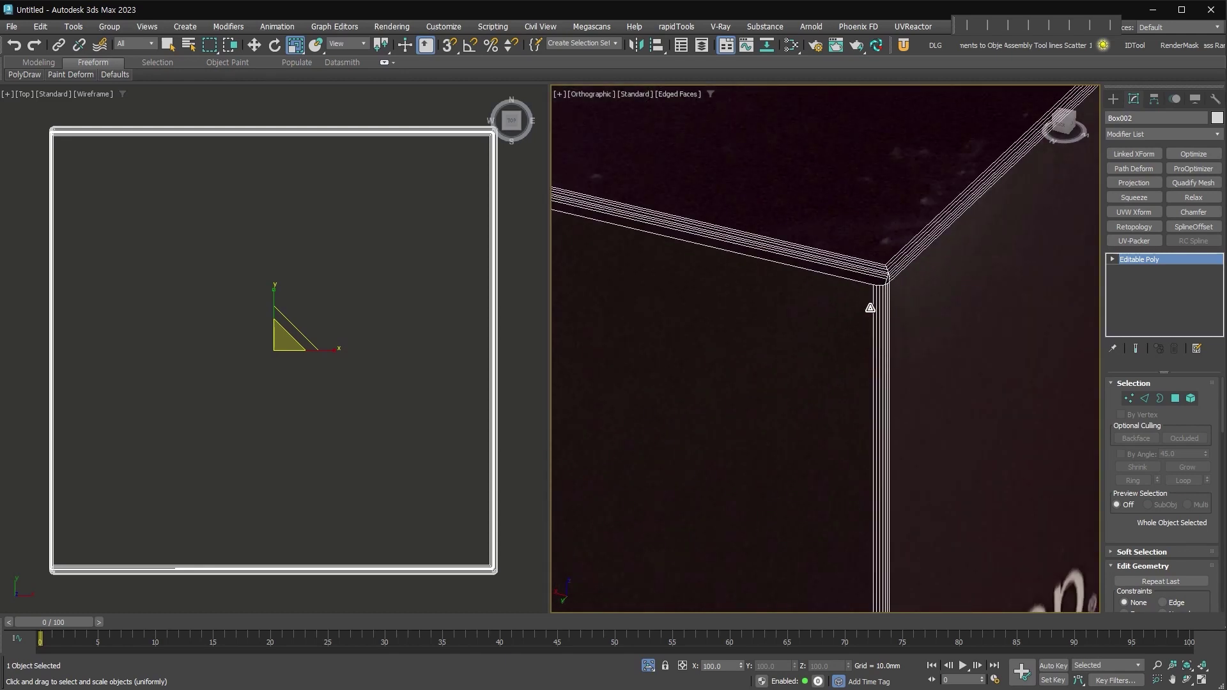
key(shift+s)
right_click(1204, 416)
drag(1204, 403, 1215, 379)
Check the shell thickness at the lid corner and enable Select Edges for the Shell modifier.
alt+middle_drag(841, 283, 881, 419)
scroll(991, 405, down, 6)
scroll(873, 423, up, 7)
scroll(774, 426, up, 2)
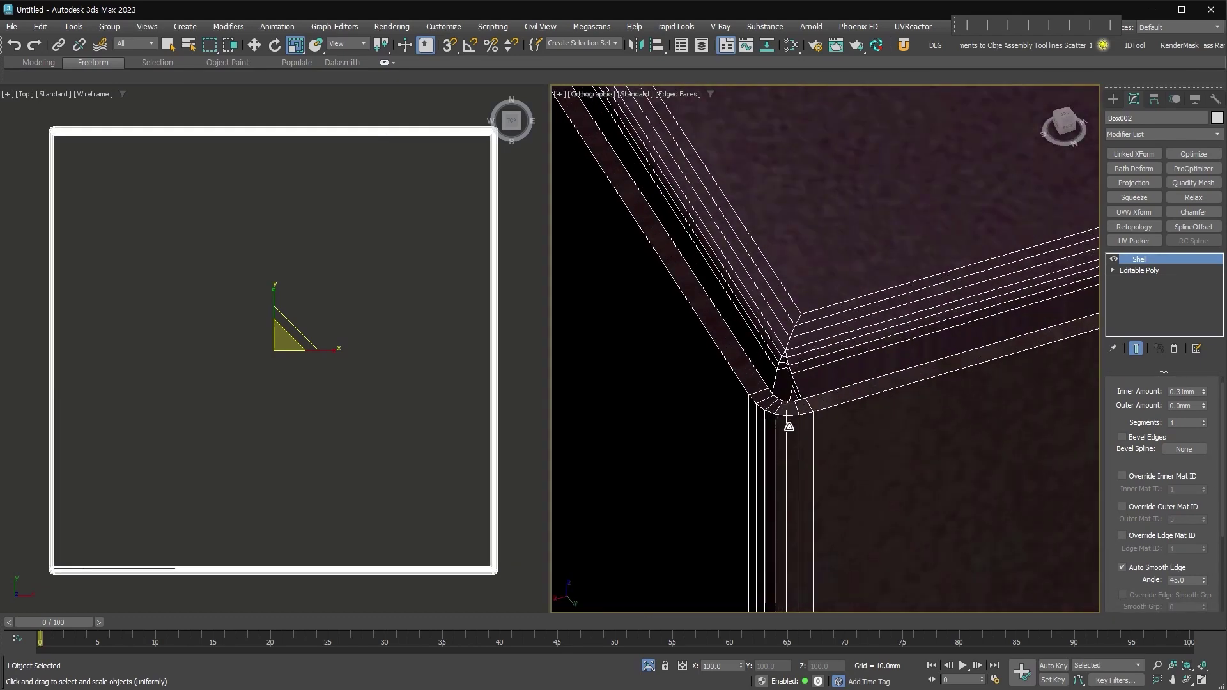
scroll(1121, 567, down, 3)
click(1123, 560)
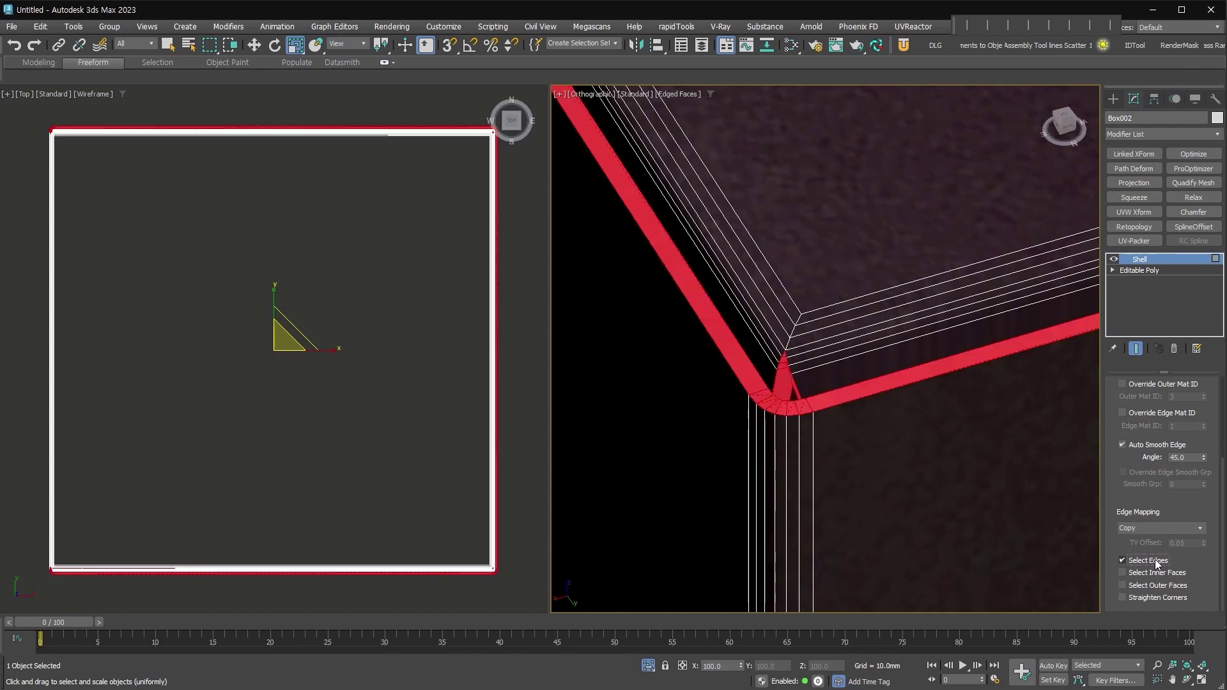
Enable Select Inner Faces on the Shell modifier, collapse the box to Editable Poly, and enter polygon level with the inner and edge faces selected.
click(1161, 572)
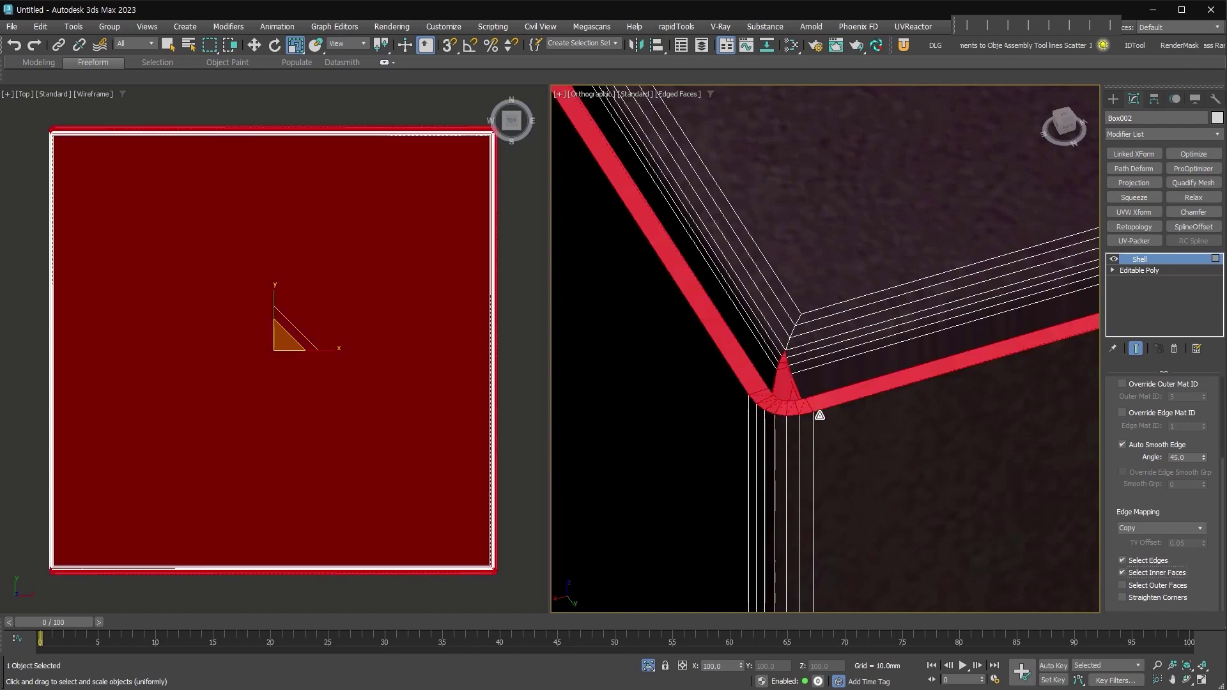
key(z)
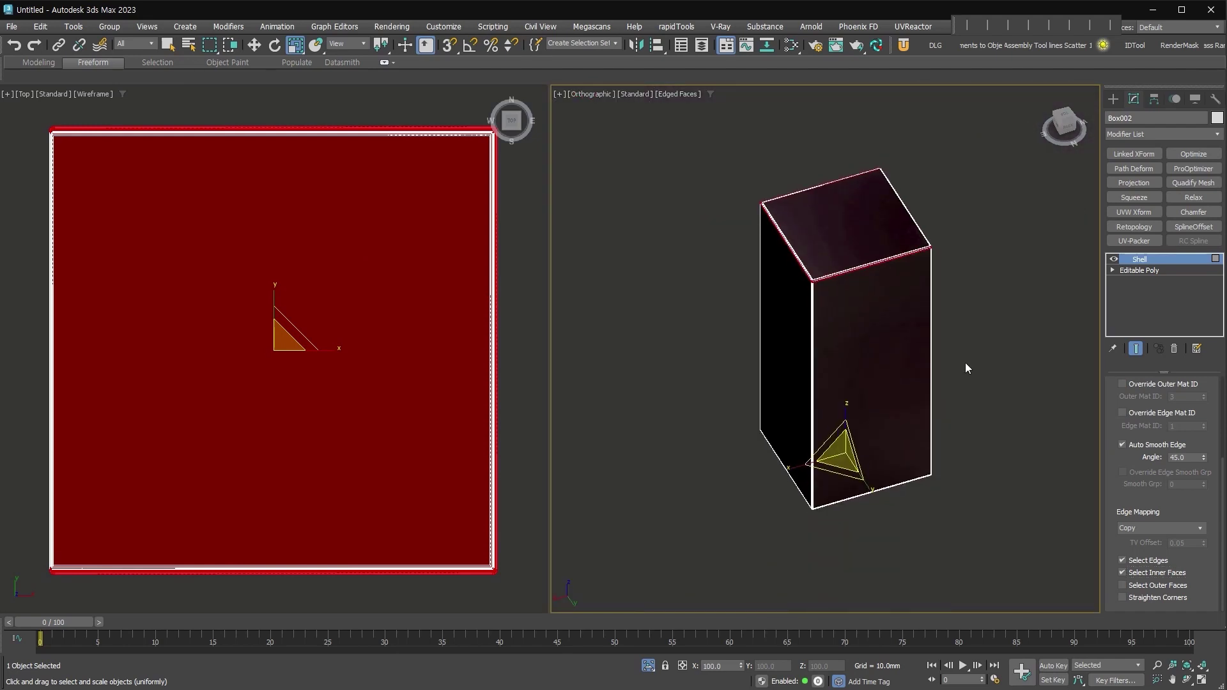
key(ctrl+shift+e)
click(1175, 398)
alt+middle_drag(962, 297, 889, 300)
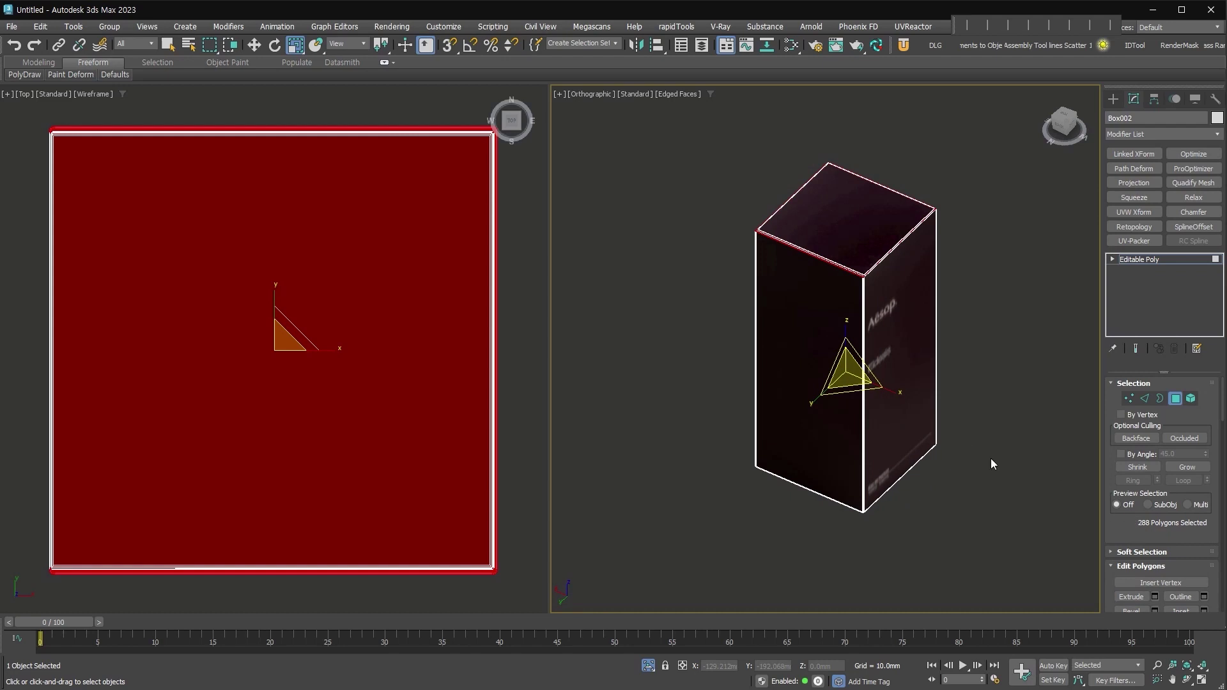
Detach the selected inner and edge polygons as a separate object named "in", leave polygon level, and select the detached object.
key(alt+d)
key(BackSpace)
text(in)
key(Return)
click(1174, 398)
scroll(765, 236, up, 8)
click(756, 209)
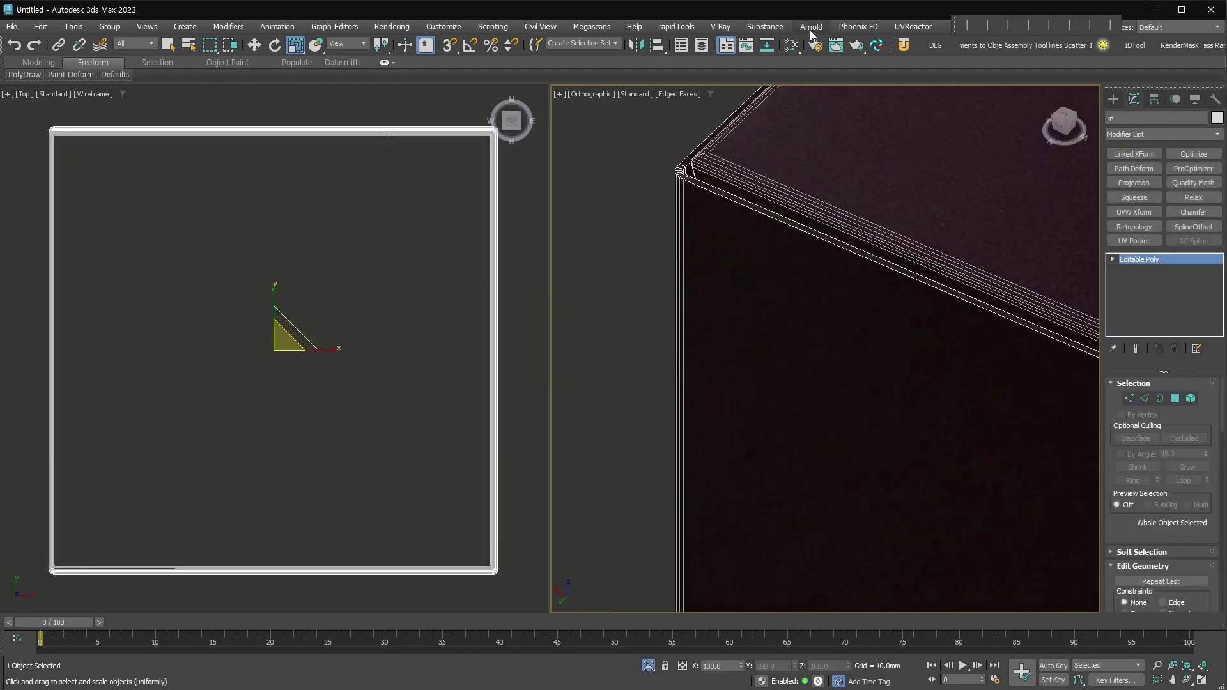
Create a new VRayMtl in the Slate Material Editor, assign it to the "in" object, and deselect everything.
click(791, 45)
middle_drag(256, 185, 309, 400)
scroll(309, 400, down, 3)
drag(56, 346, 258, 291)
click(65, 128)
click(616, 99)
scroll(650, 333, down, 5)
key(ctrl+d)
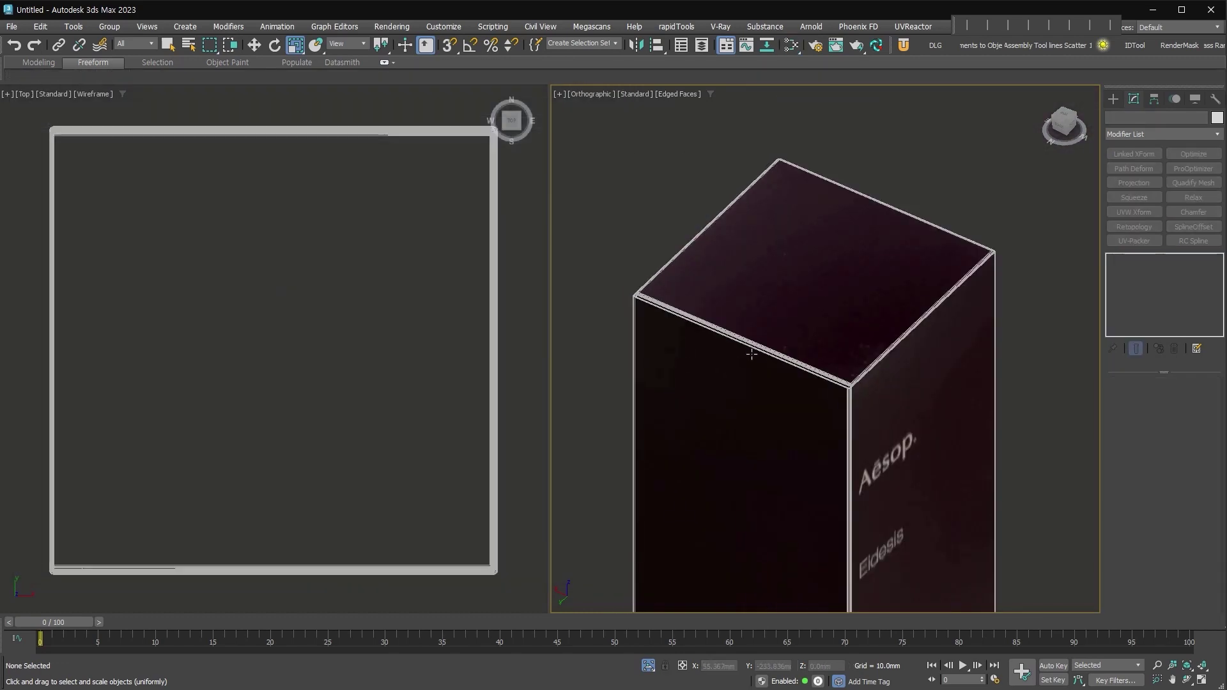
Examine the lid's light cardboard edges and corners in a shaded perspective view with edged faces hidden.
key(p)
scroll(858, 413, down, 2)
key(F3)
middle_drag(878, 414, 997, 415)
scroll(903, 405, down, 2)
key(F3)
key(F4)
middle_drag(945, 435, 553, 529)
scroll(691, 350, up, 2)
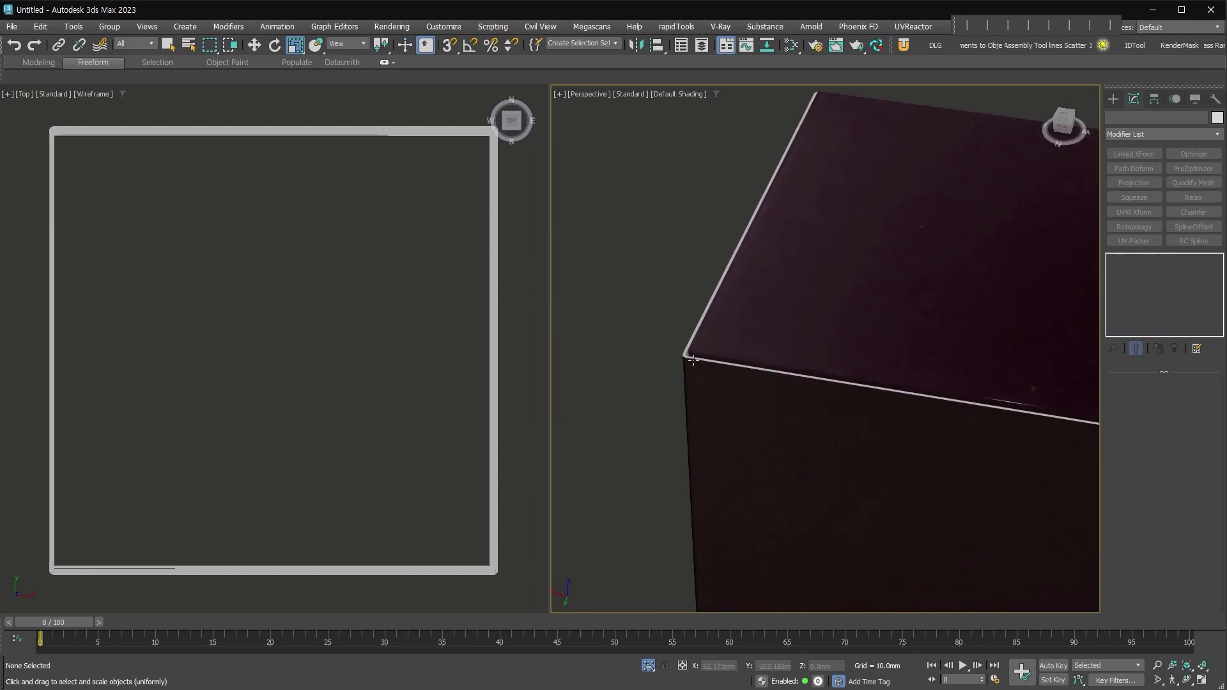
middle_drag(892, 433, 782, 425)
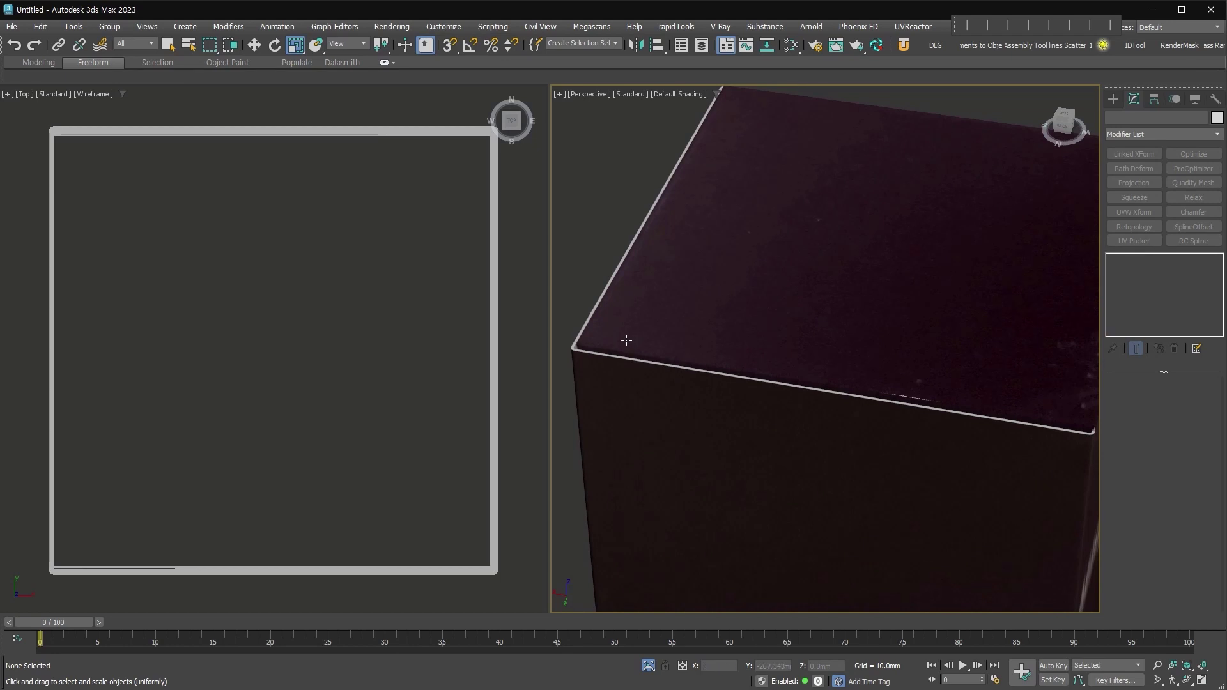
scroll(909, 443, down, 2)
middle_drag(909, 443, 891, 382)
key(shift+z)
alt+middle_drag(891, 382, 933, 427)
key(shift+z)
Select the outer box and use Connect Edges to add one segment across the middle of the lid.
click(955, 465)
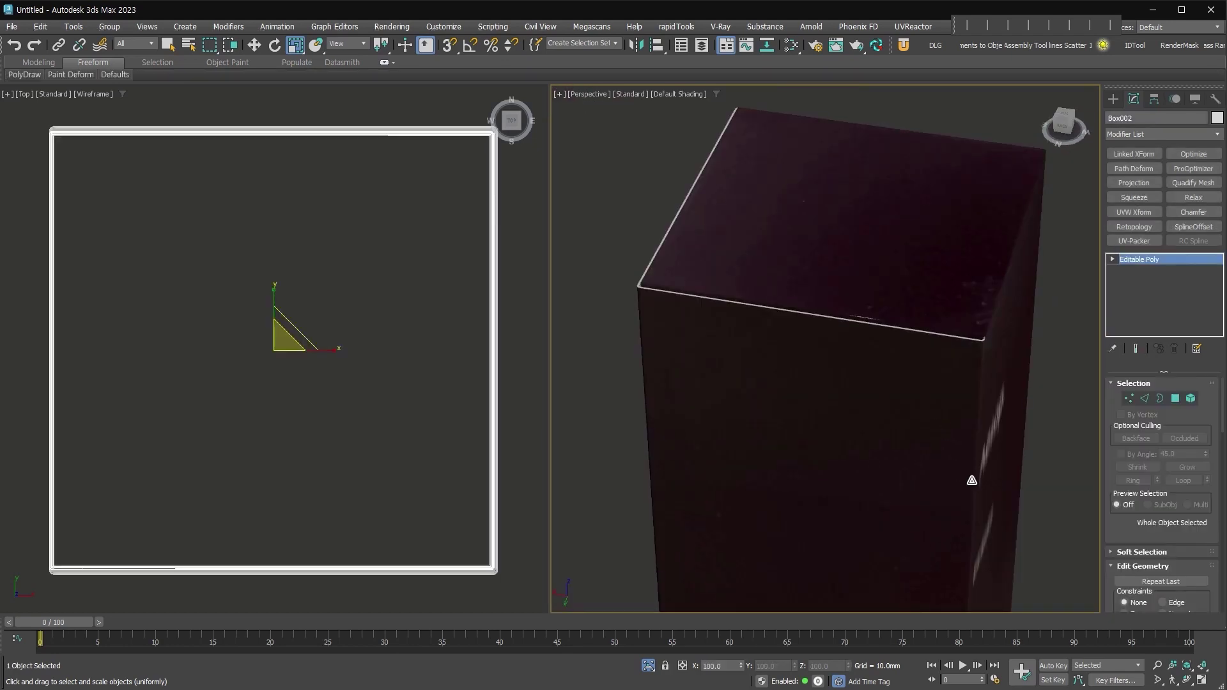
scroll(904, 493, down, 5)
alt+middle_drag(856, 384, 841, 411)
scroll(857, 224, up, 5)
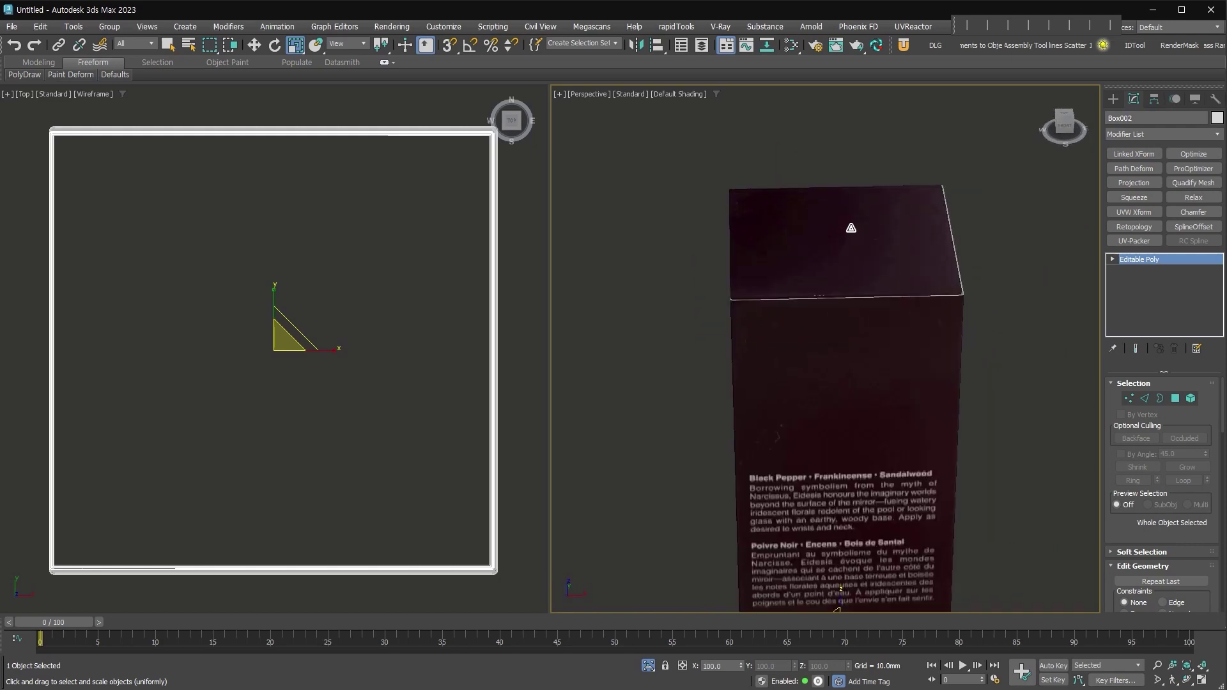
key(2)
double_click(853, 327)
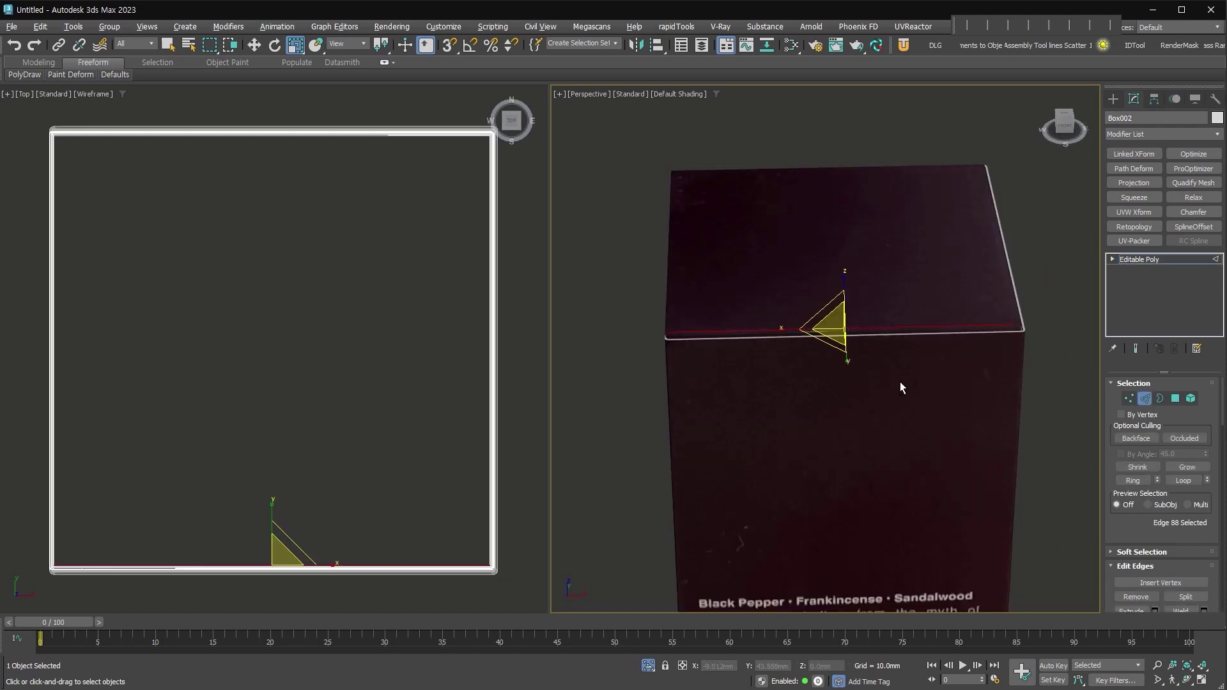
key(ctrl+shift+e)
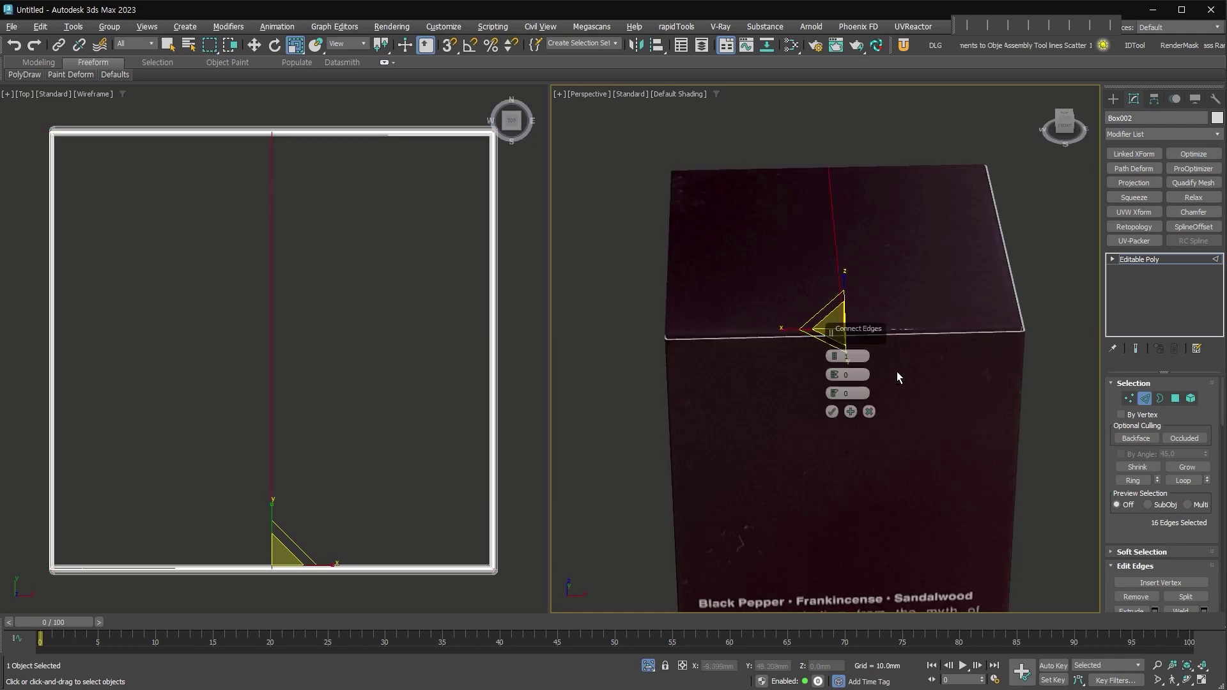
click(834, 410)
Raise the new middle edges of the lid slightly and chamfer them by 25.837 mm with 7 segments.
right_click(833, 217)
click(851, 232)
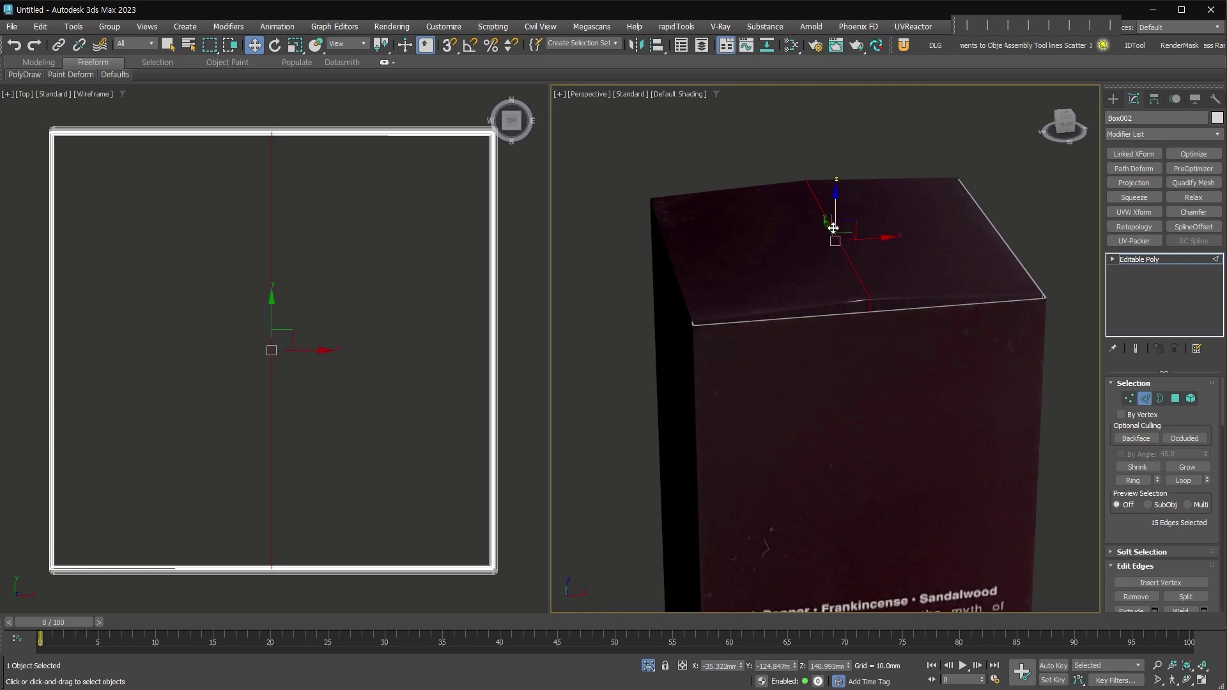
right_click(834, 221)
click(711, 320)
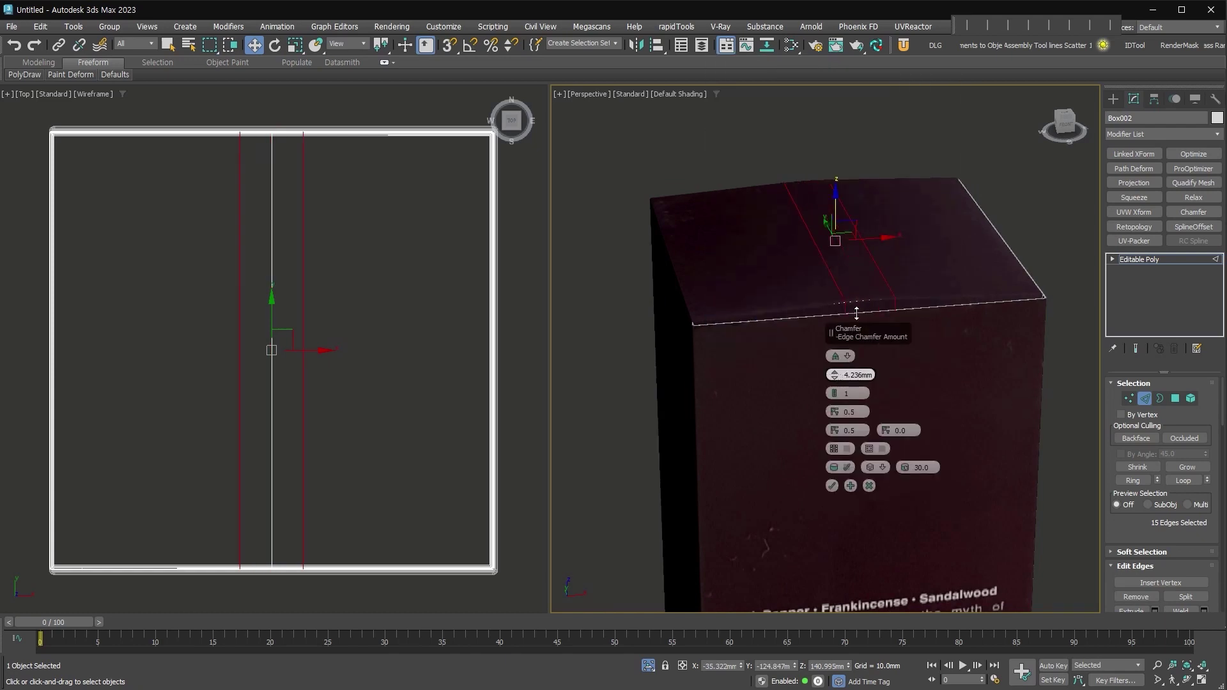
drag(837, 396, 836, 393)
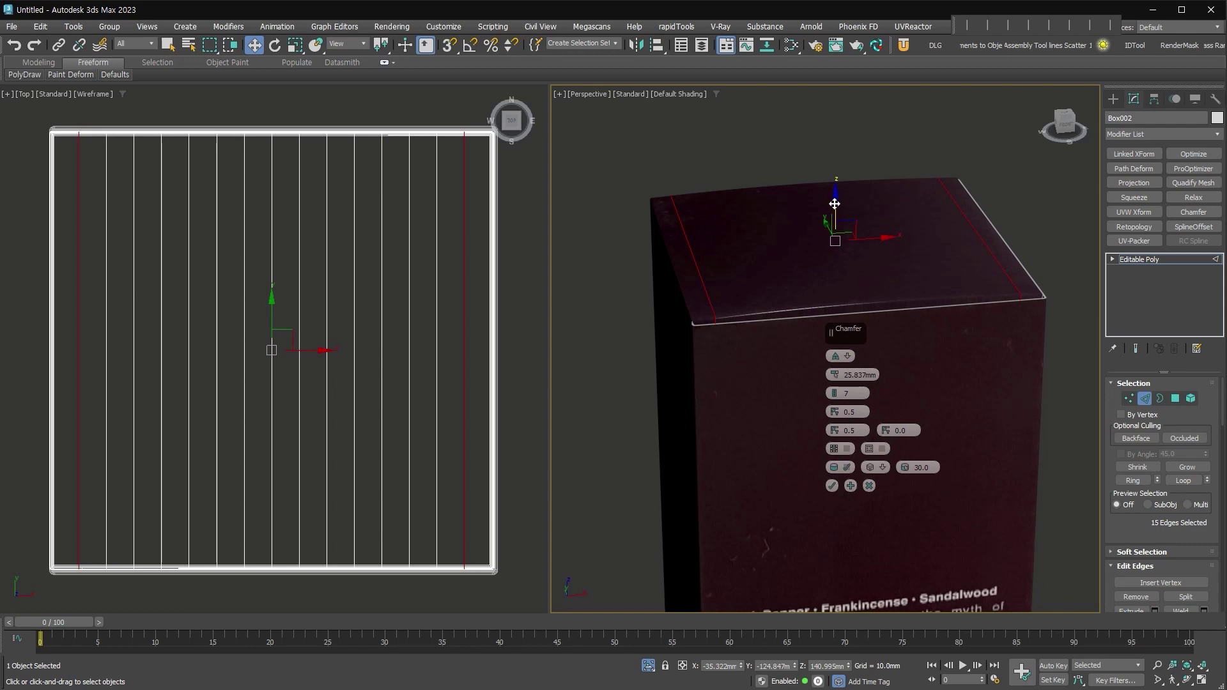
click(831, 486)
Leave edge level and examine the gently bulged lid and textured sides of the whole box.
key(2)
key(F4)
key(F4)
mouse_move(926, 438)
alt+middle_down()
mouse_move(879, 362)
mouse_move(899, 356)
mouse_move(814, 369)
mouse_move(1065, 380)
mouse_move(1020, 409)
alt+middle_up()
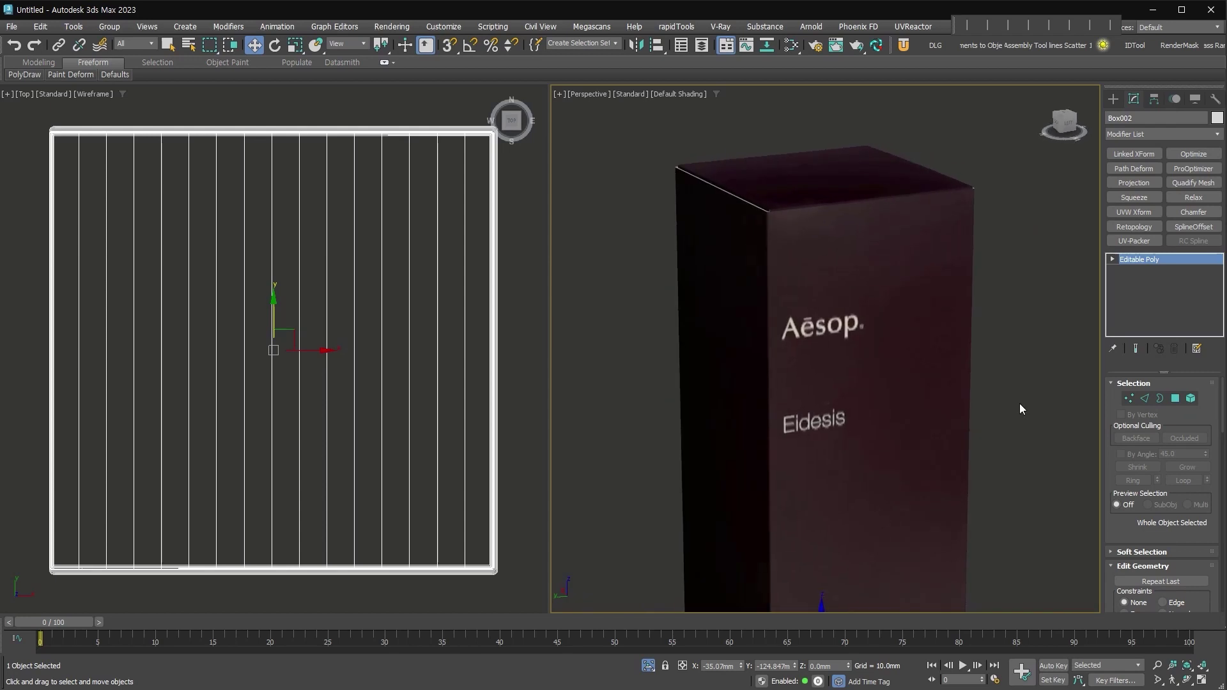
scroll(1018, 403, down, 4)
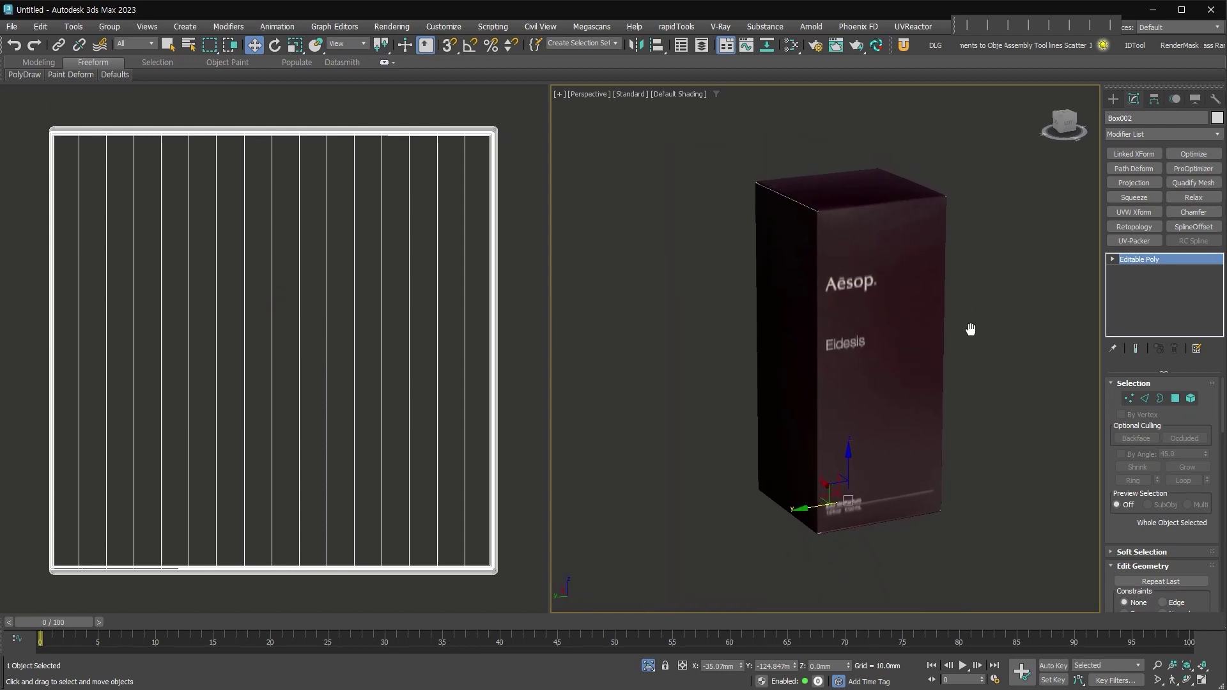
middle_drag(1004, 426, 980, 427)
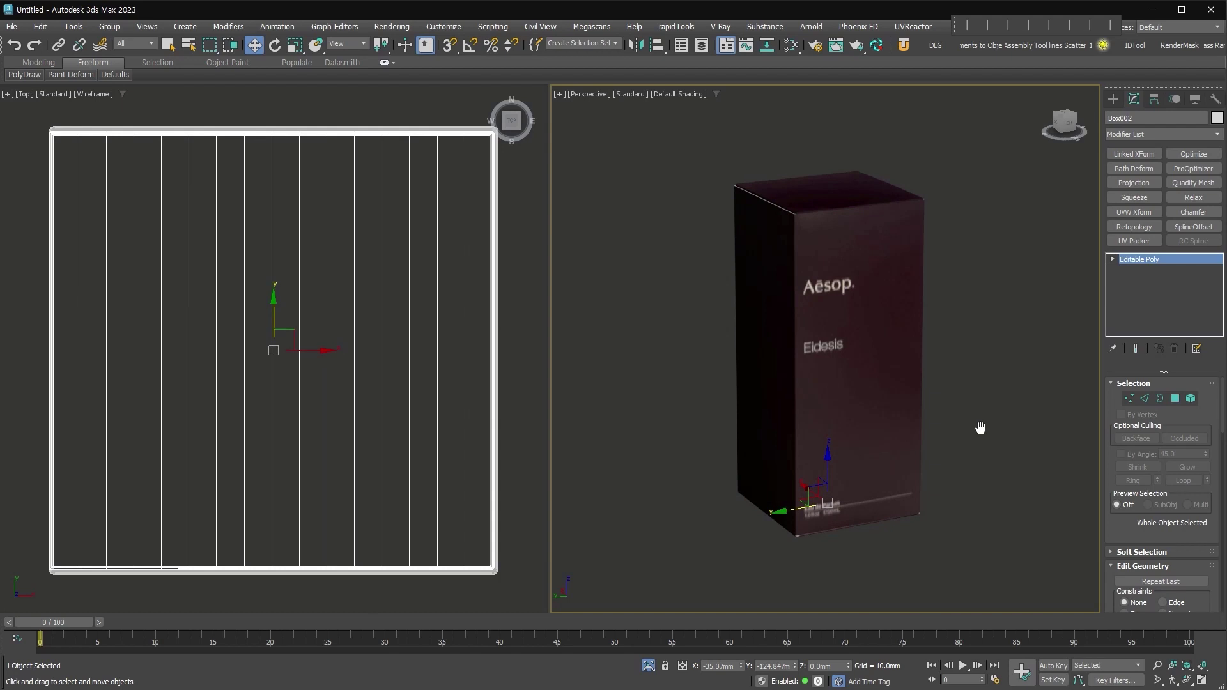
click(1113, 99)
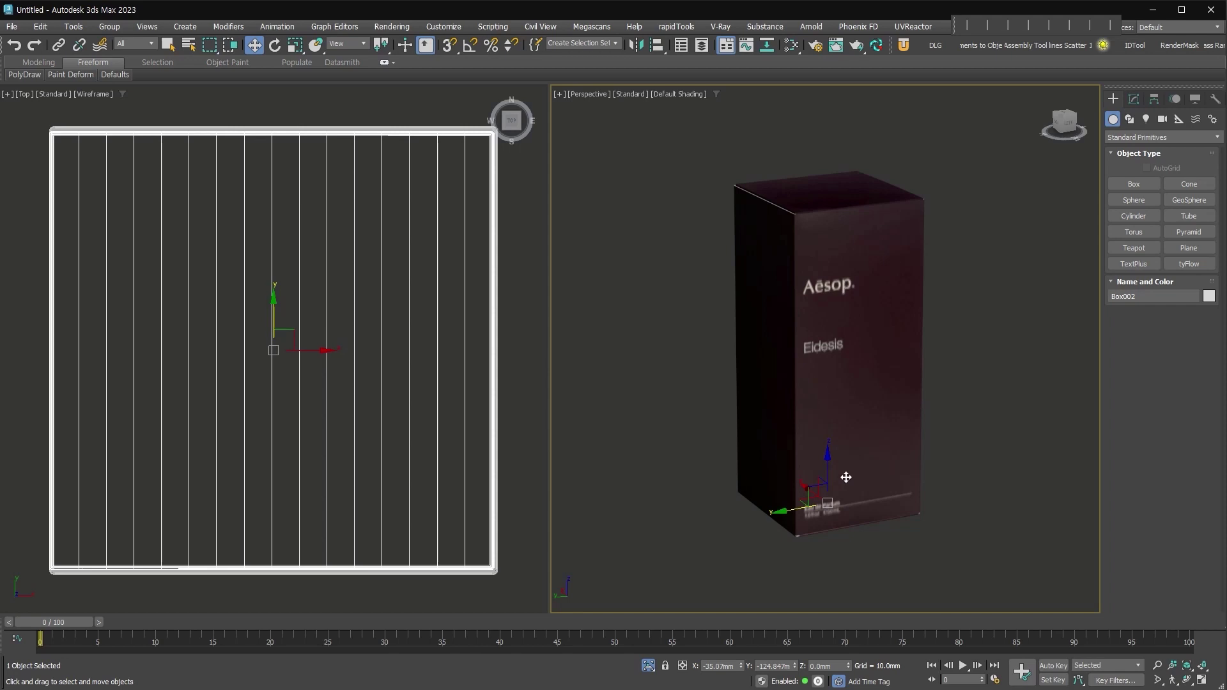
scroll(846, 477, up, 3)
middle_drag(899, 376, 897, 407)
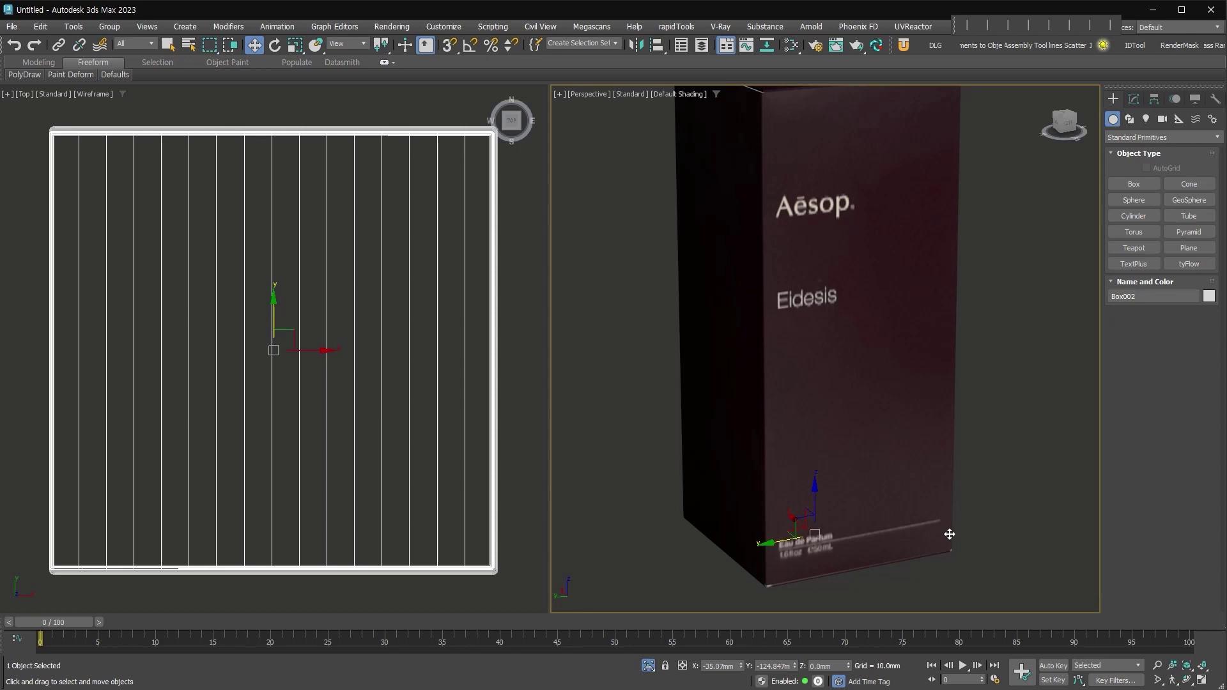
scroll(860, 417, down, 2)
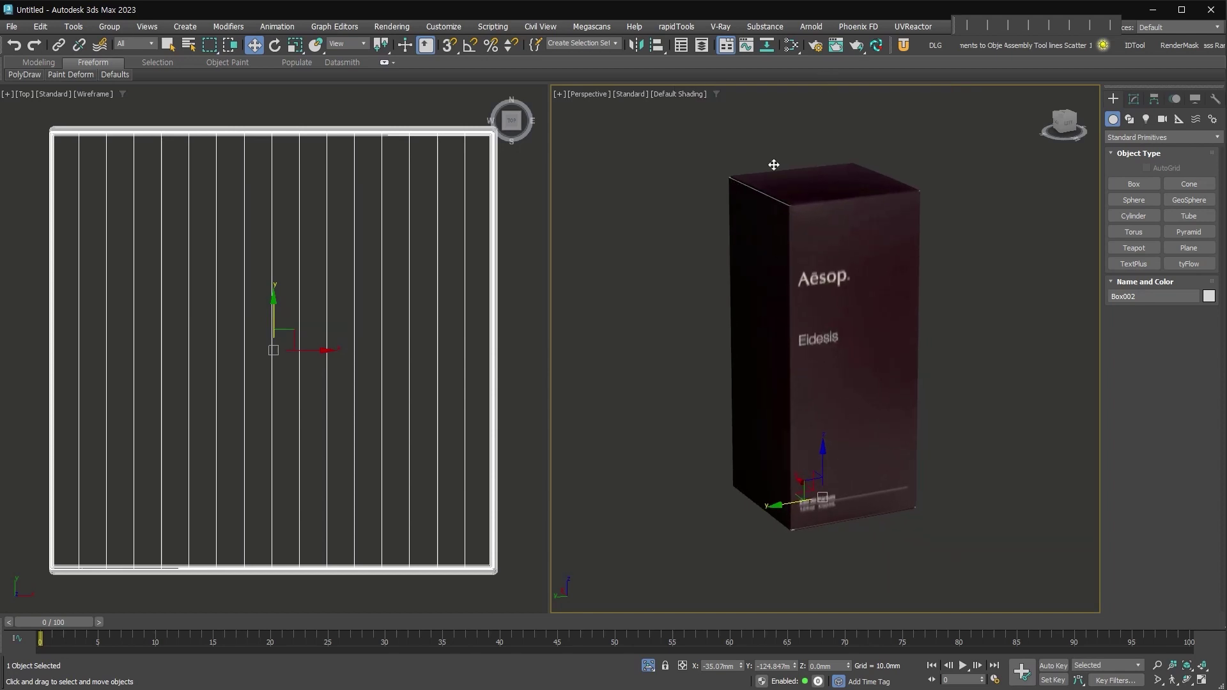
Pick the box's Multi/Sub-Object material into the Slate Material Editor and inspect its Physical Material nodes.
click(785, 49)
key(q)
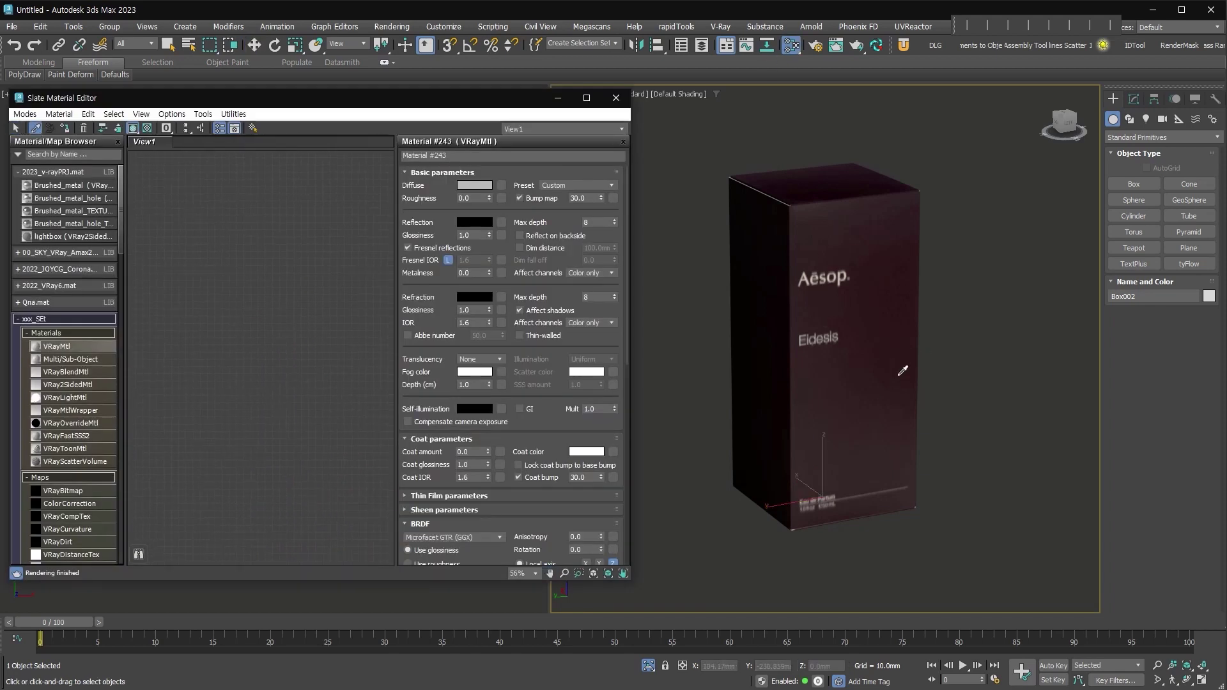
click(903, 371)
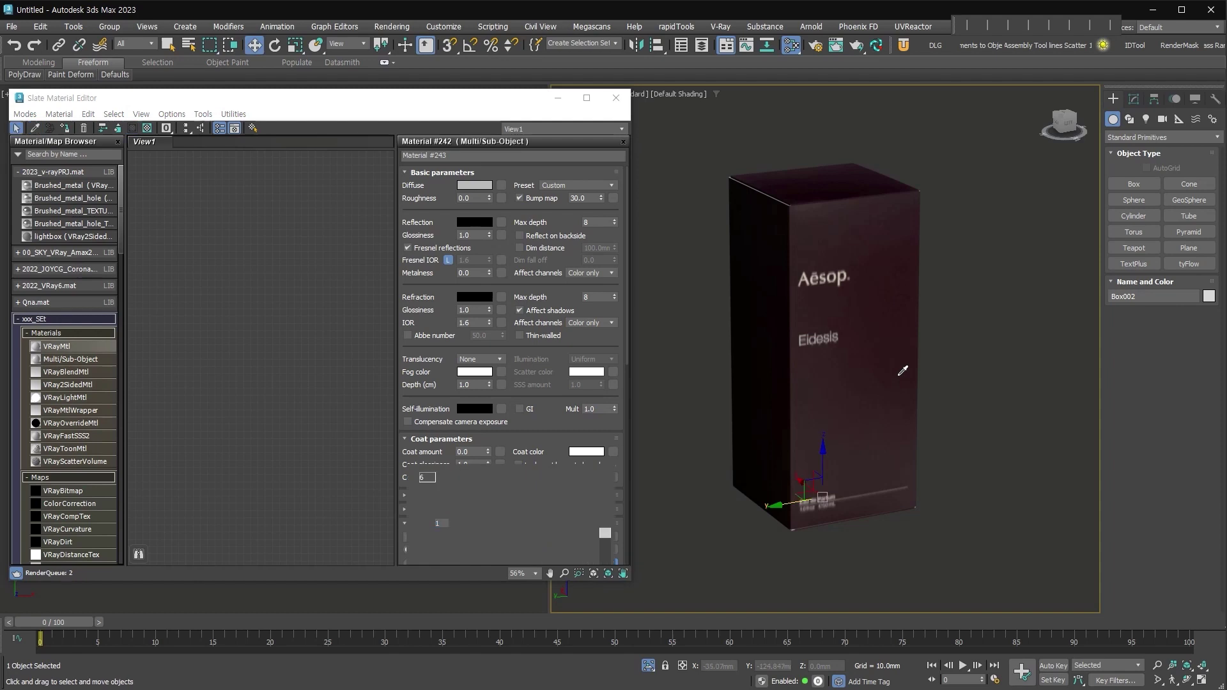
scroll(286, 358, up, 3)
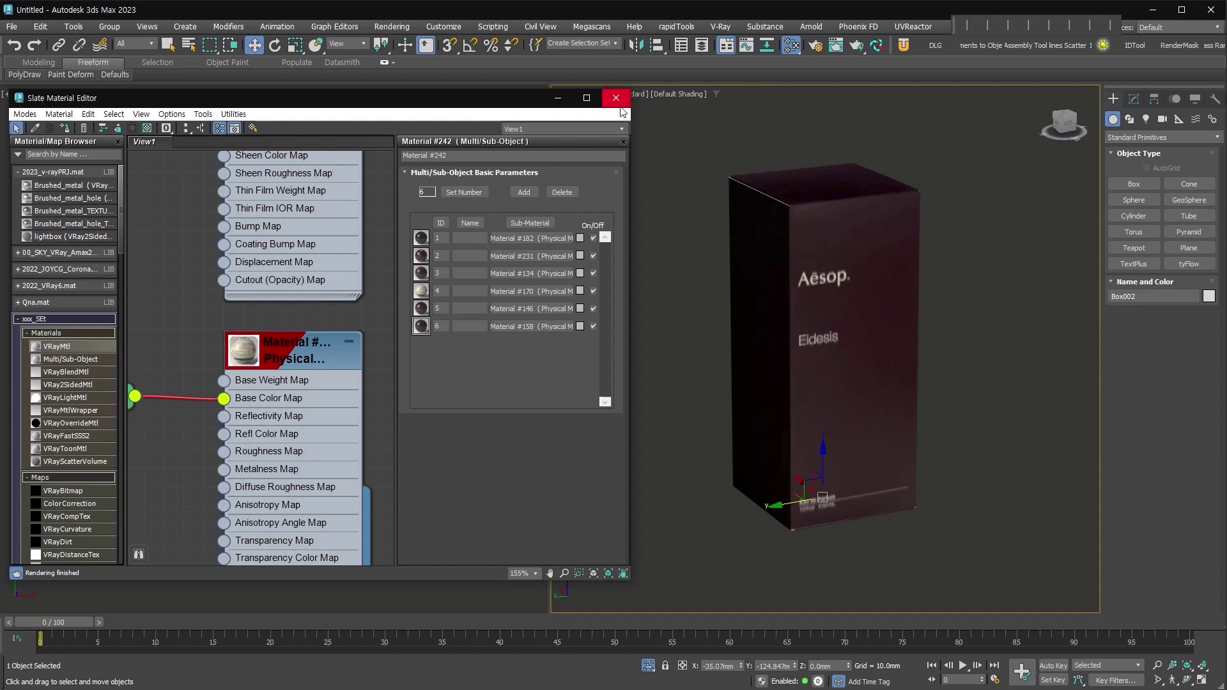
Run the V-Ray scene converter on all scene materials with Convert Physical Material to VRayMtl enabled.
click(720, 27)
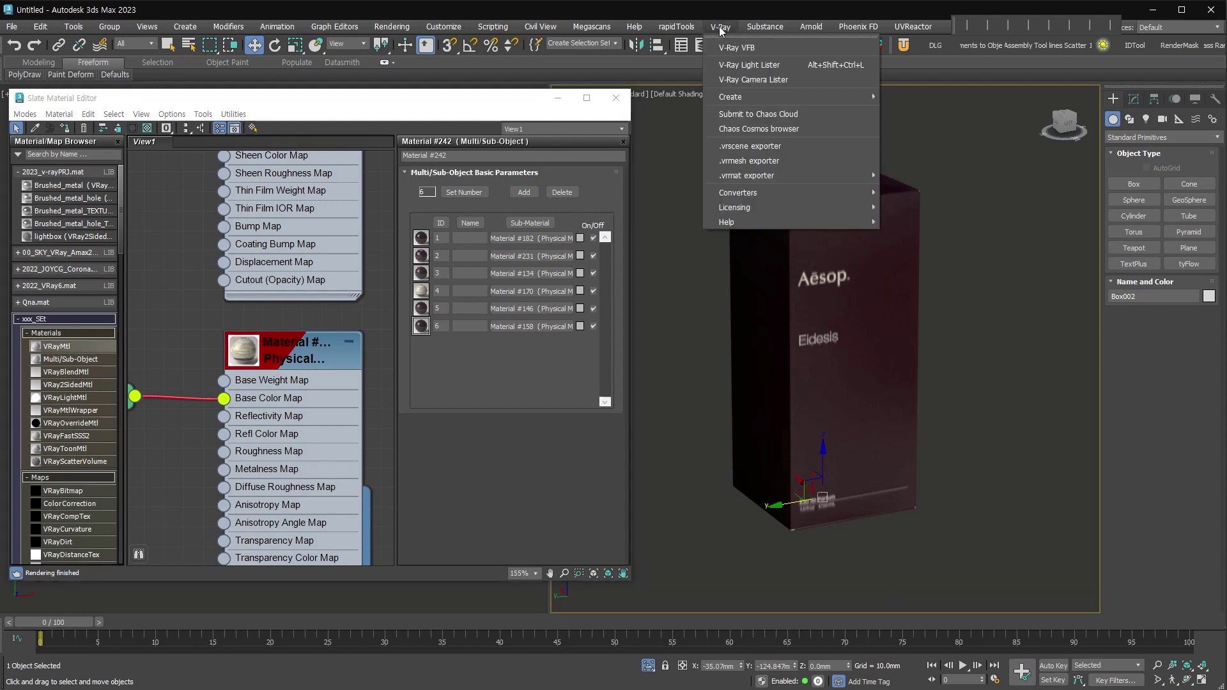
mouse_move(780, 195)
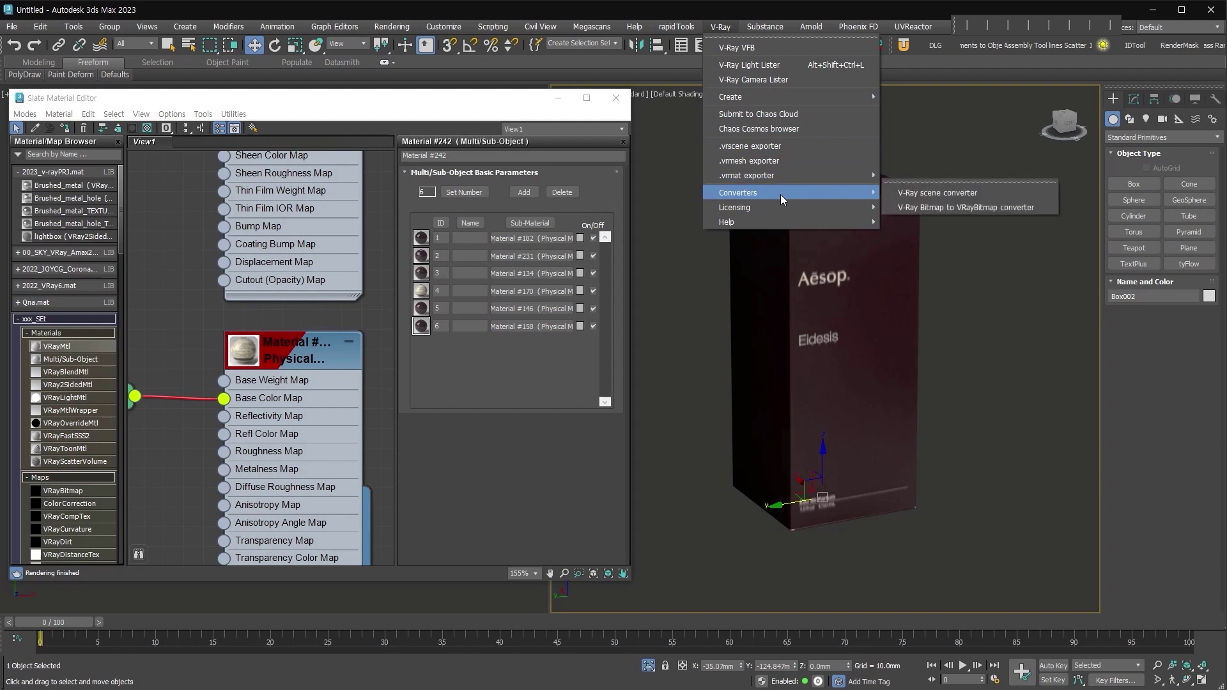
click(993, 194)
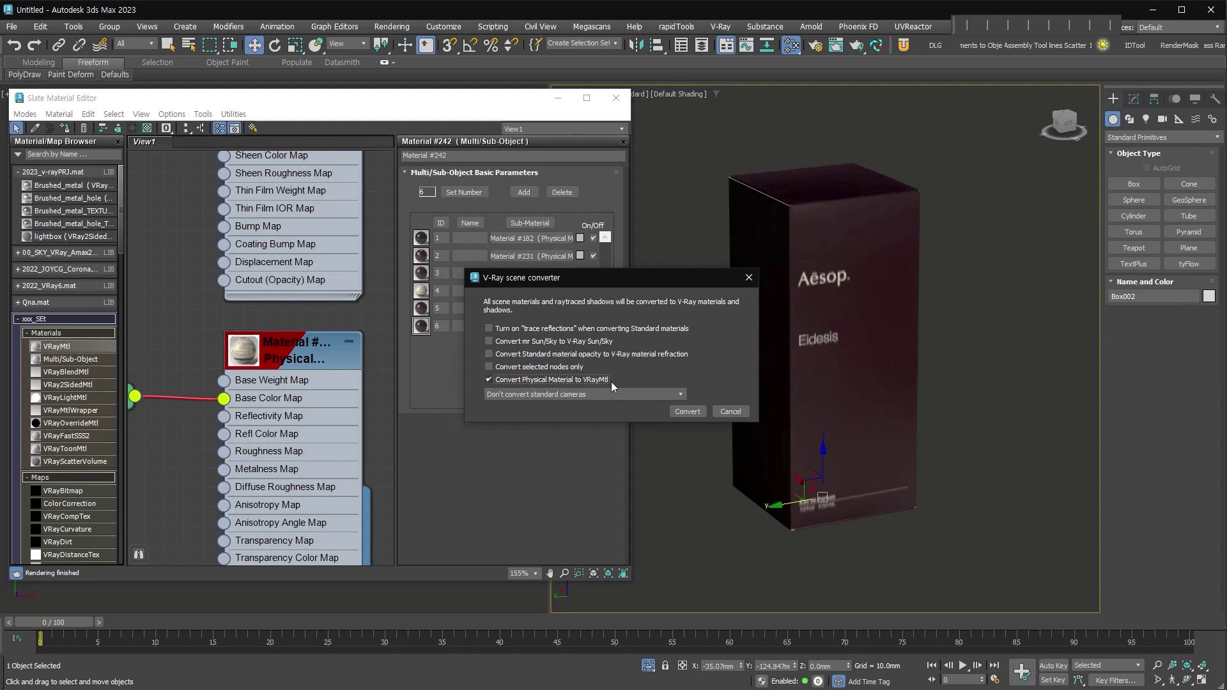
click(686, 411)
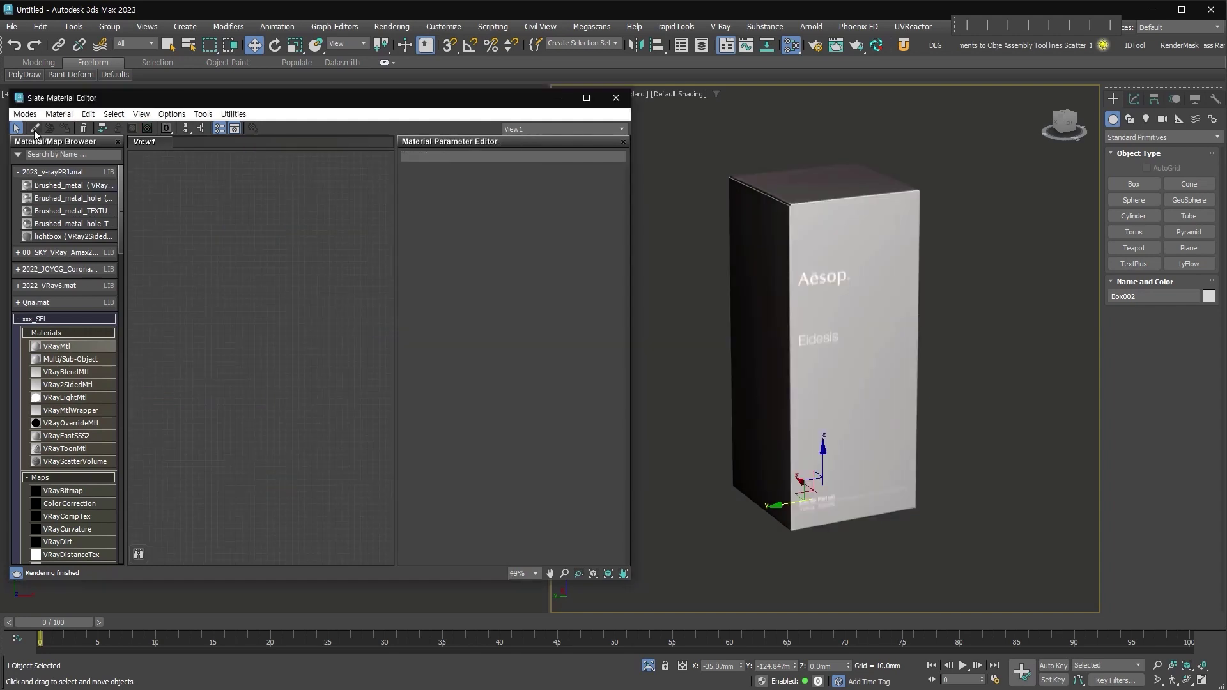
Pick the box's converted material into the Slate Material Editor, hide the unused node slots, and lay out all nodes.
click(797, 337)
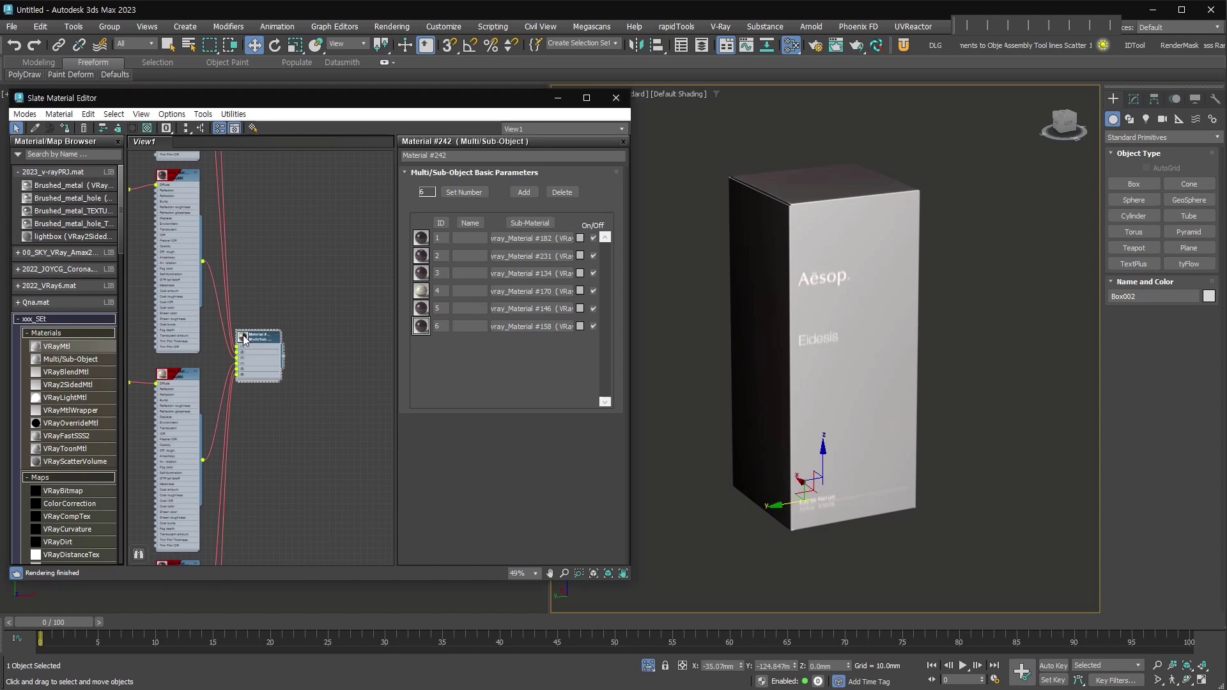
scroll(279, 386, up, 3)
scroll(279, 386, up, 1)
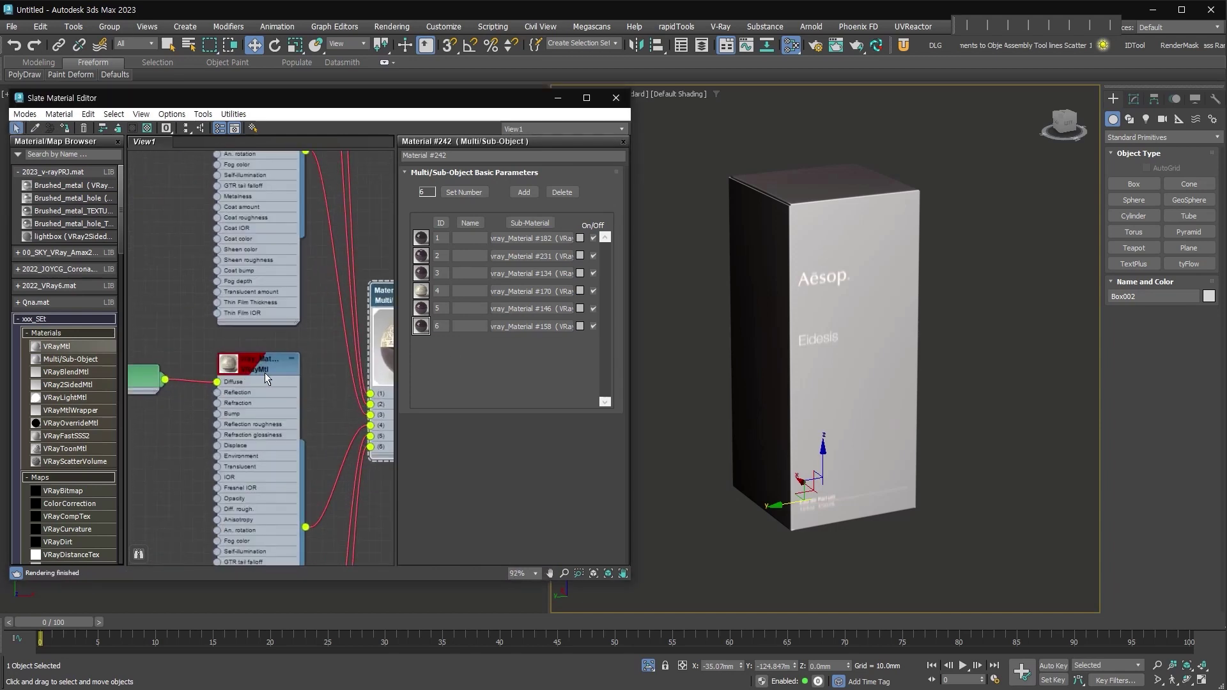
scroll(264, 374, down, 15)
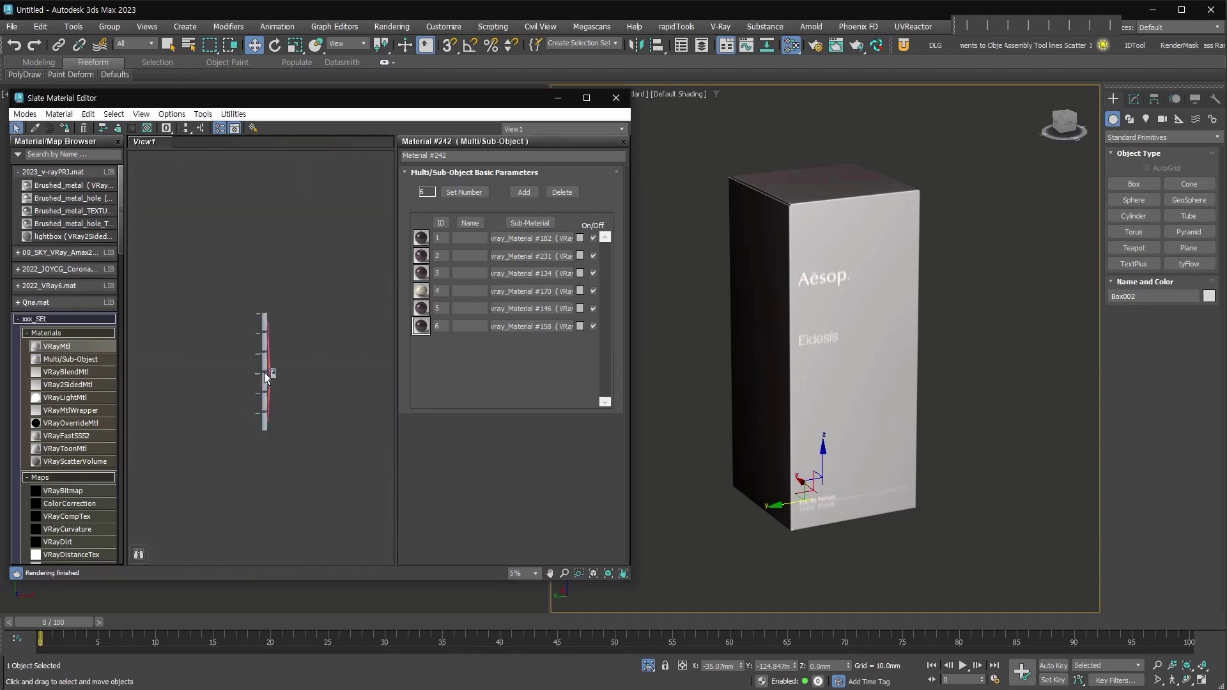
click(118, 128)
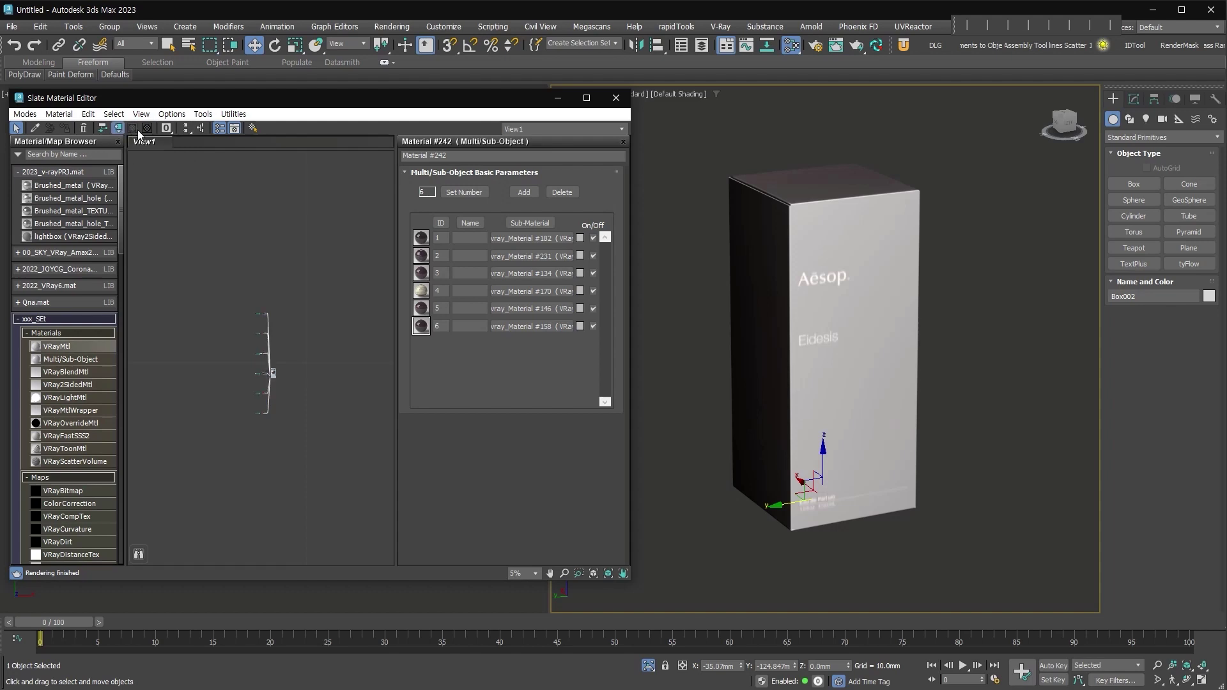
click(186, 130)
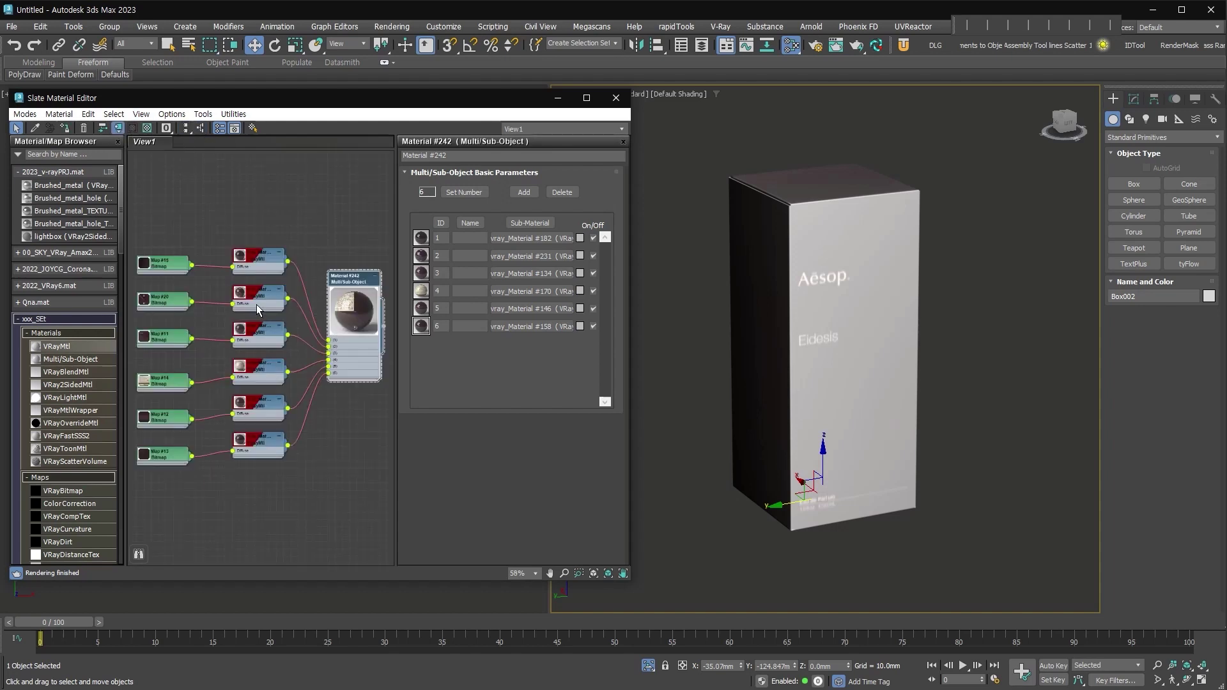
Confirm the first VRayMtl sub-material's white reflection colour, set its reflection roughness to 0.45, and copy that value.
scroll(214, 292, up, 5)
middle_drag(187, 304, 255, 296)
middle_drag(313, 267, 158, 237)
double_click(254, 219)
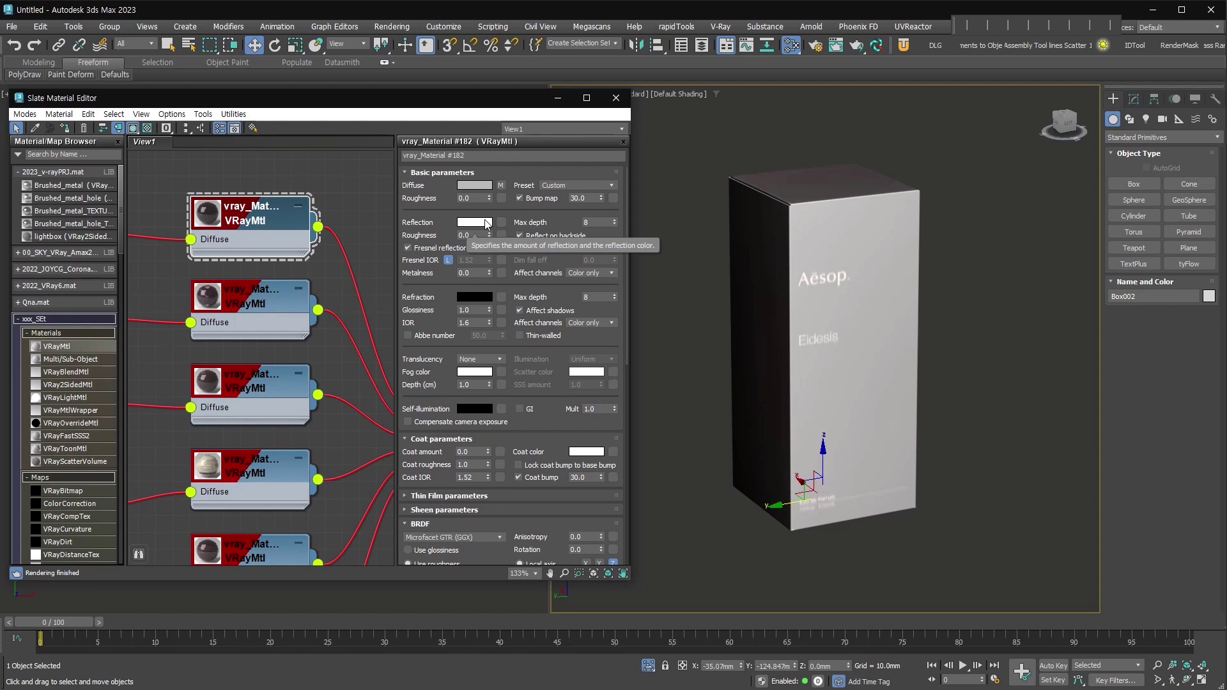
click(488, 223)
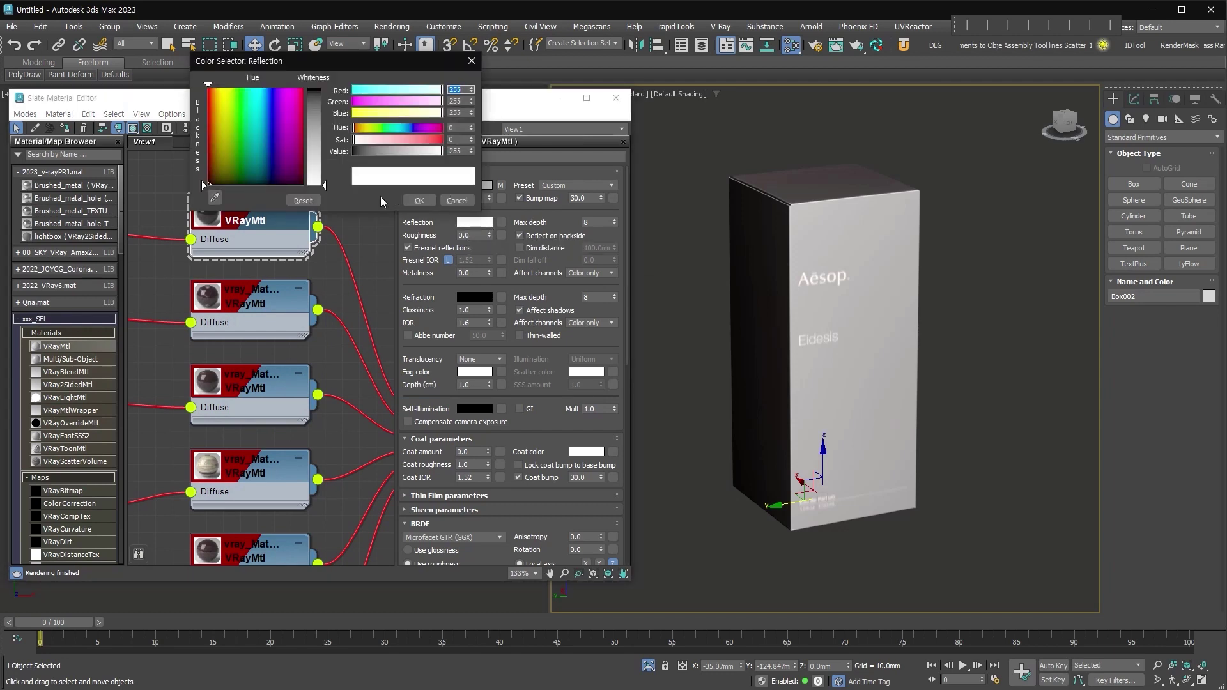
click(419, 200)
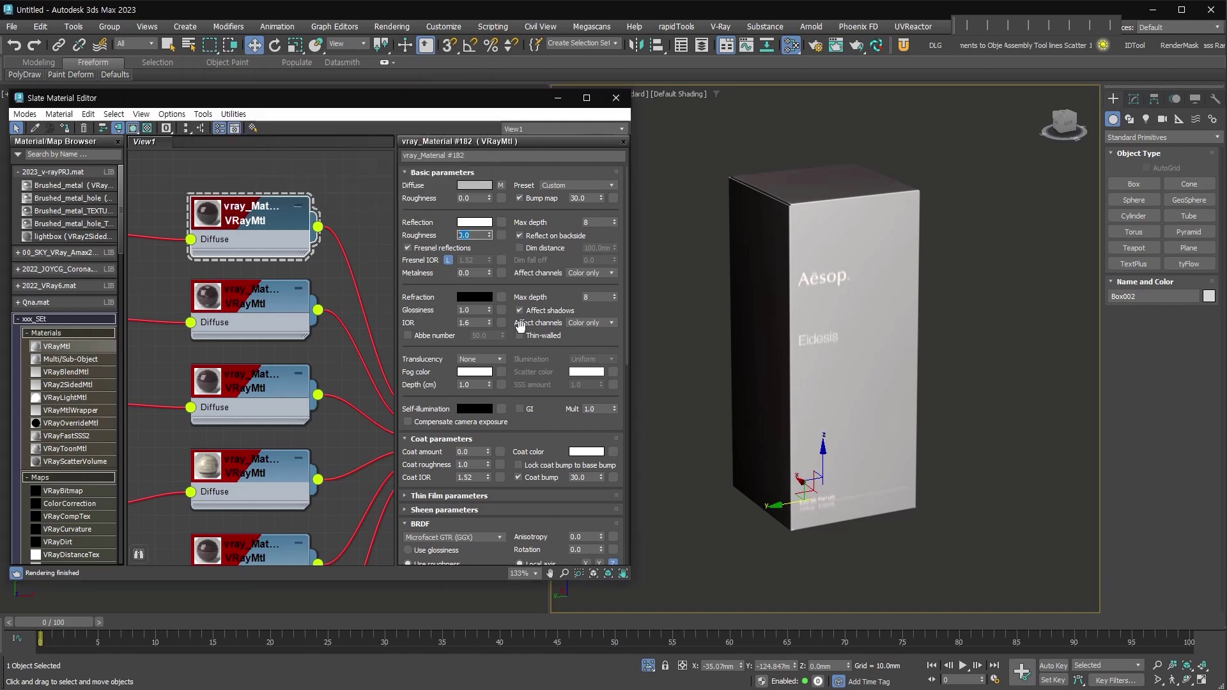
text(0.45)
key(Return)
key(ctrl+c)
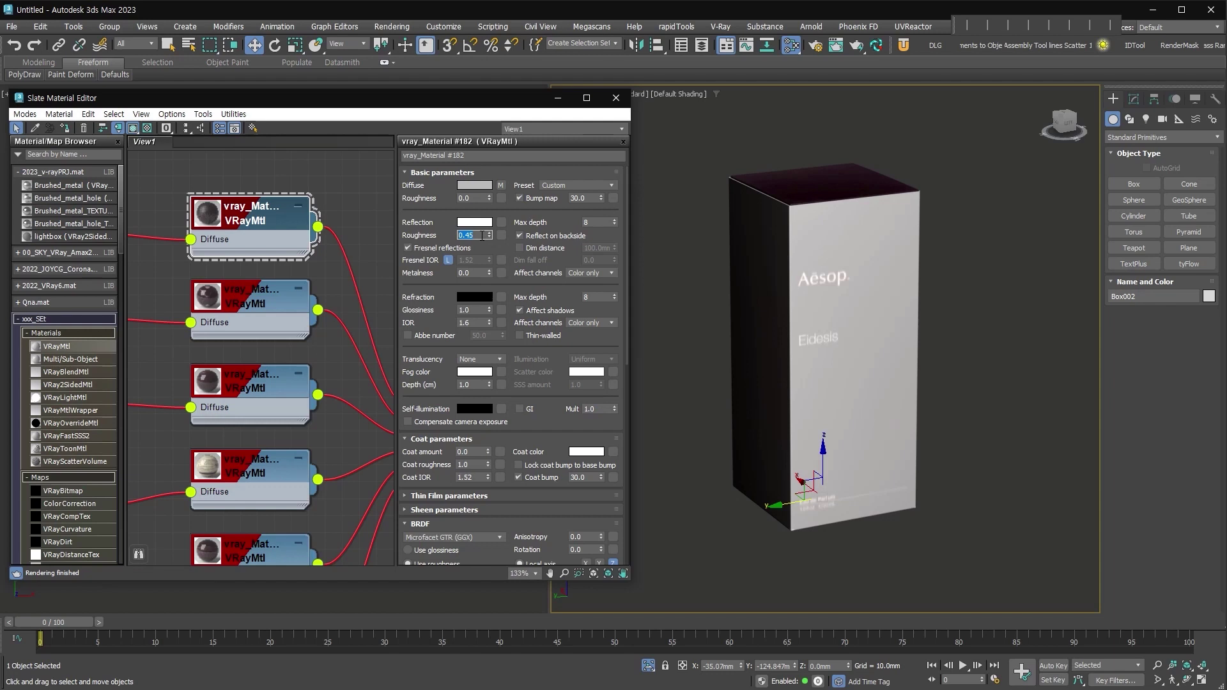
Apply the copied reflection roughness of 0.45 to the remaining VRayMtl sub-materials of the box.
click(259, 304)
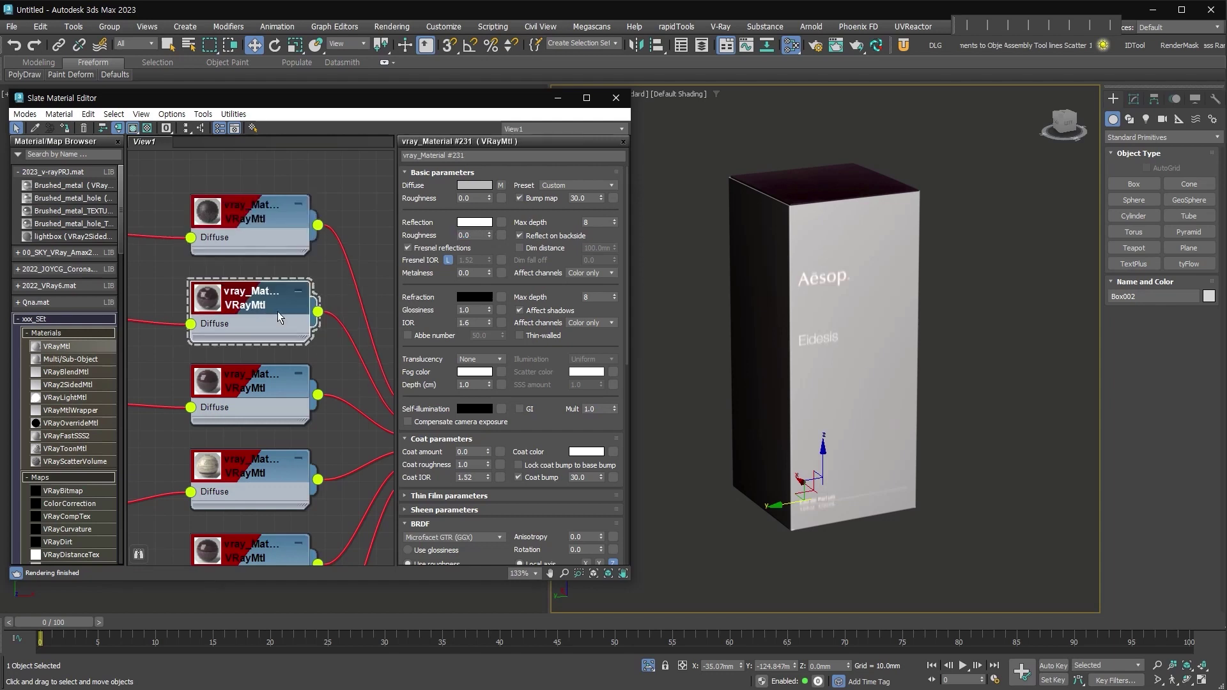
scroll(313, 414, up, 1)
middle_drag(313, 414, 313, 321)
click(263, 291)
double_click(471, 235)
key(ctrl+v)
middle_drag(277, 380, 308, 277)
click(308, 277)
click(268, 377)
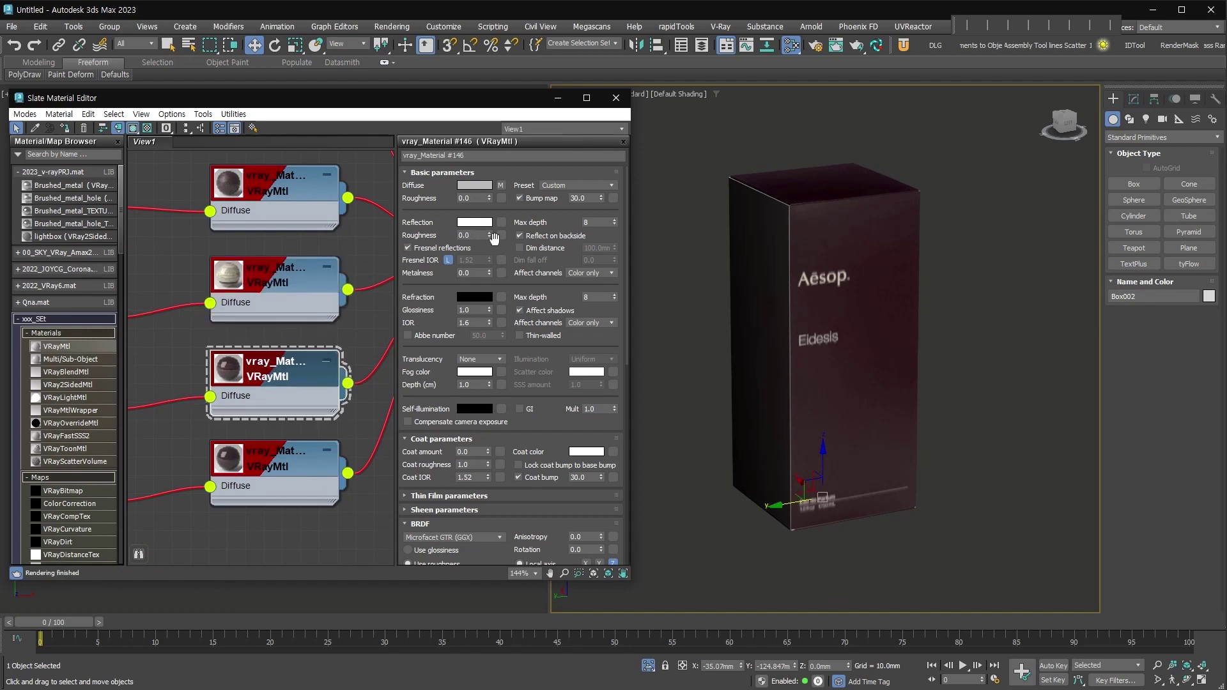
click(322, 451)
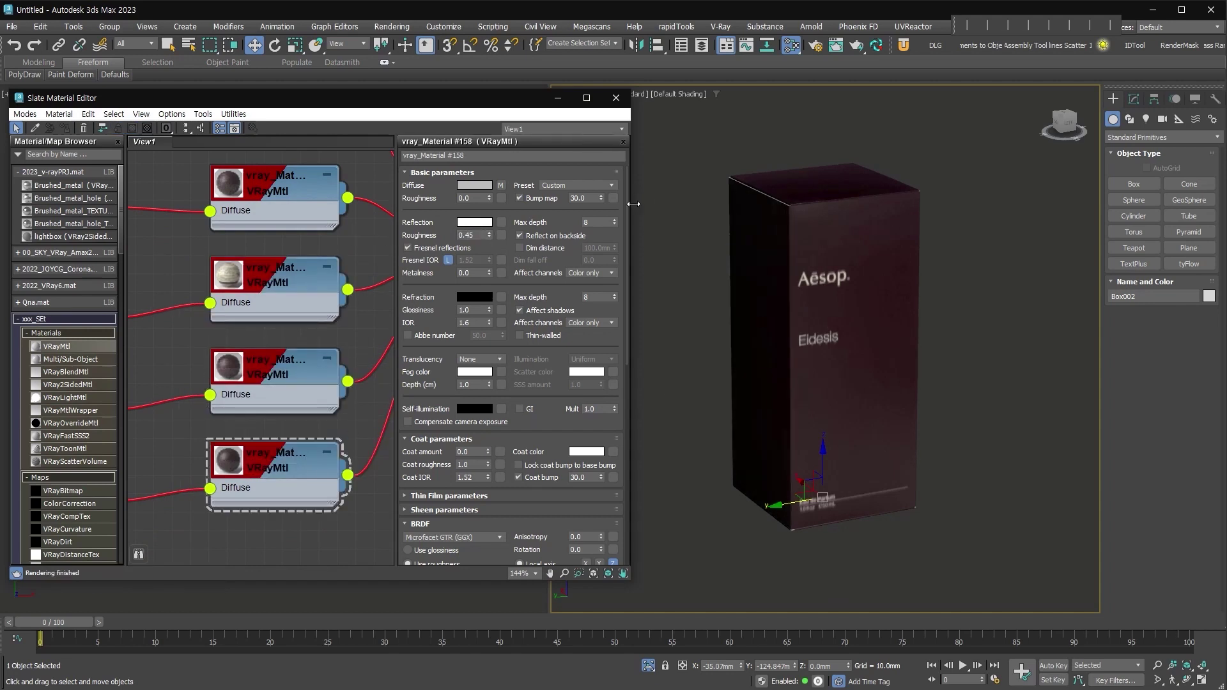
Close the Slate Material Editor, frame the whole box in the perspective view, and render it with V-Ray.
click(616, 97)
middle_drag(619, 464, 712, 444)
middle_drag(958, 460, 865, 484)
ctrl+alt+middle_drag(852, 393, 850, 398)
key(shift+q)
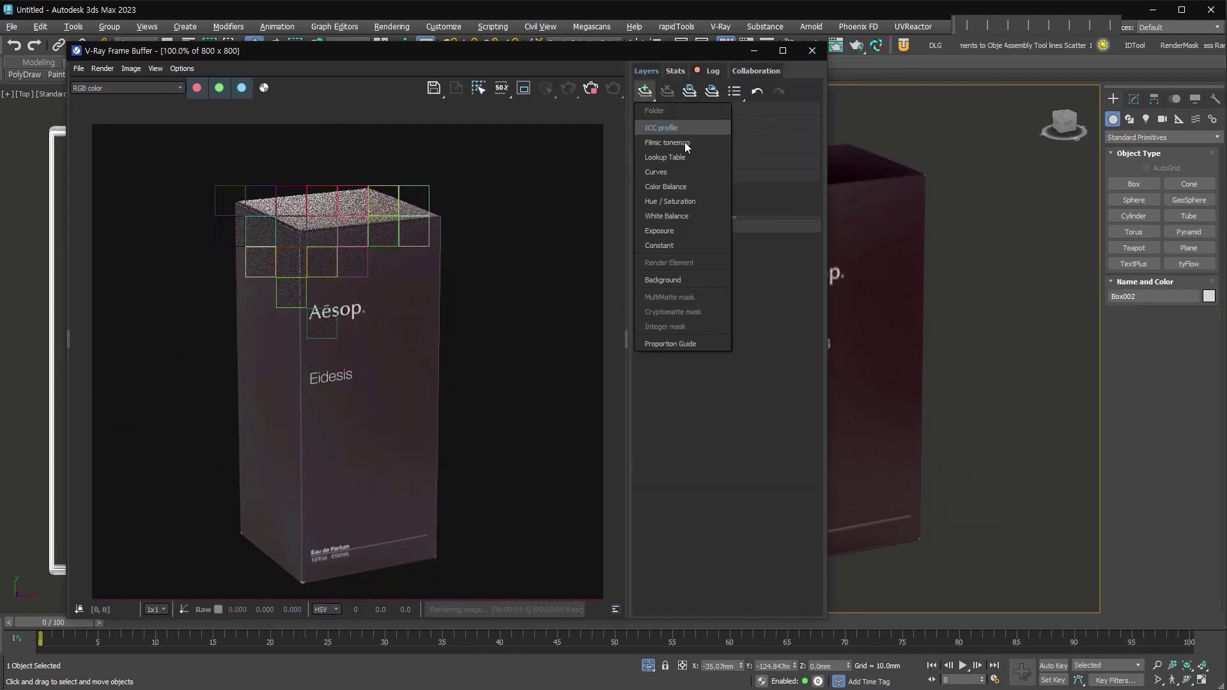
Add correction layers to the render in the V-Ray Frame Buffer and adjust the added correction.
click(722, 285)
click(645, 90)
click(702, 255)
drag(648, 378, 662, 371)
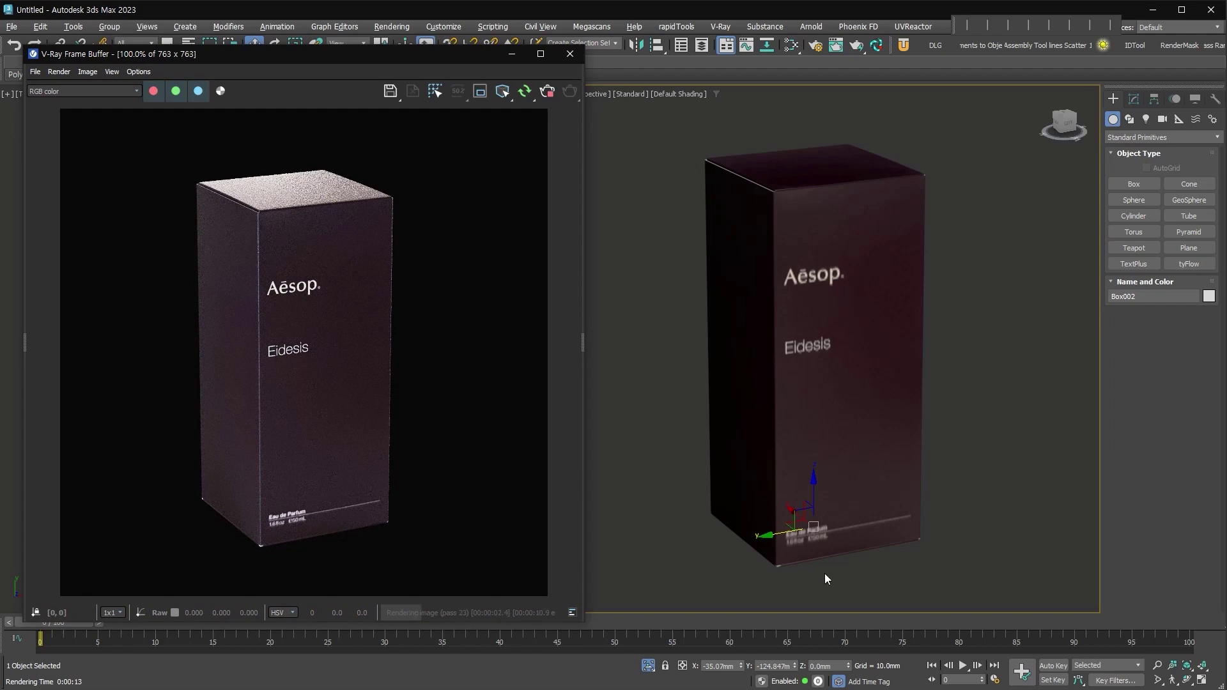
Examine the box's printed sides, lid and edges from several angles and close up in the interactive V-Ray render.
alt+middle_drag(809, 458, 821, 405)
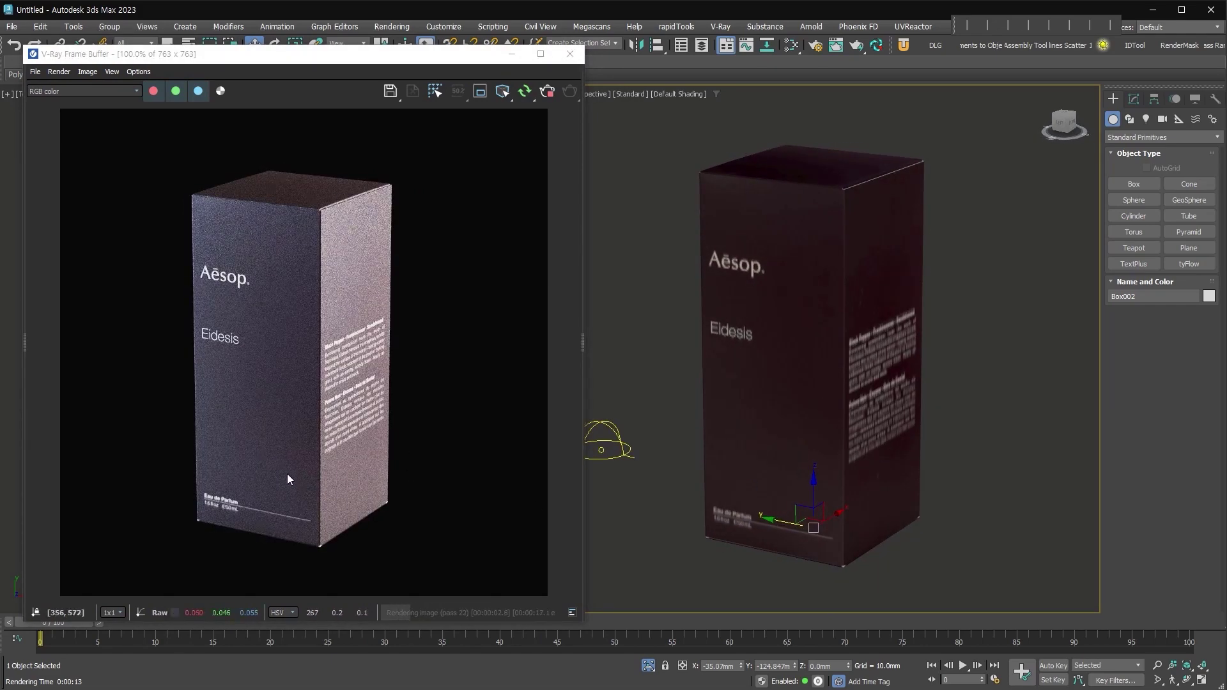
alt+middle_drag(933, 473, 884, 477)
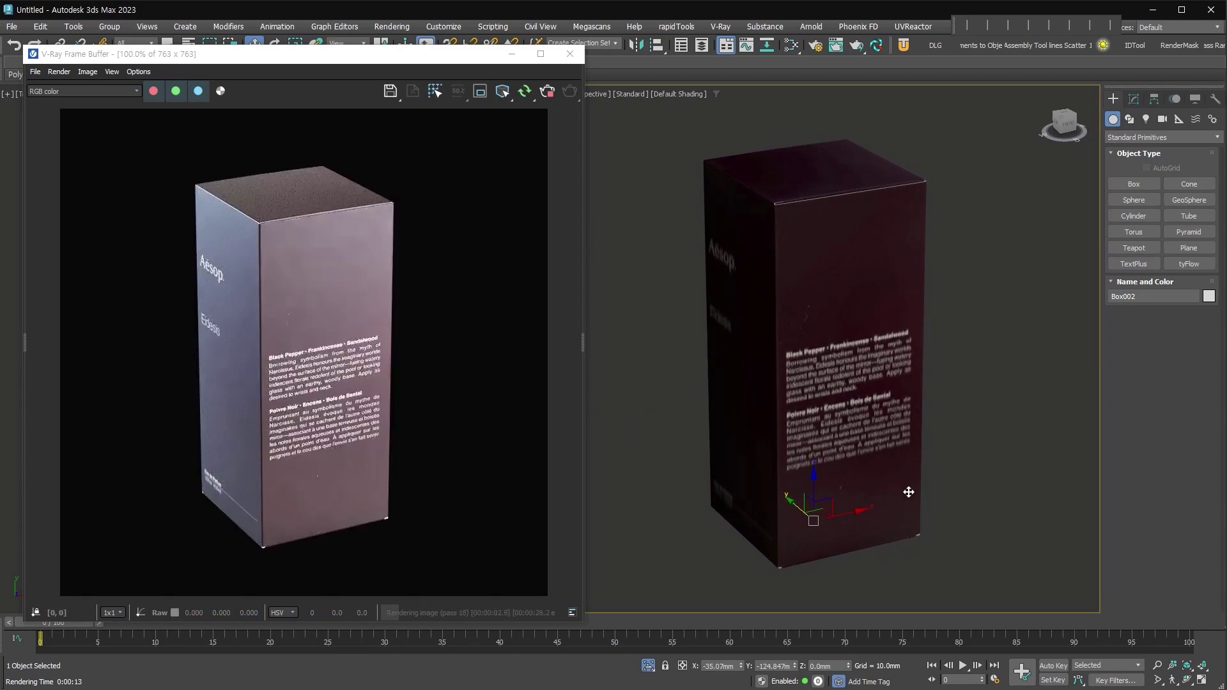
alt+middle_drag(920, 424, 959, 403)
alt+middle_drag(879, 469, 959, 490)
scroll(797, 235, up, 3)
scroll(819, 274, up, 2)
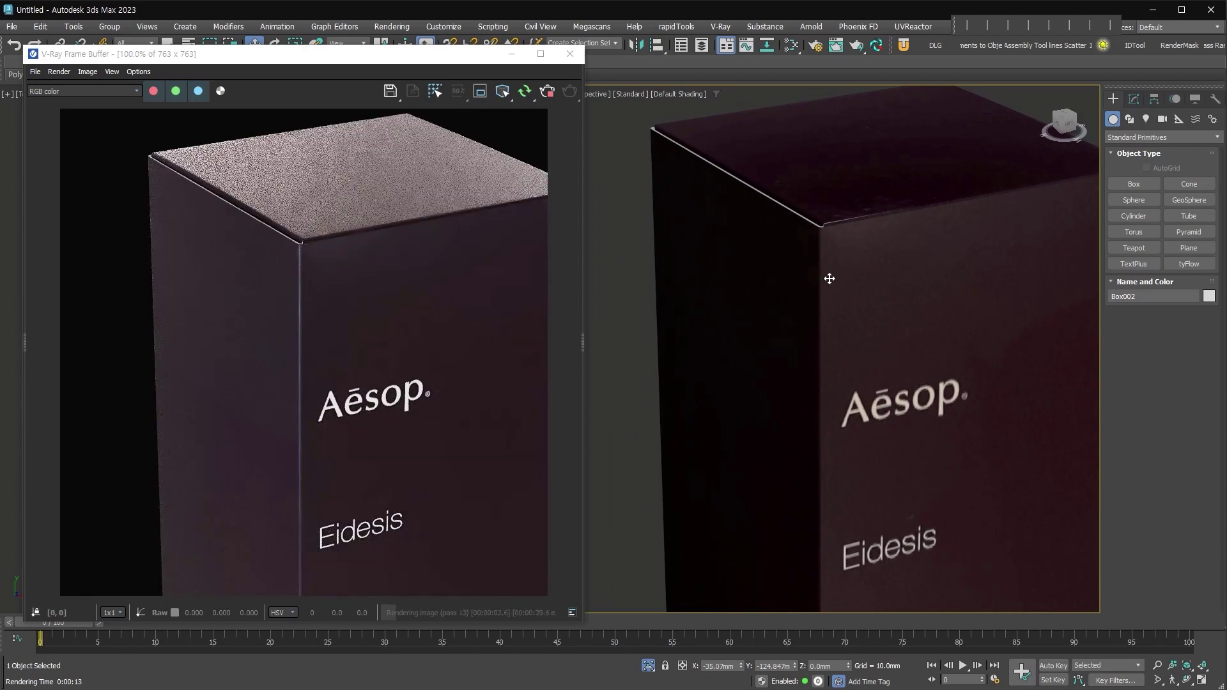
scroll(827, 276, down, 4)
middle_drag(826, 277, 844, 330)
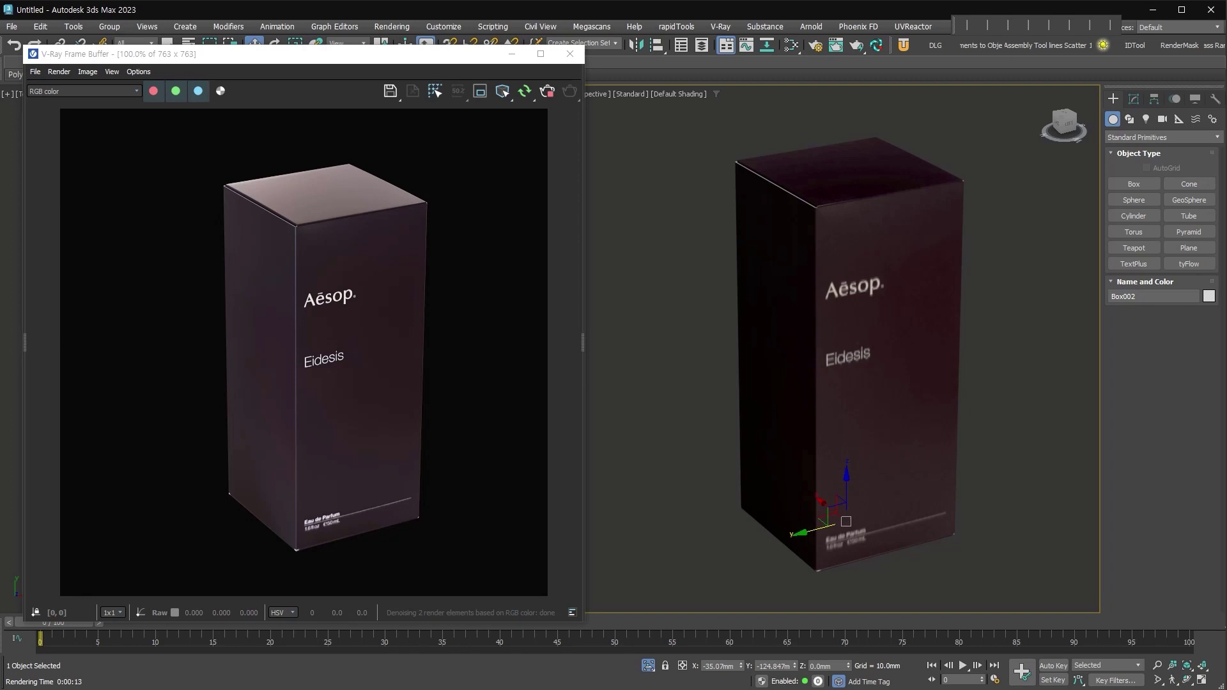
click(289, 63)
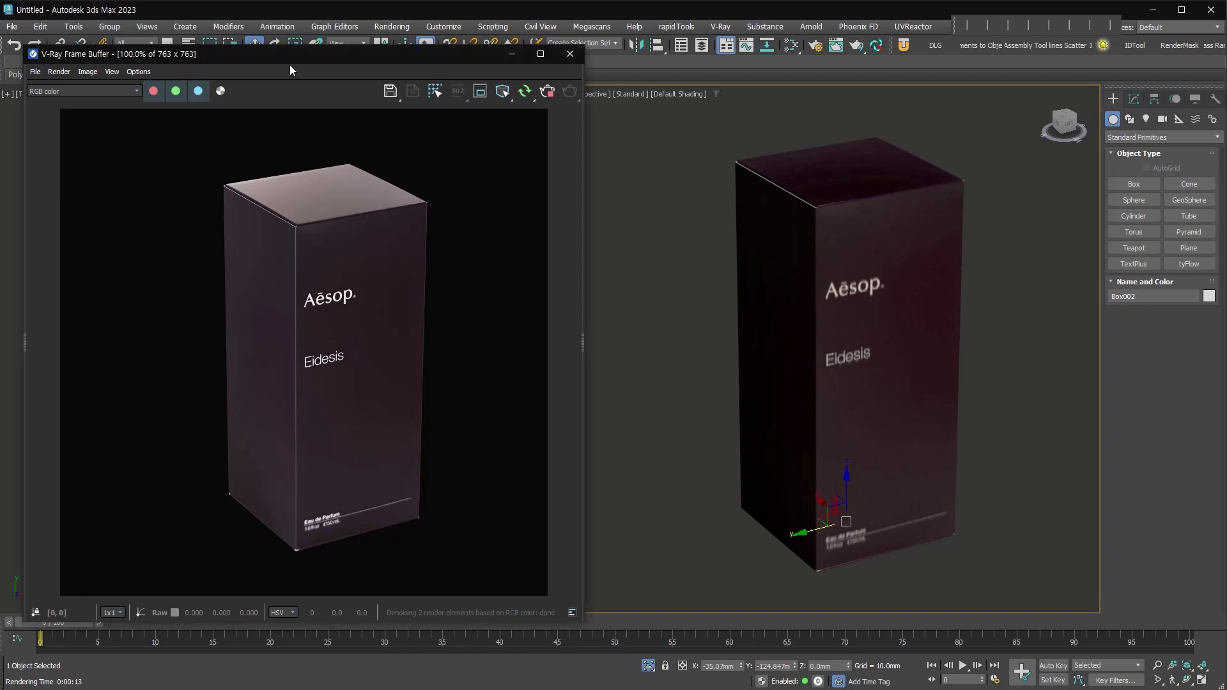